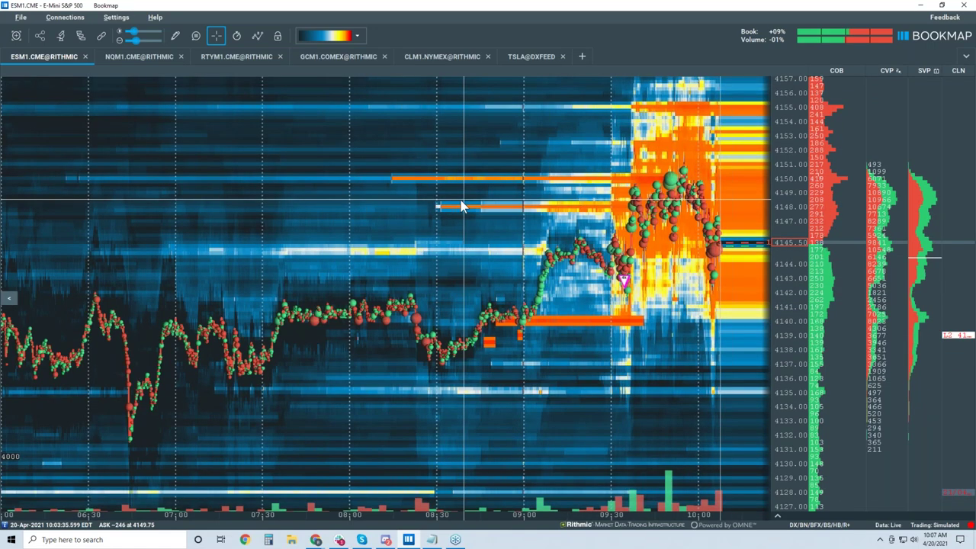
# Expand the indicator panel so the Icebergs and Stops gauges appear below the ESM1.CME heatmap.
pyautogui.click(778, 519)
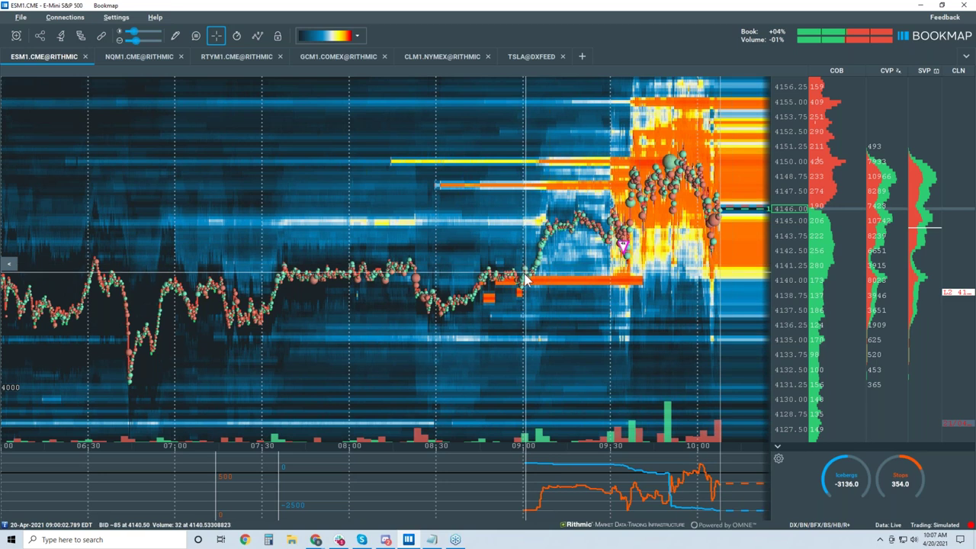
# Zoom the ES heatmap's time axis in to roughly 09:40–10:10.
pyautogui.scroll(2, 468, 248)
pyautogui.scroll(4, 229, 339)
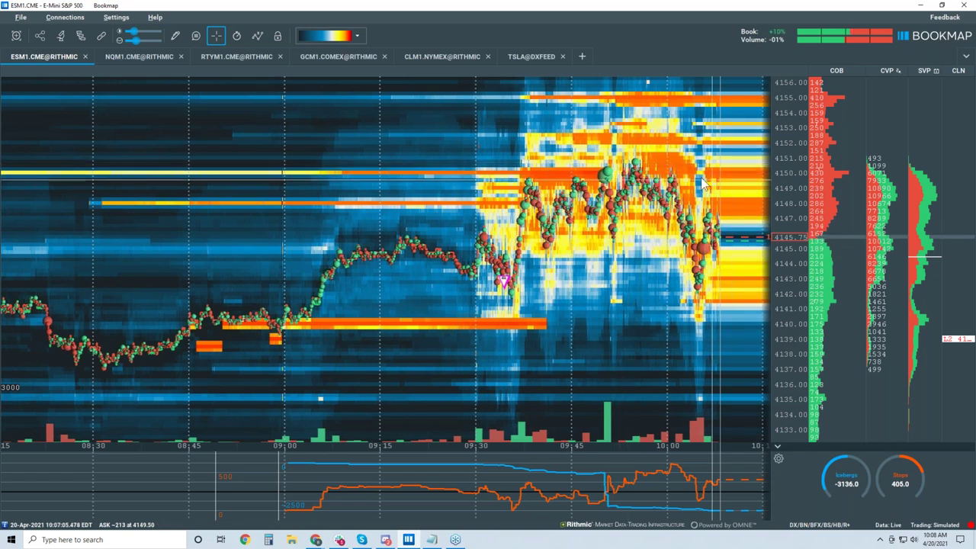
pyautogui.scroll(5, 702, 183)
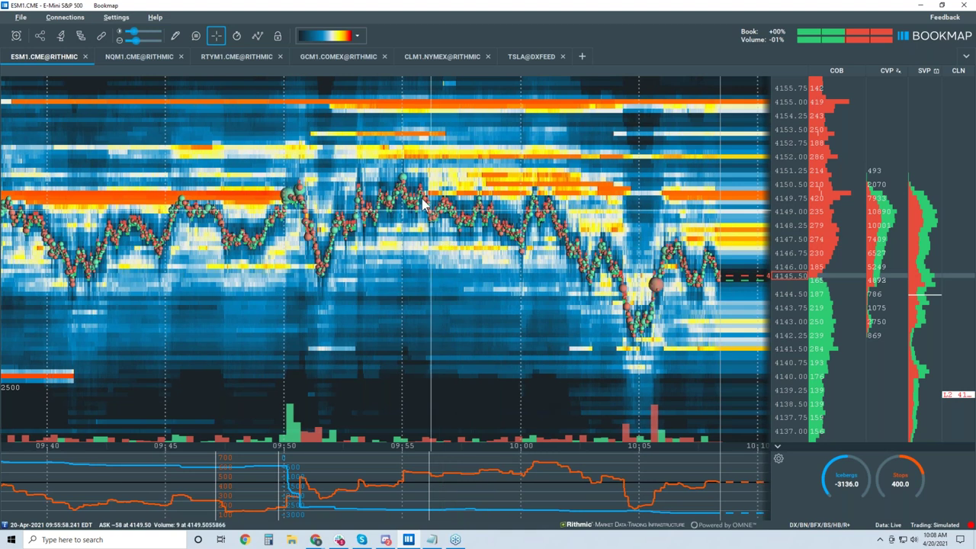
# Pan the heatmap into earlier history and adjust zoom to cover about 09:30–10:05.
pyautogui.scroll(2, 423, 203)
pyautogui.moveTo(353, 198); pyautogui.dragTo(580, 191)
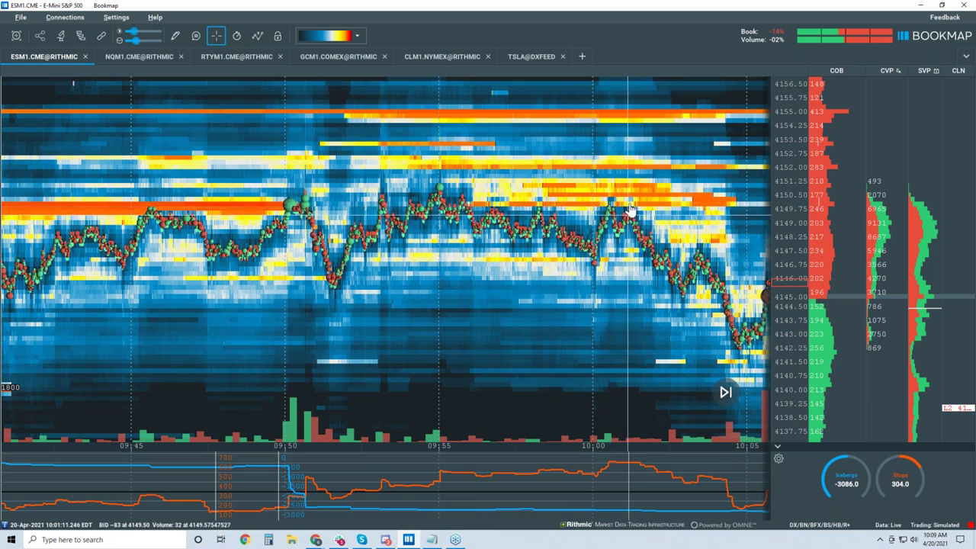
pyautogui.scroll(3, 627, 208)
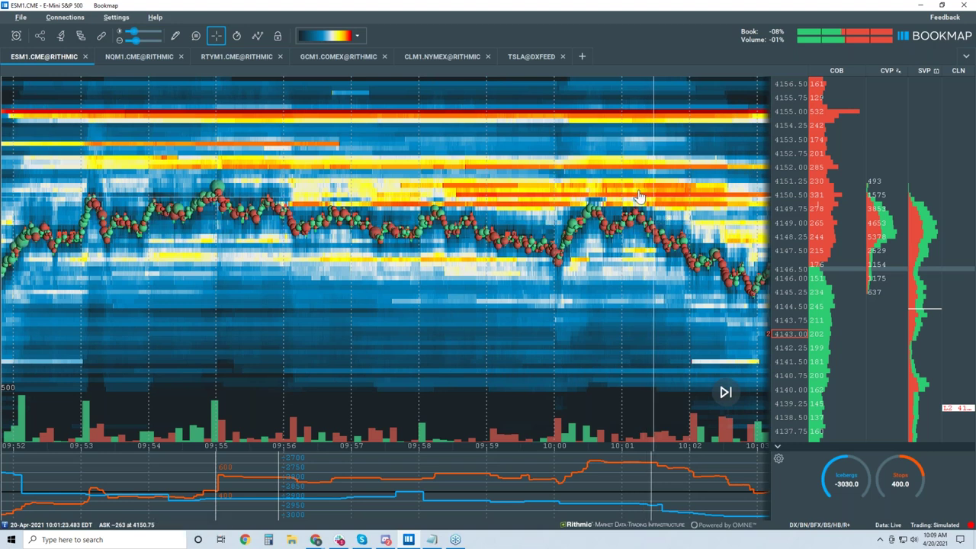
pyautogui.scroll(-5, 646, 229)
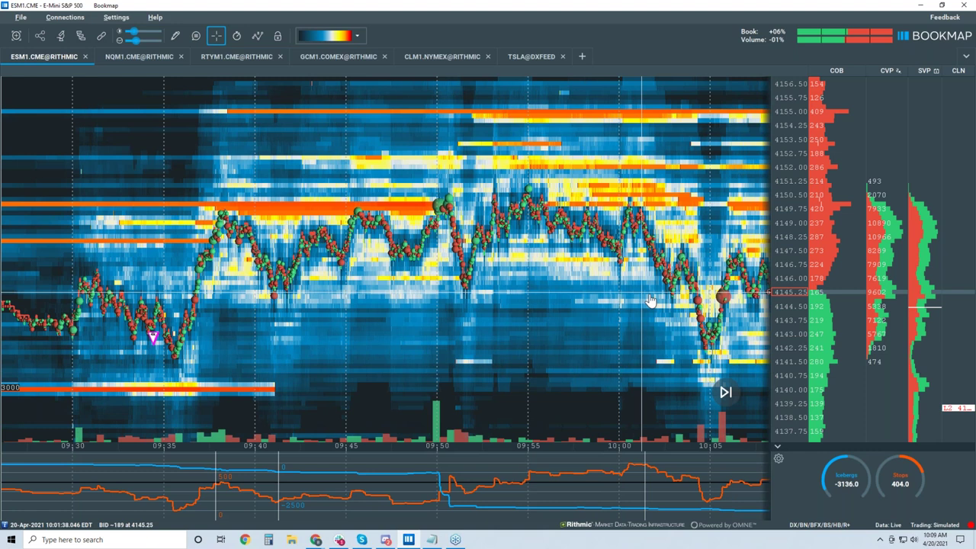
# Pan toward live data and rezoom to show the last ten minutes up to 10:11.
pyautogui.scroll(4, 651, 298)
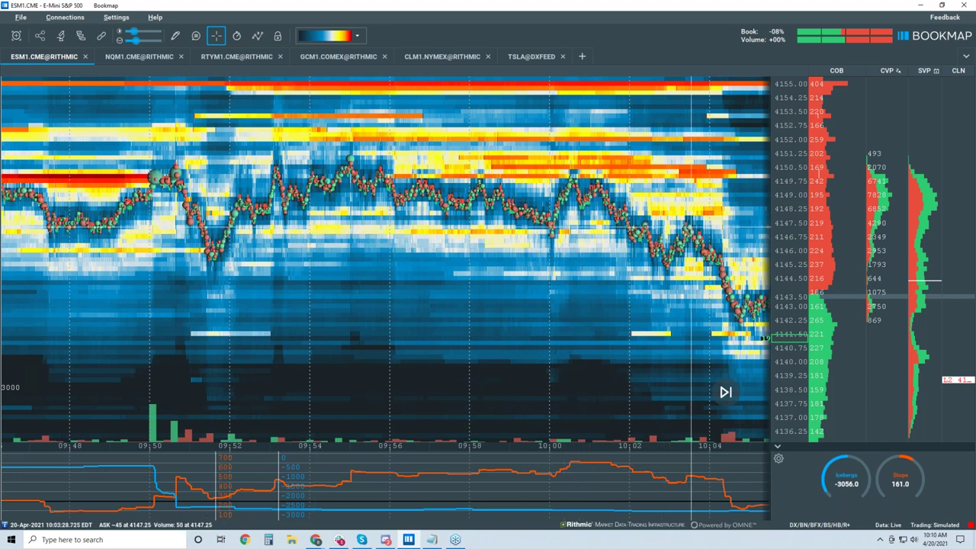
pyautogui.moveTo(692, 295); pyautogui.dragTo(647, 248)
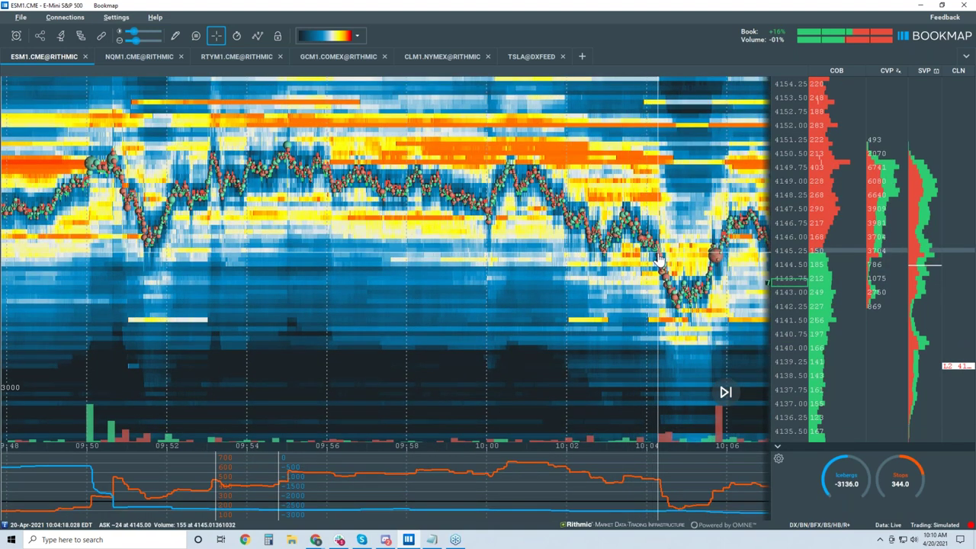
pyautogui.scroll(-3, 665, 214)
pyautogui.scroll(-3, 665, 214)
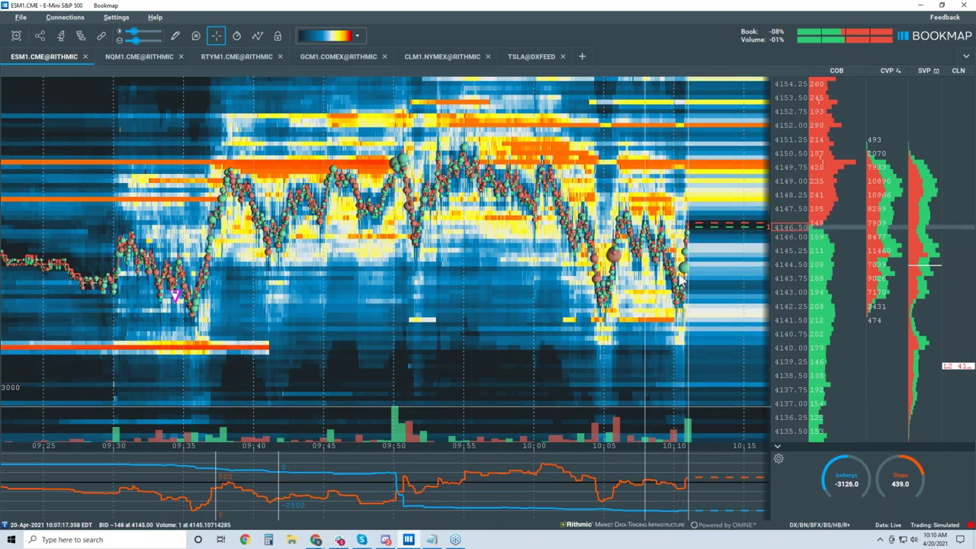
pyautogui.scroll(3, 681, 280)
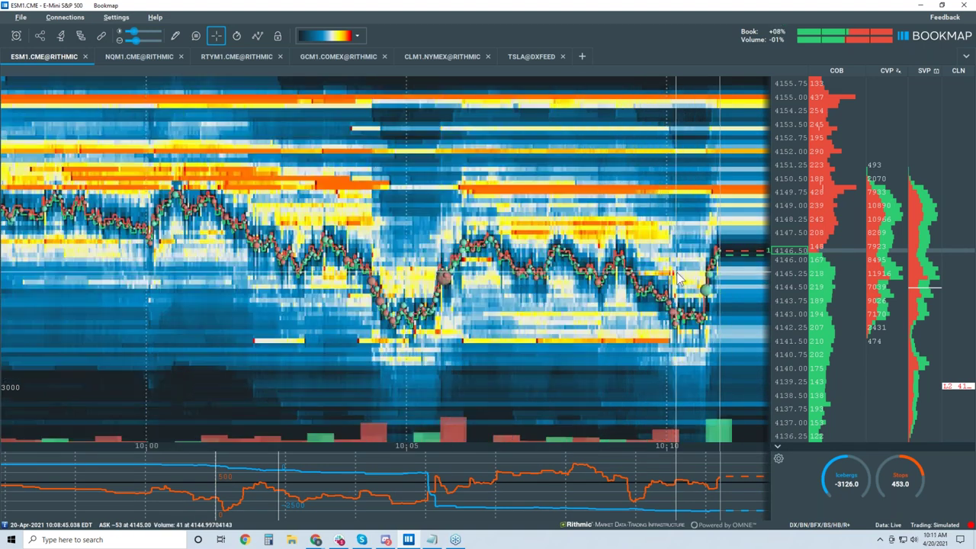
# Zoom the live heatmap's time axis in to about 10:10:15–10:12:15.
pyautogui.scroll(3, 681, 281)
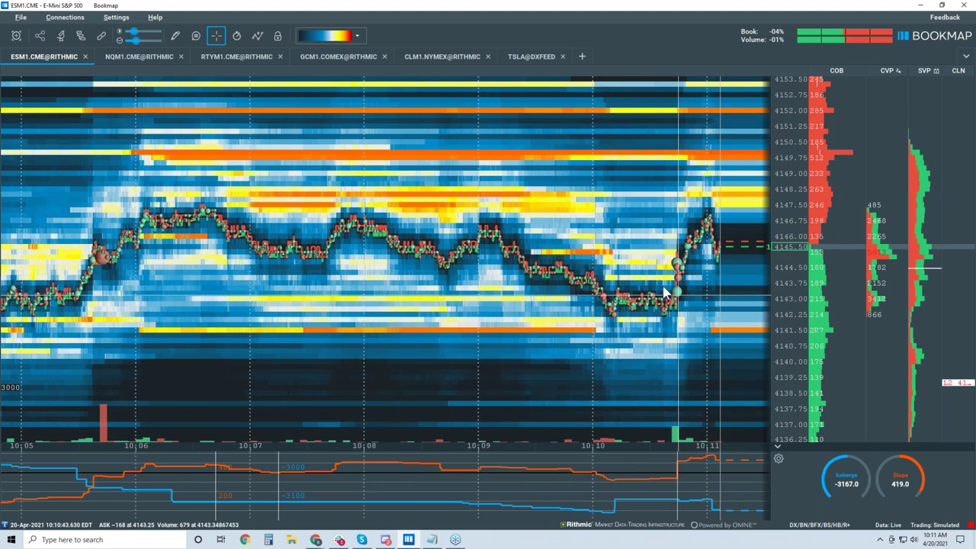
pyautogui.scroll(-2, 694, 259)
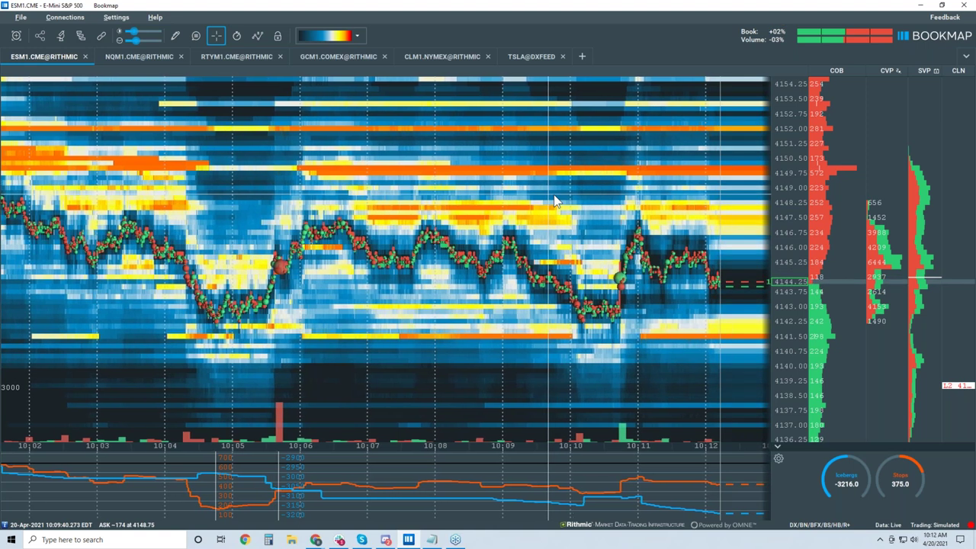
pyautogui.scroll(3, 561, 199)
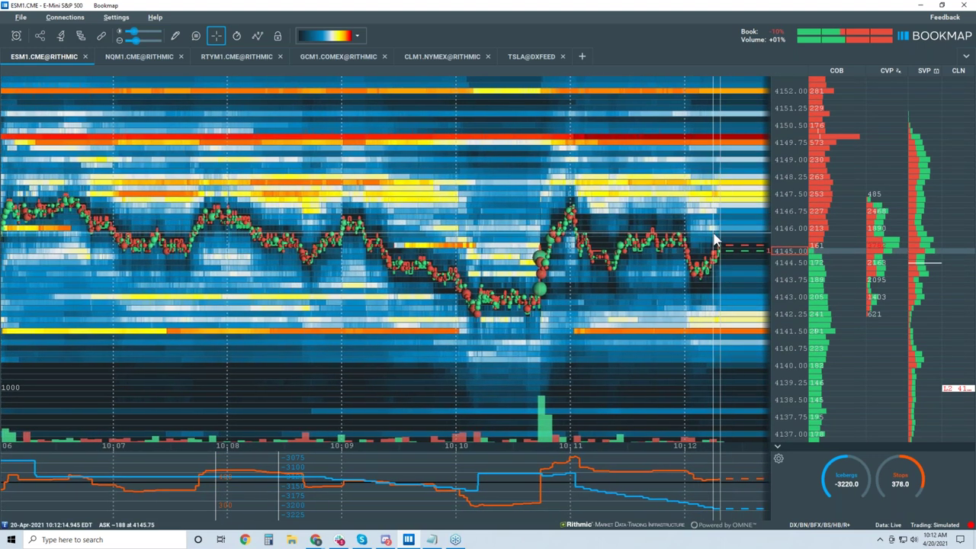
pyautogui.scroll(4, 696, 260)
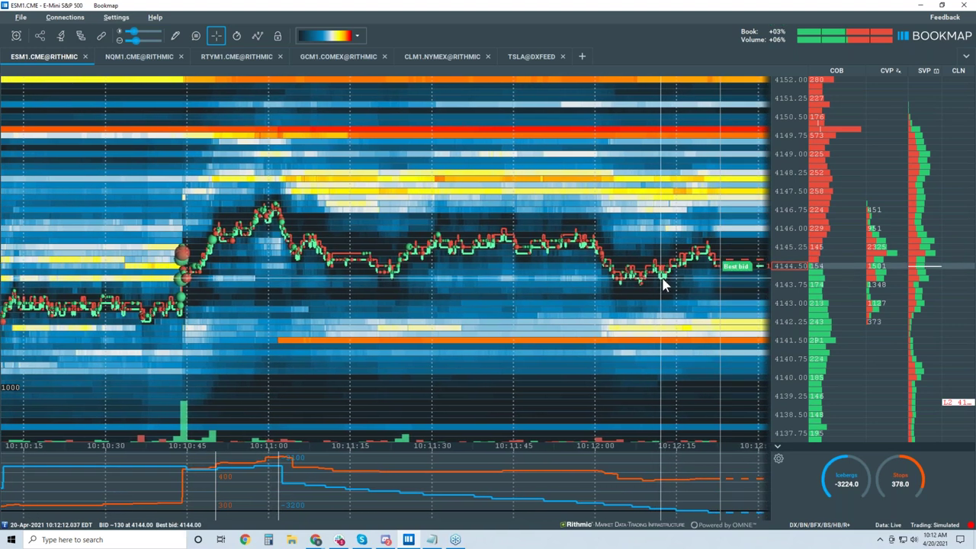
# Adjust zoom on the live ESM1.CME heatmap, trading near 4142.75 past 10:14.
pyautogui.scroll(2, 798, 288)
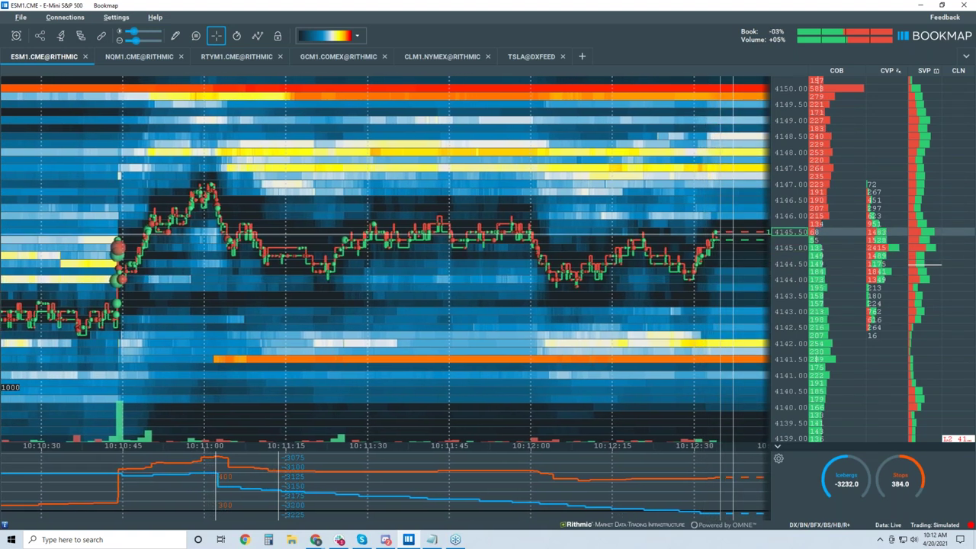
pyautogui.scroll(-2, 665, 200)
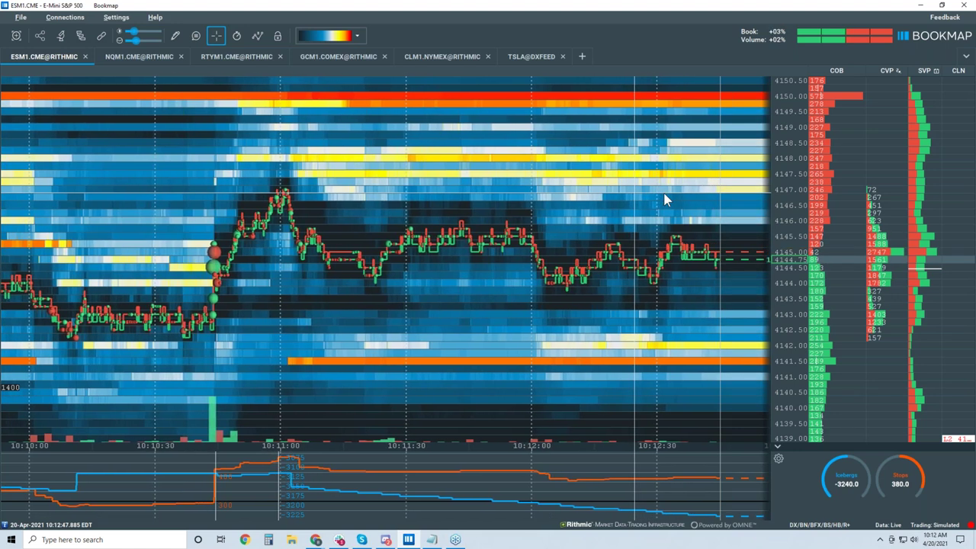
pyautogui.scroll(-3, 665, 200)
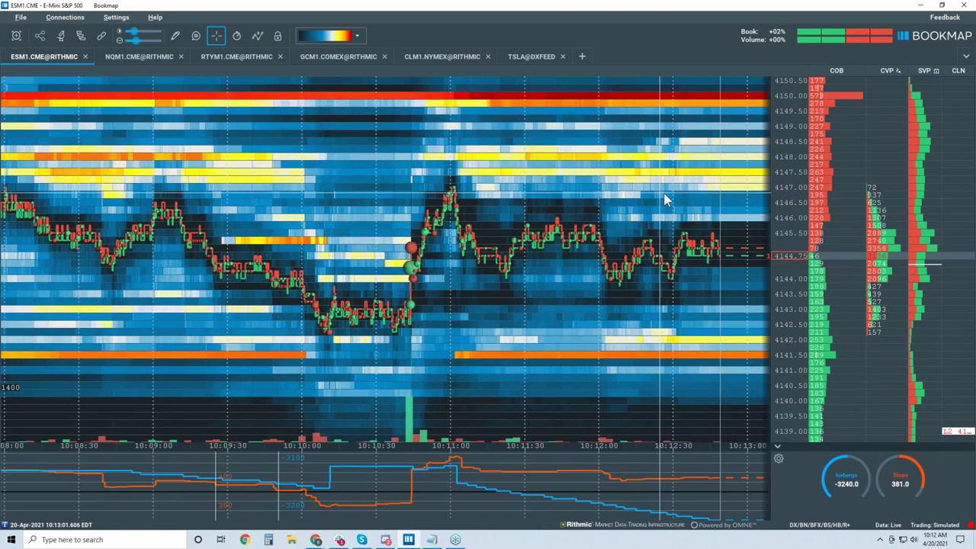
pyautogui.scroll(-2, 665, 200)
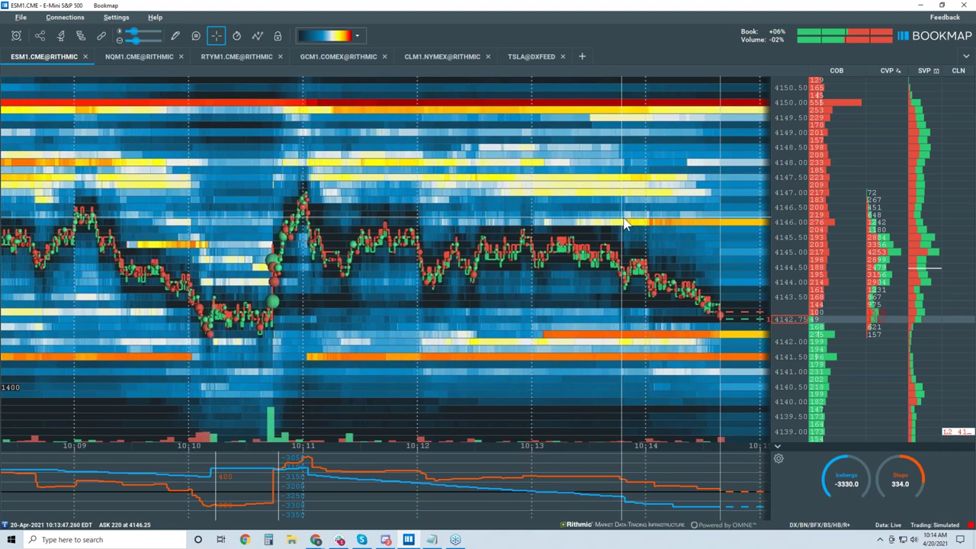
# Zoom the ES heatmap's time axis to the 09:55–10:15 window.
pyautogui.scroll(-2, 624, 223)
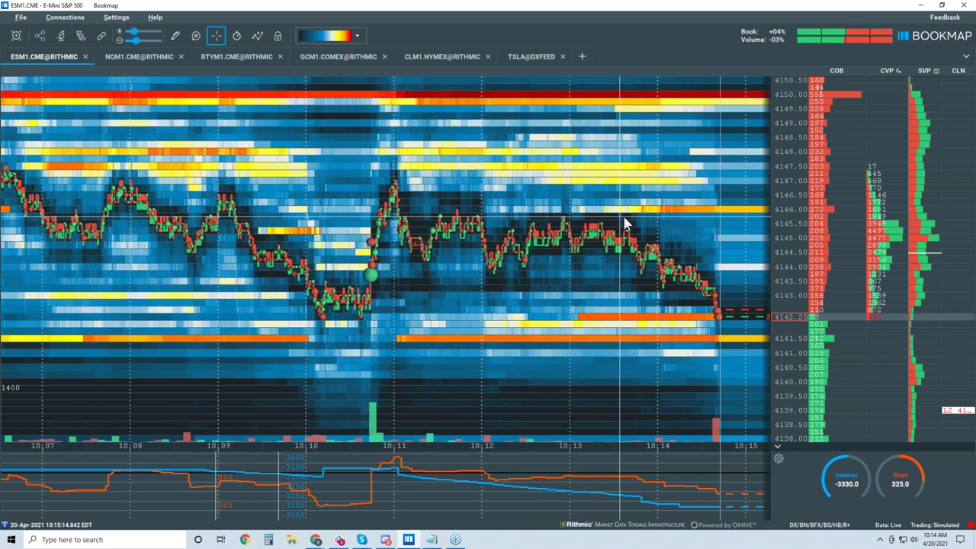
pyautogui.scroll(-4, 623, 223)
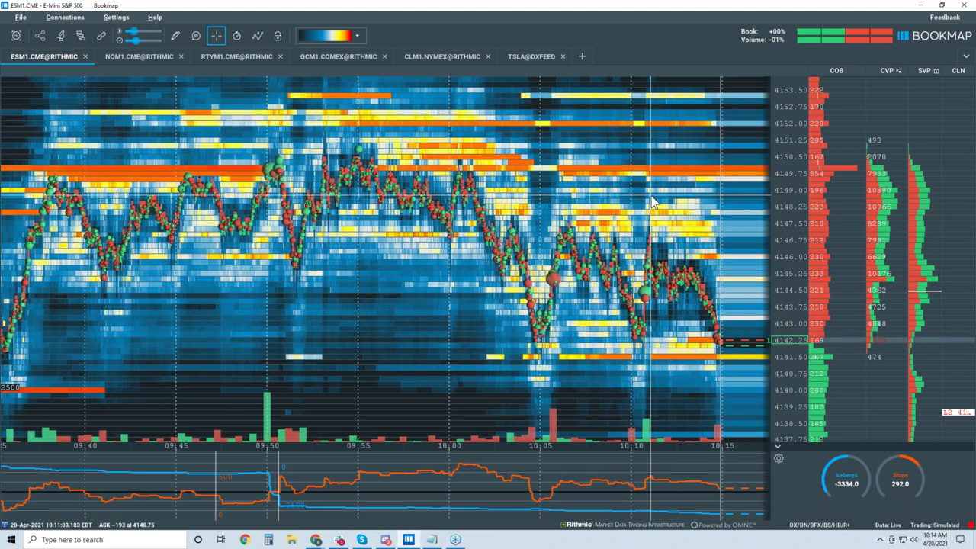
pyautogui.scroll(-5, 652, 194)
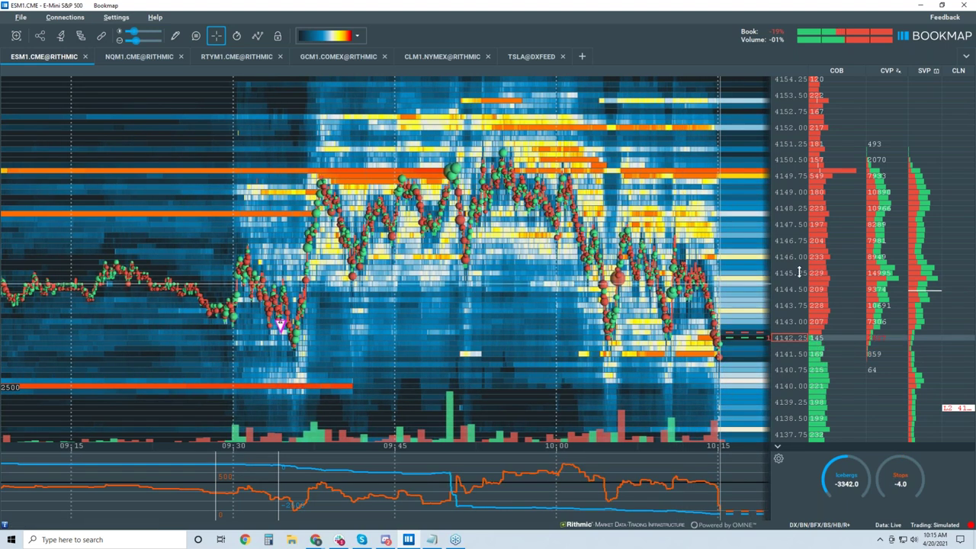
pyautogui.scroll(-1, 786, 370)
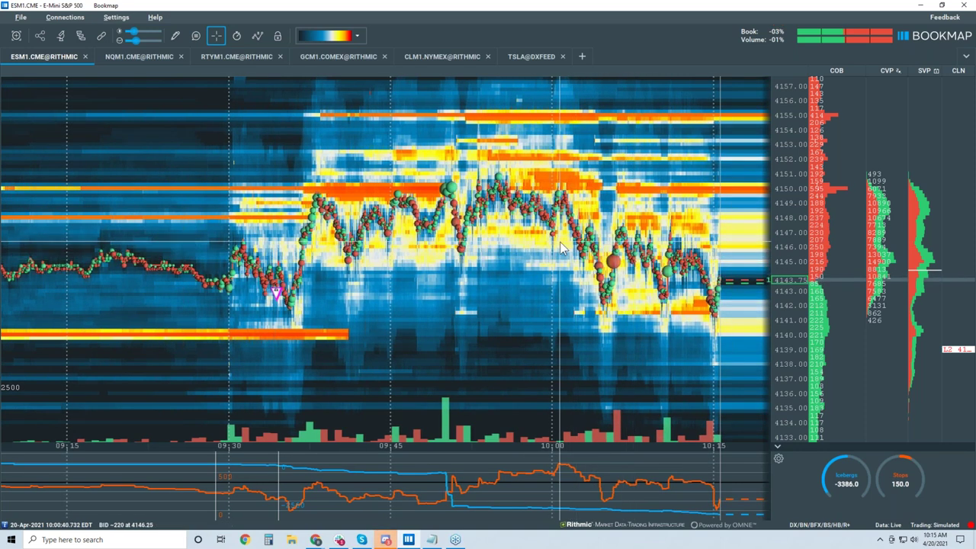
pyautogui.scroll(3, 568, 252)
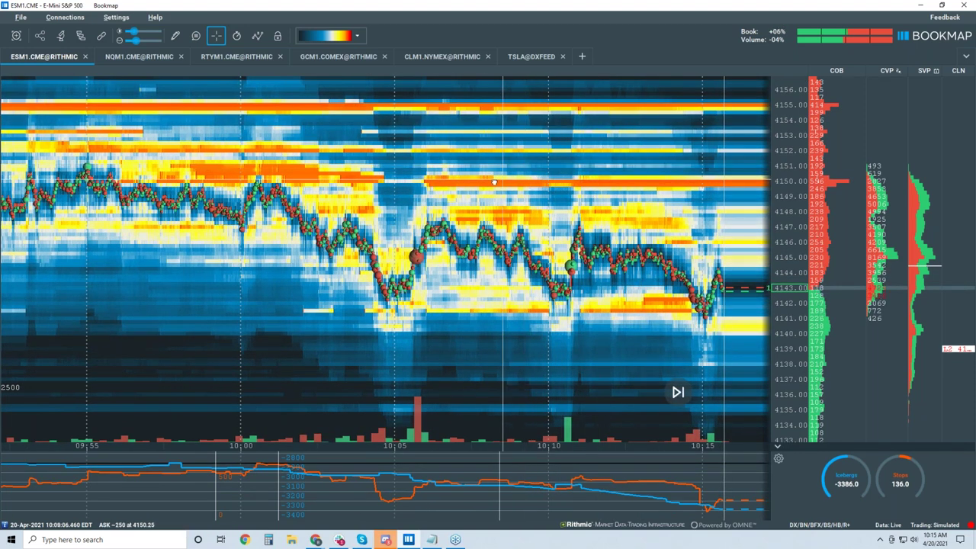
# Drag the heatmap back in time to show about 09:45–10:05.
pyautogui.moveTo(525, 165); pyautogui.dragTo(439, 225)
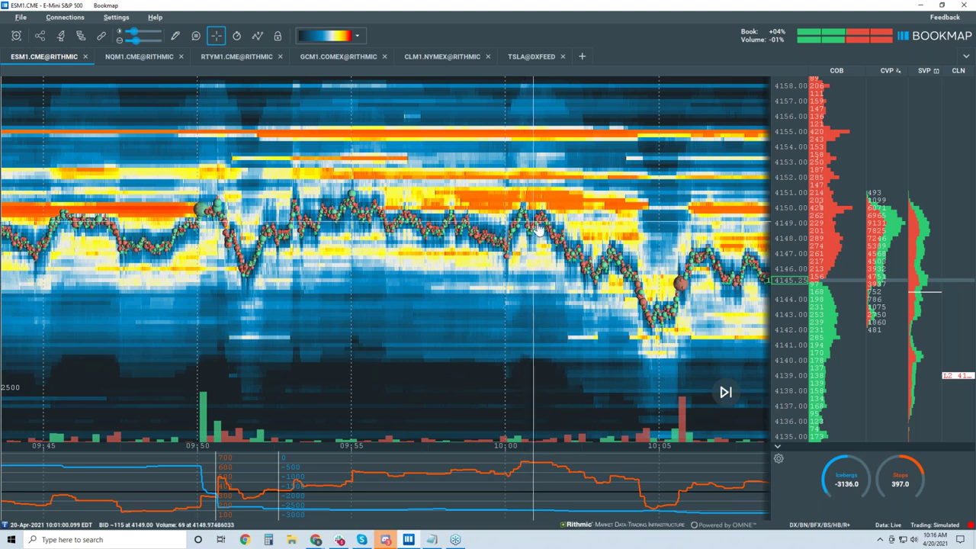
pyautogui.moveTo(539, 222); pyautogui.dragTo(580, 216)
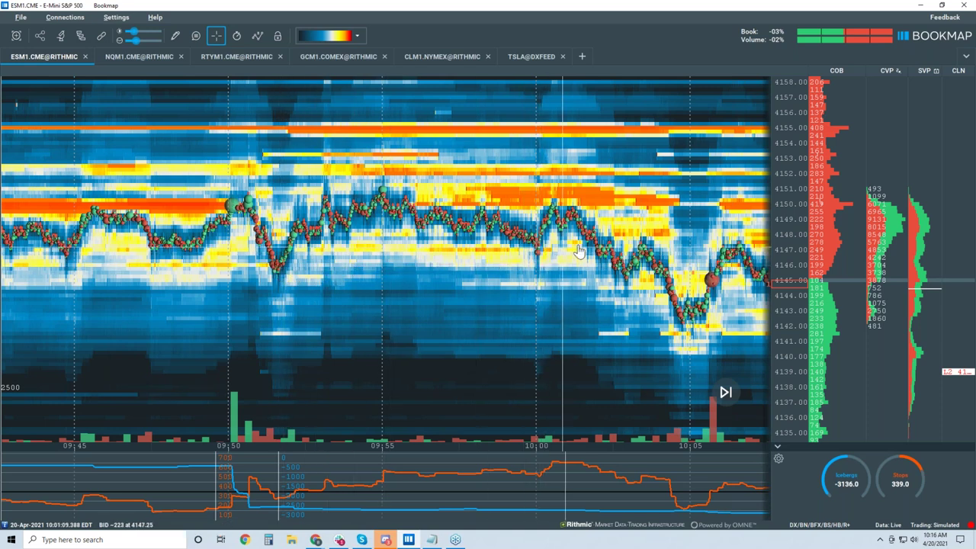
# Zoom time to about 10:04–10:17 and enlarge the price scale around 4144.
pyautogui.scroll(4, 594, 242)
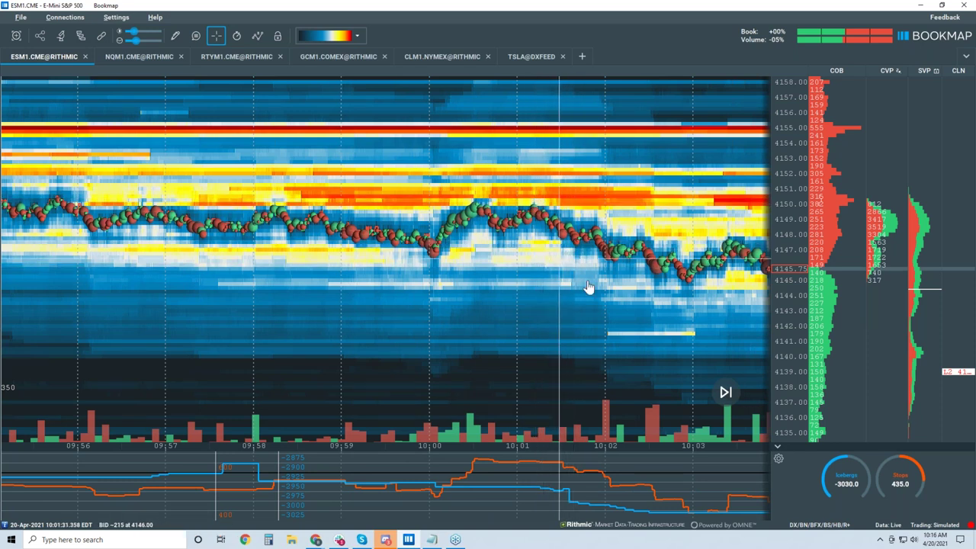
pyautogui.scroll(-5, 588, 286)
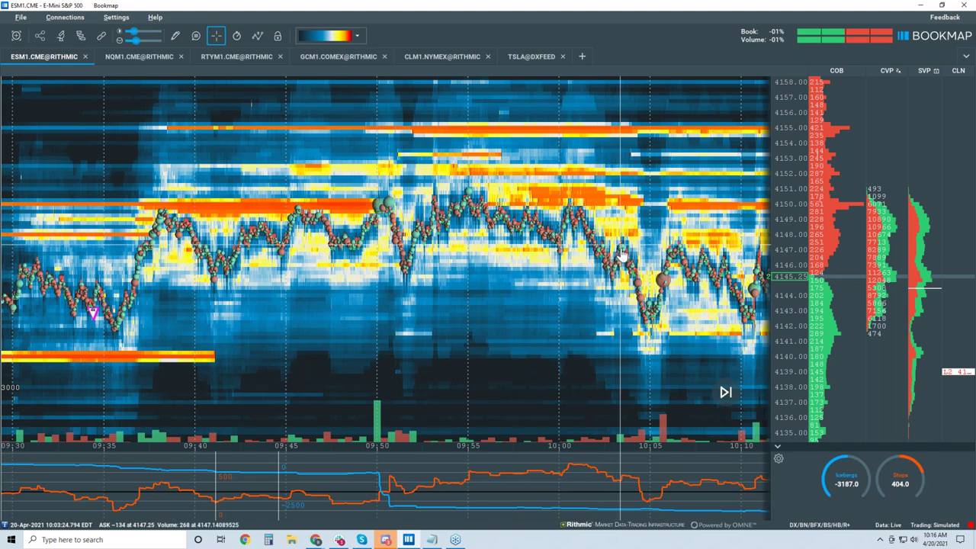
pyautogui.scroll(5, 621, 255)
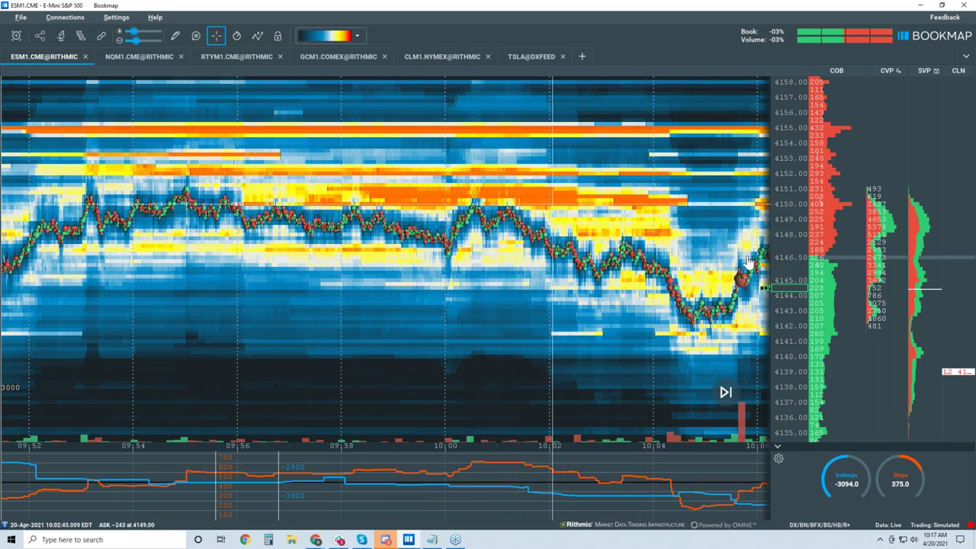
pyautogui.scroll(2, 784, 254)
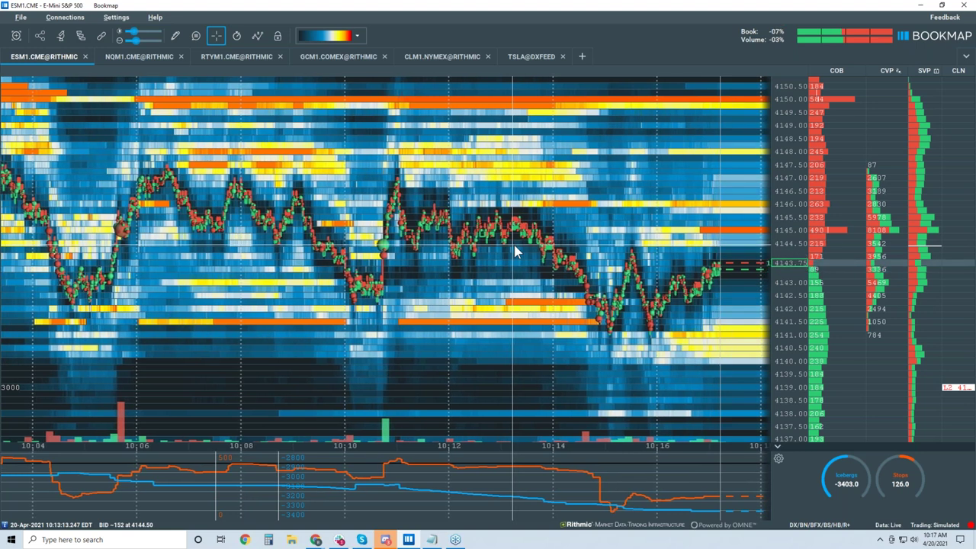
pyautogui.scroll(-2, 515, 251)
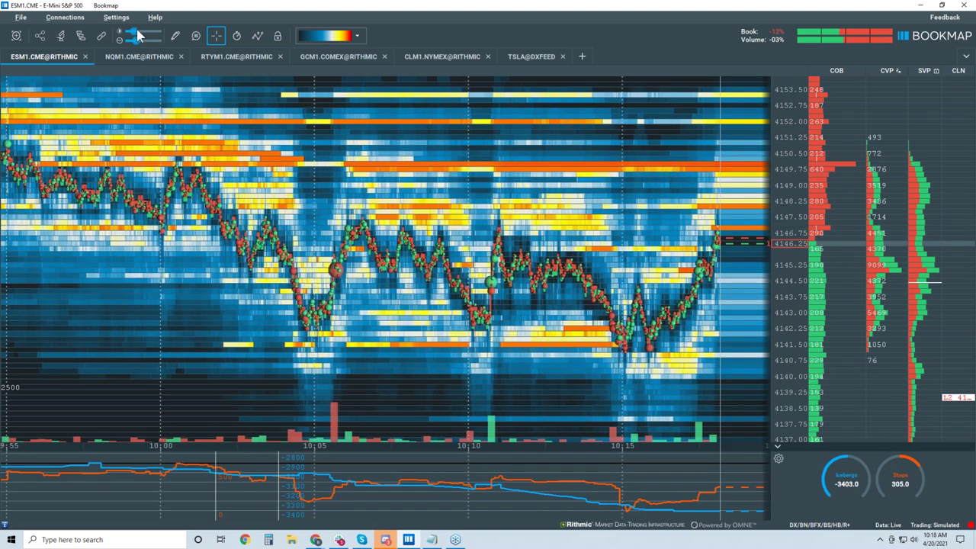
# Pick the Horizontal line drawing tool and zoom the heatmap out to about 09:00–10:18.
pyautogui.click(175, 37)
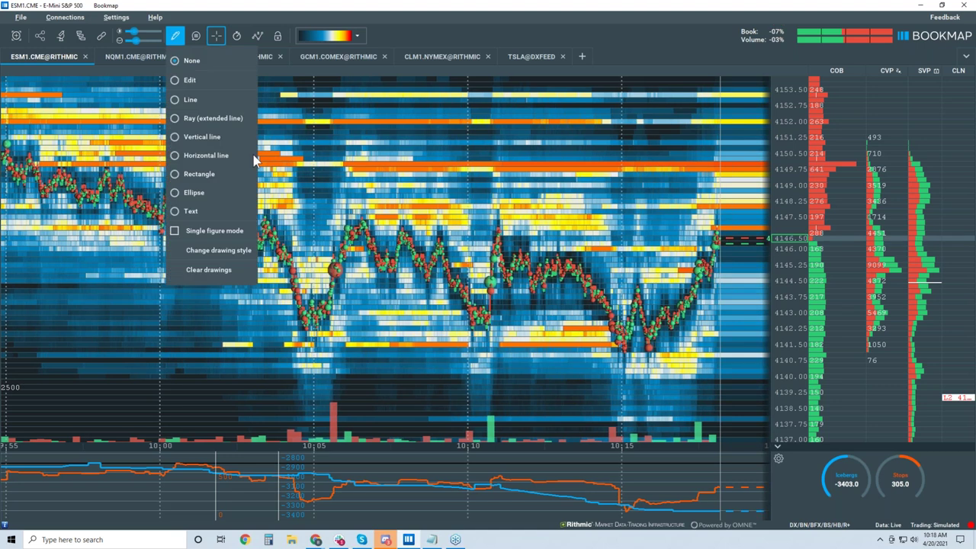
pyautogui.click(206, 155)
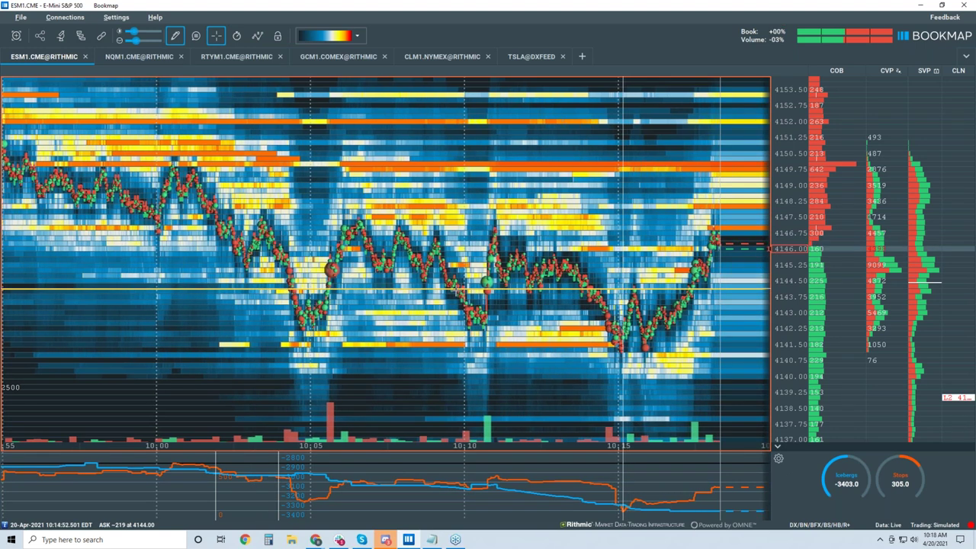
pyautogui.scroll(-3, 457, 289)
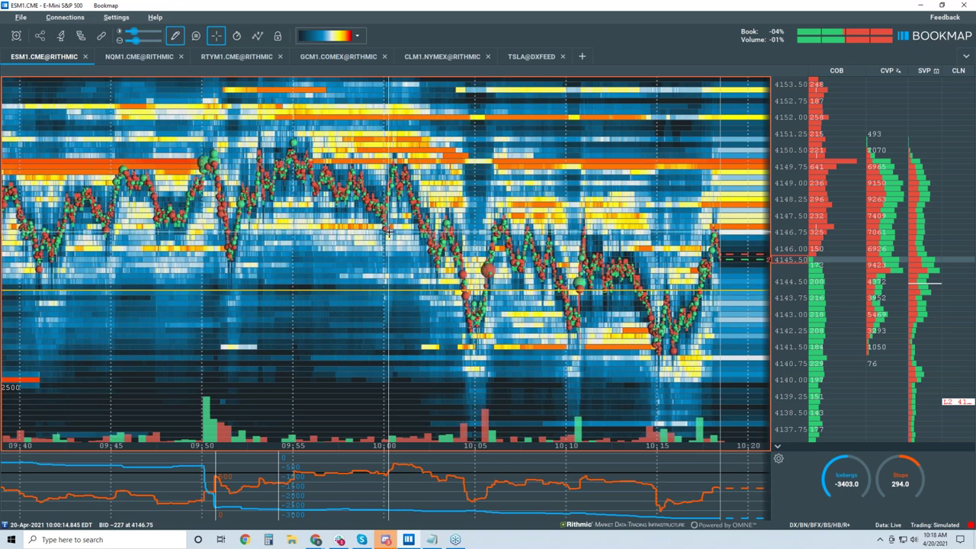
pyautogui.scroll(-2, 379, 229)
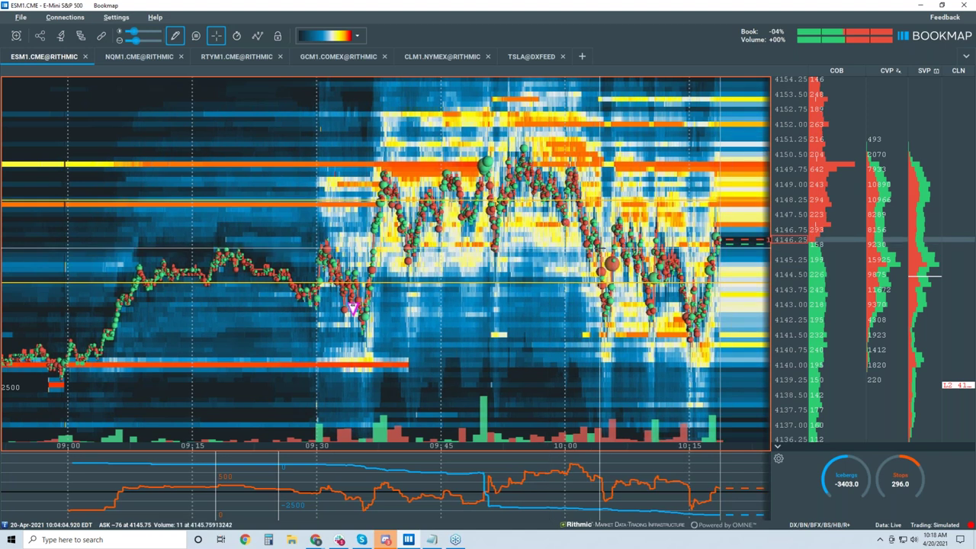
pyautogui.scroll(5, 599, 249)
# Turn off drawing mode, keeping the 4144.50 line, and zoom the heatmap to about 10:09–10:20.
pyautogui.click(181, 41)
pyautogui.click(189, 61)
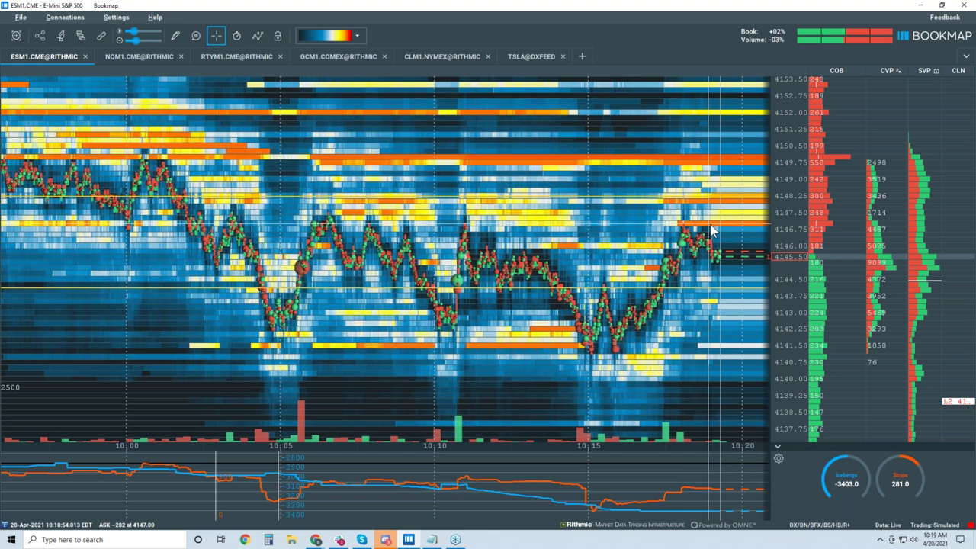
pyautogui.scroll(2, 724, 232)
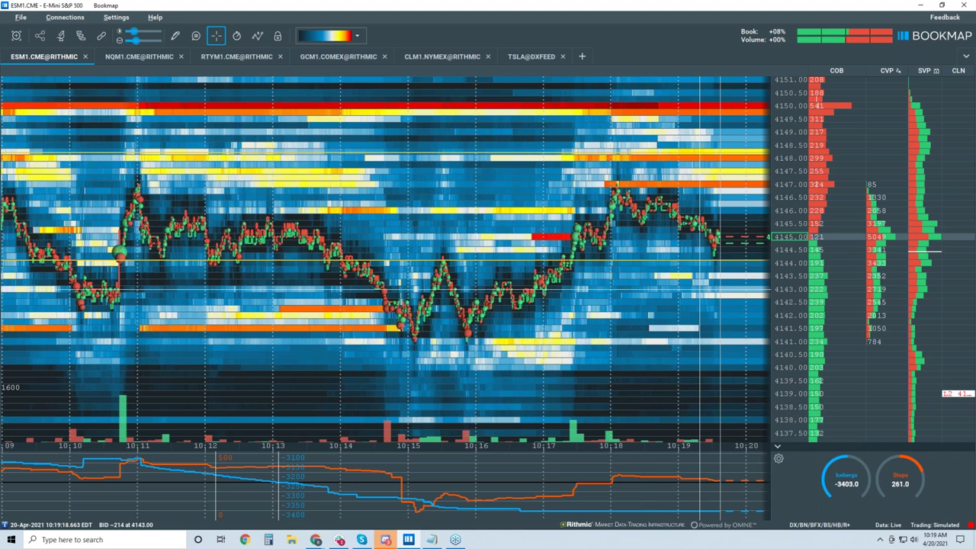
# Zoom the heatmap time axis in slightly to about 10:13–10:21 and watch the live data.
pyautogui.scroll(2, 692, 305)
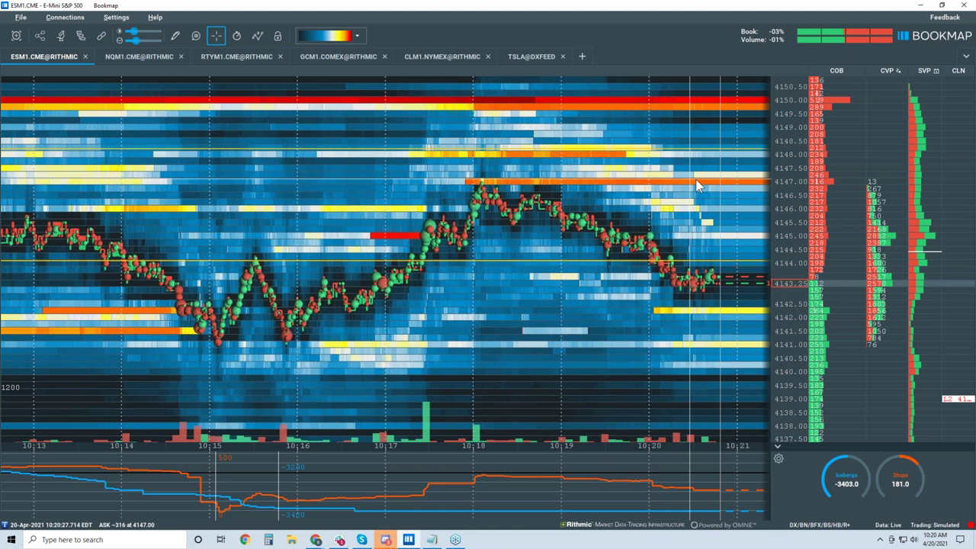
# Zoom the heatmap in and out, settling on roughly 10:09–10:23 with price at 4144.00.
pyautogui.scroll(-2, 696, 185)
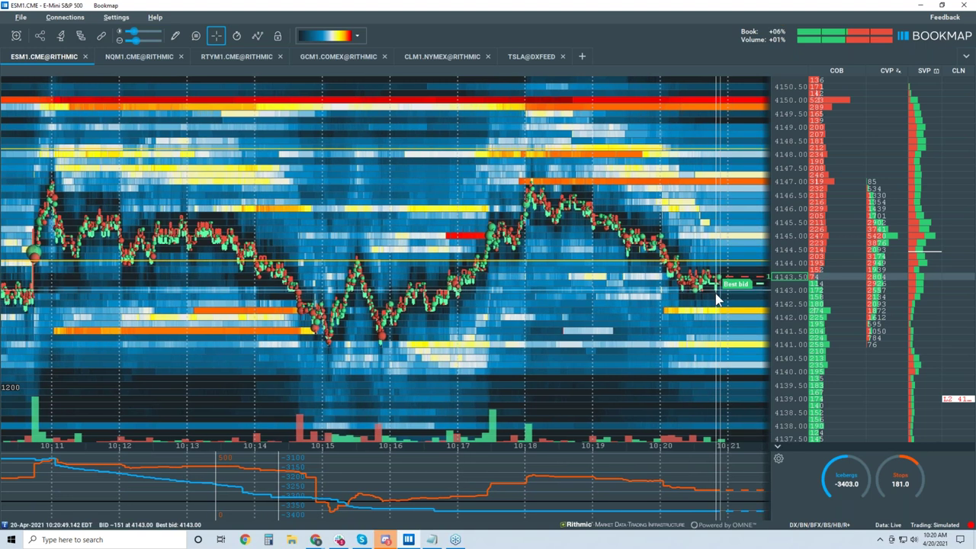
pyautogui.scroll(3, 701, 244)
pyautogui.scroll(3, 795, 284)
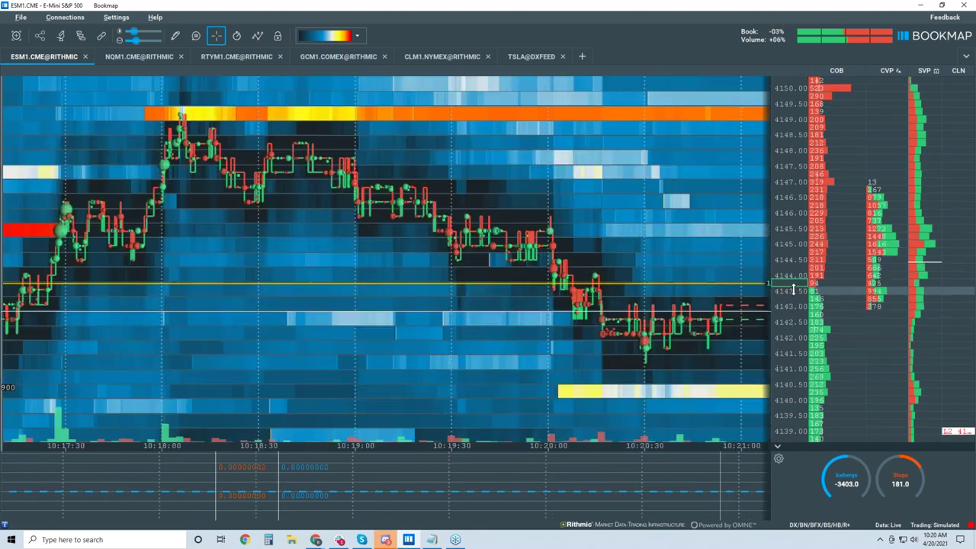
pyautogui.scroll(-1, 795, 283)
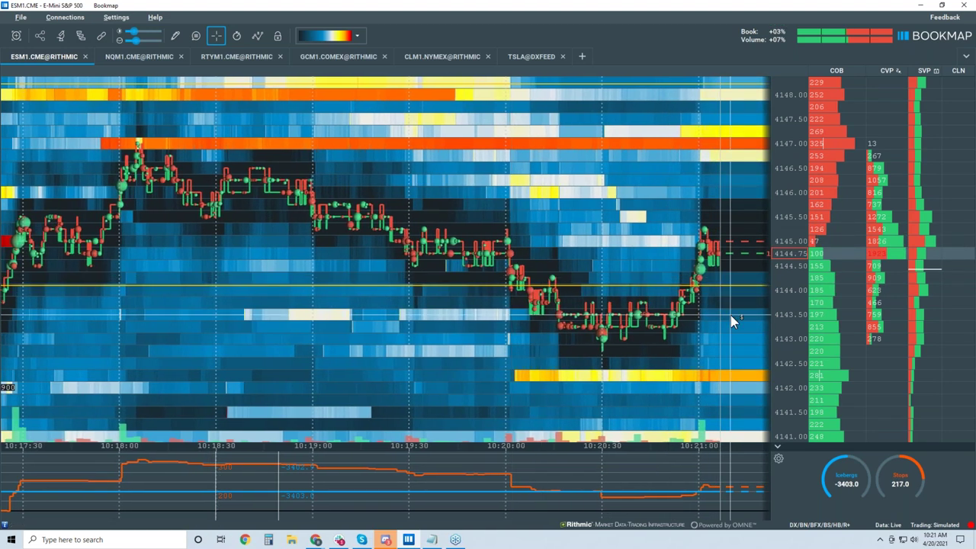
pyautogui.scroll(-2, 730, 315)
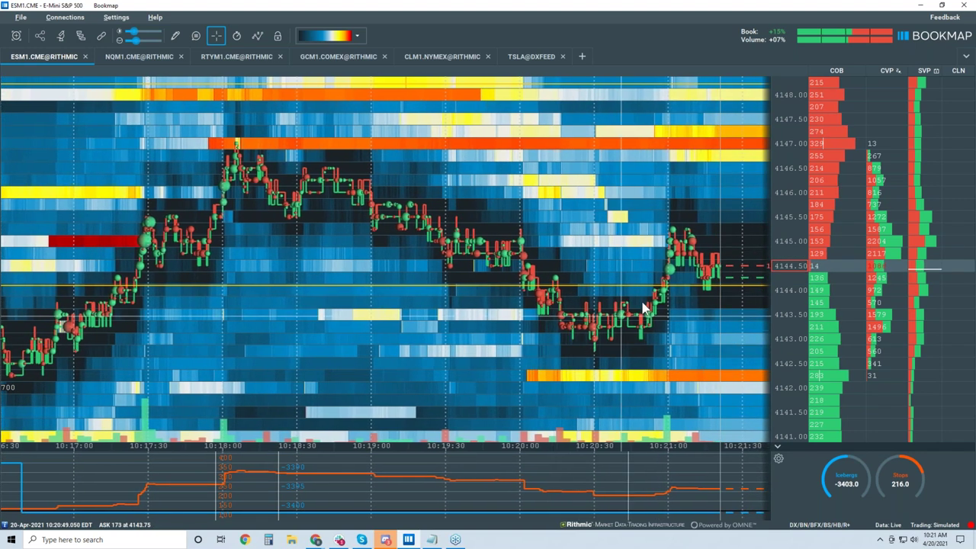
pyautogui.scroll(-2, 633, 334)
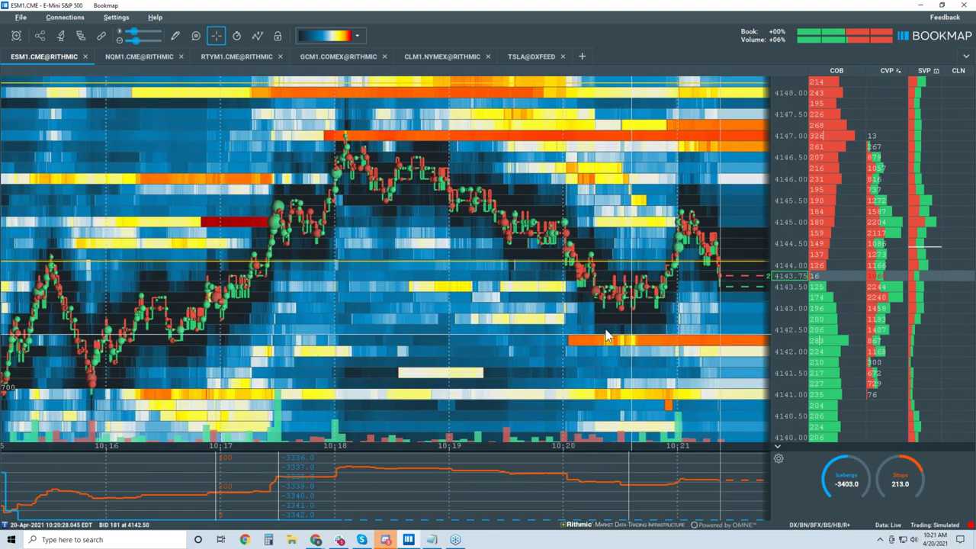
pyautogui.scroll(2, 619, 282)
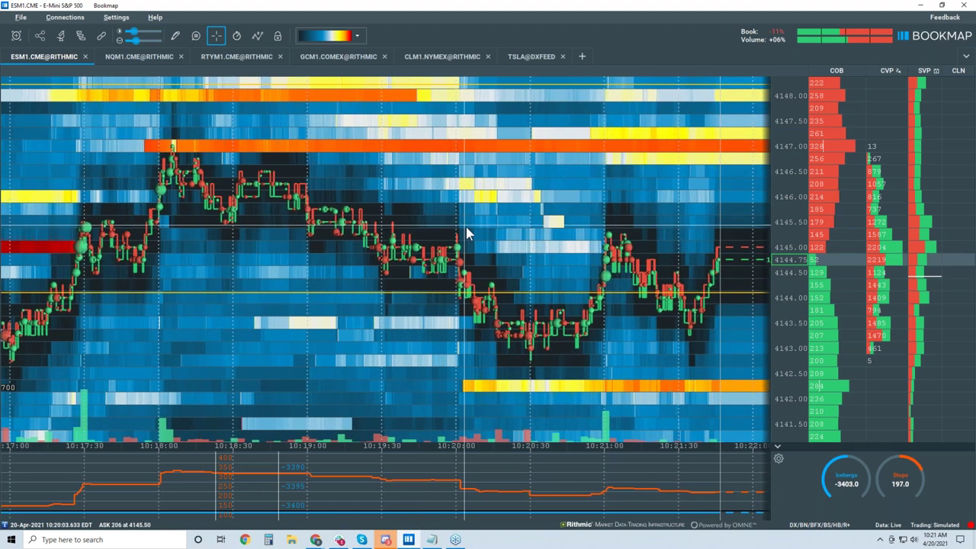
pyautogui.scroll(-2, 464, 234)
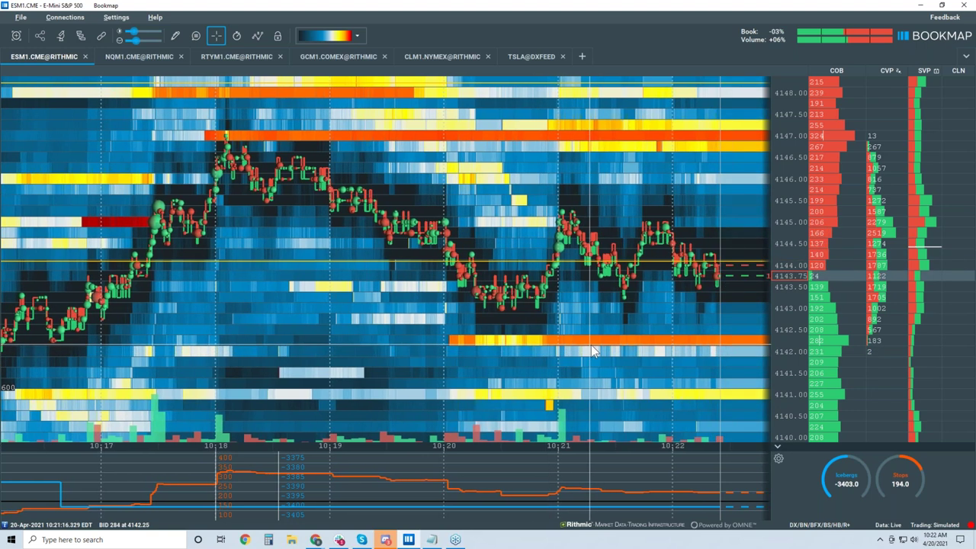
pyautogui.scroll(1, 593, 351)
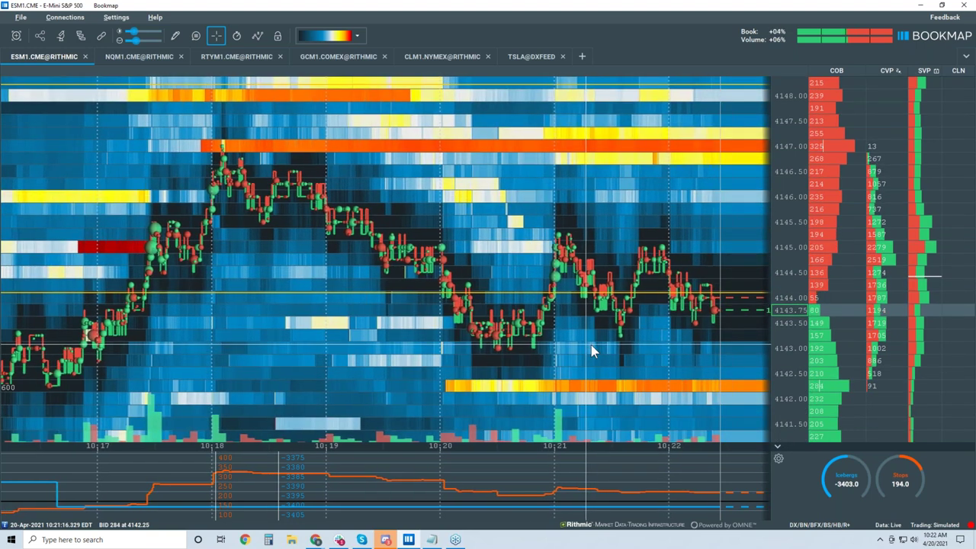
pyautogui.scroll(-2, 591, 344)
pyautogui.scroll(-2, 591, 342)
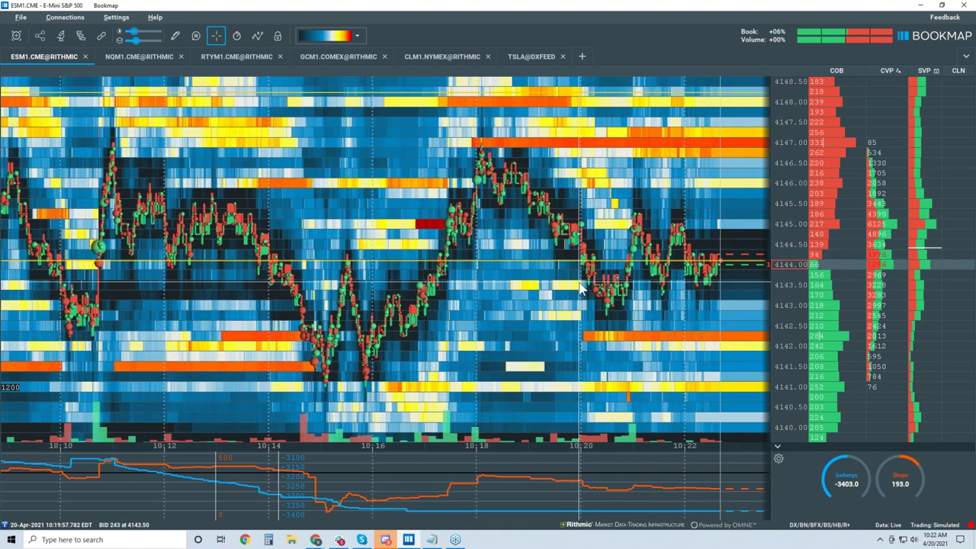
# Zoom the heatmap out toward 09:45, then back in to about 10:06–10:24.
pyautogui.scroll(-2, 580, 288)
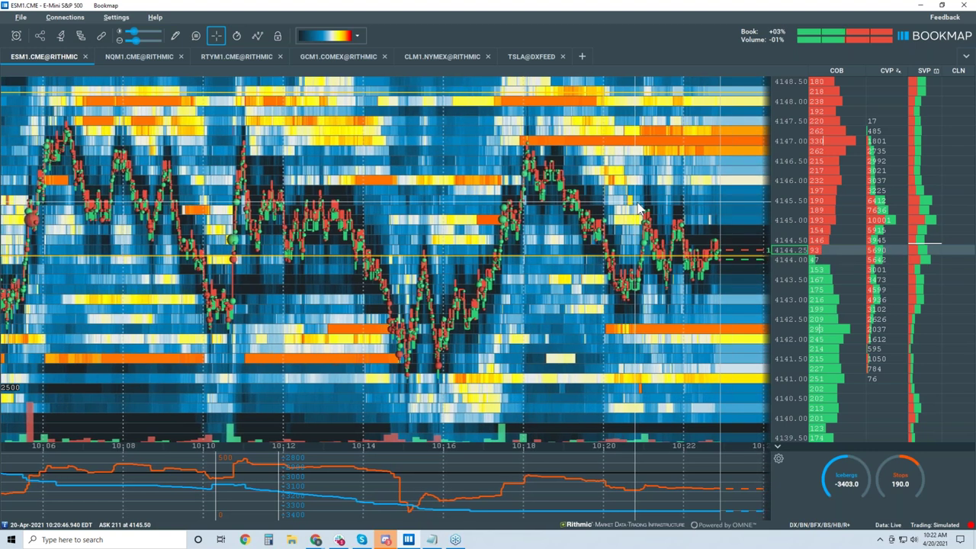
pyautogui.scroll(-3, 638, 207)
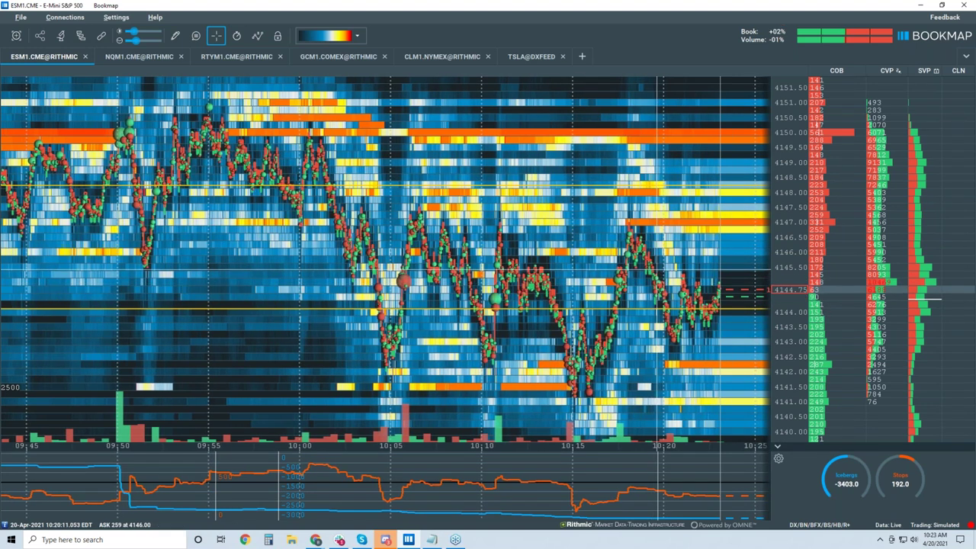
pyautogui.scroll(5, 706, 229)
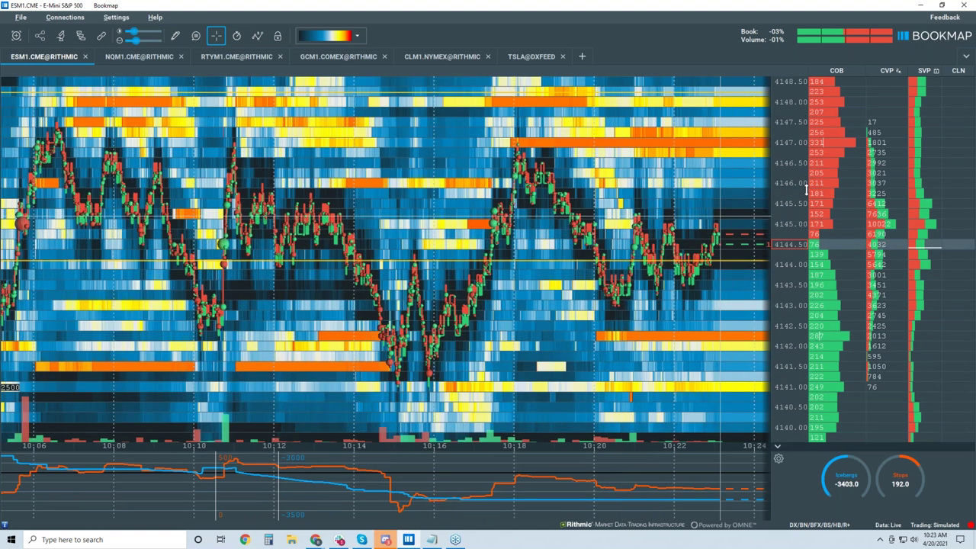
# Compress the price axis to about 4137–4152 and zoom the time axis to 10:18–10:24.
pyautogui.moveTo(802, 183); pyautogui.dragTo(801, 228)
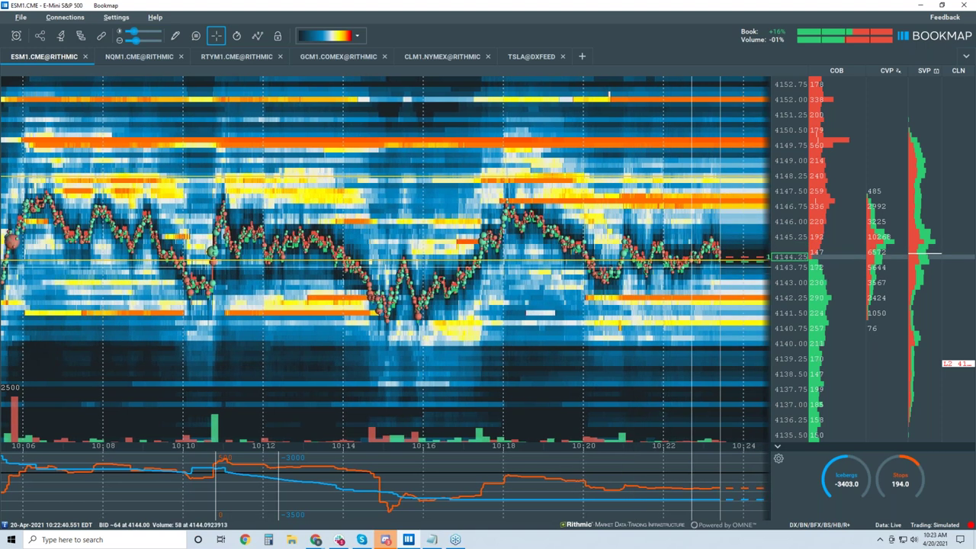
pyautogui.scroll(1, 700, 253)
pyautogui.scroll(2, 738, 248)
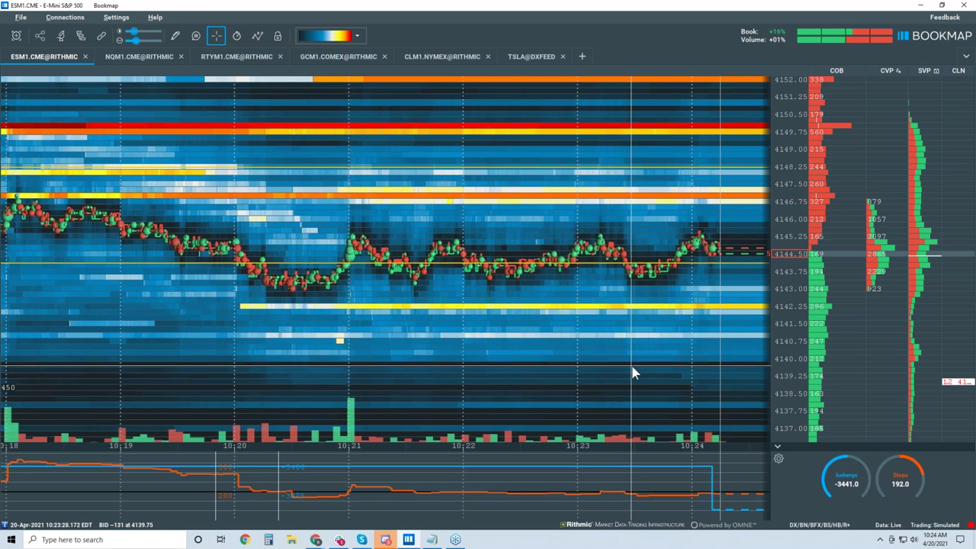
# Zoom the time axis out stepwise to 09:35–10:25, showing prices 4135.50–4155.75.
pyautogui.scroll(-2, 631, 371)
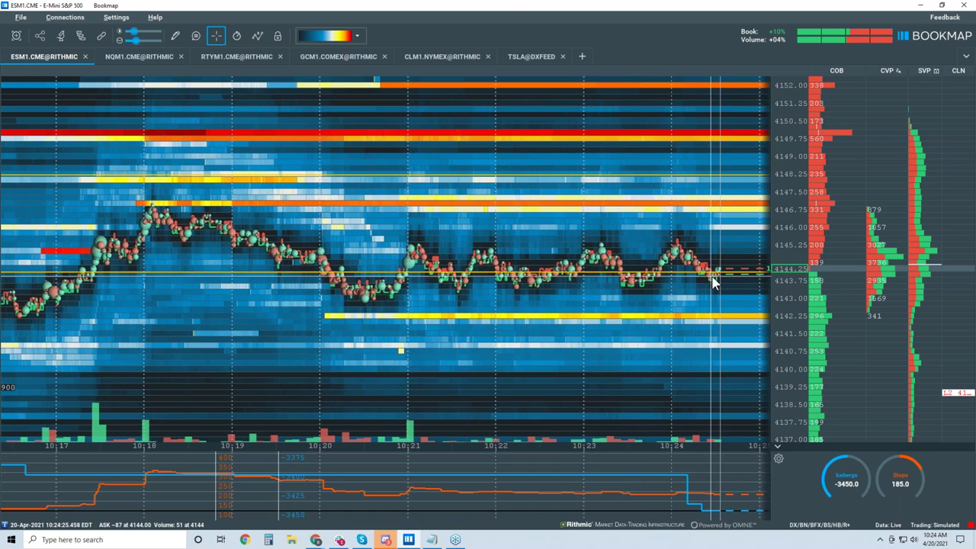
pyautogui.scroll(-3, 713, 282)
pyautogui.scroll(-3, 712, 279)
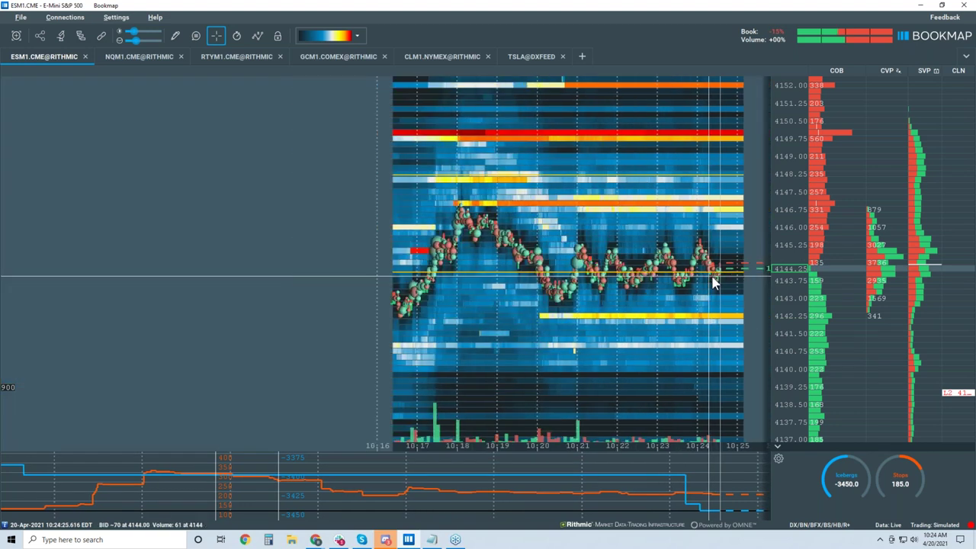
pyautogui.scroll(-3, 694, 354)
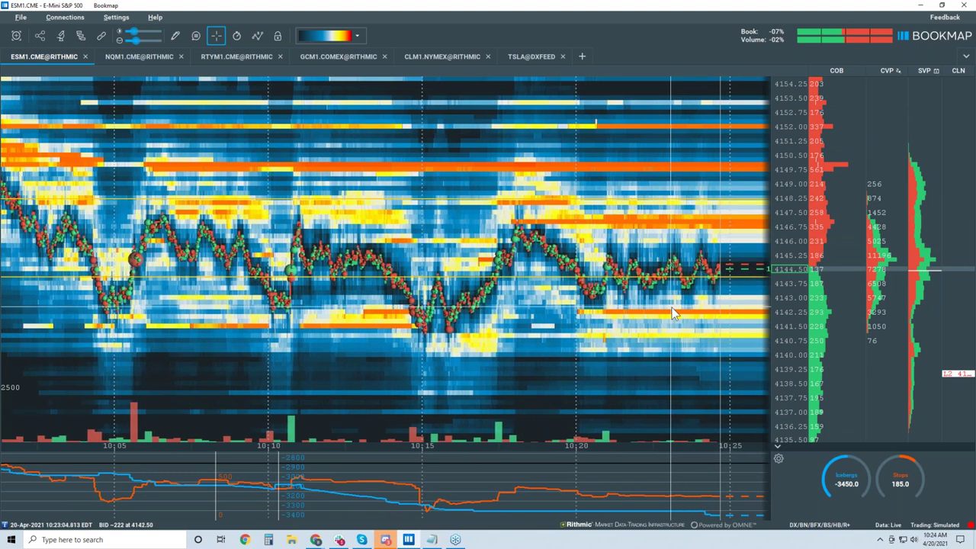
pyautogui.scroll(-3, 671, 307)
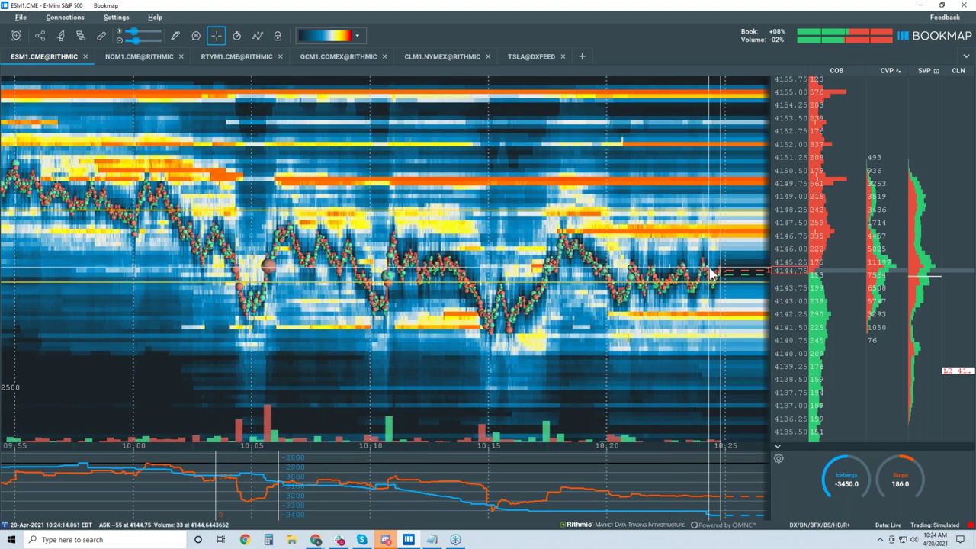
pyautogui.scroll(-3, 686, 259)
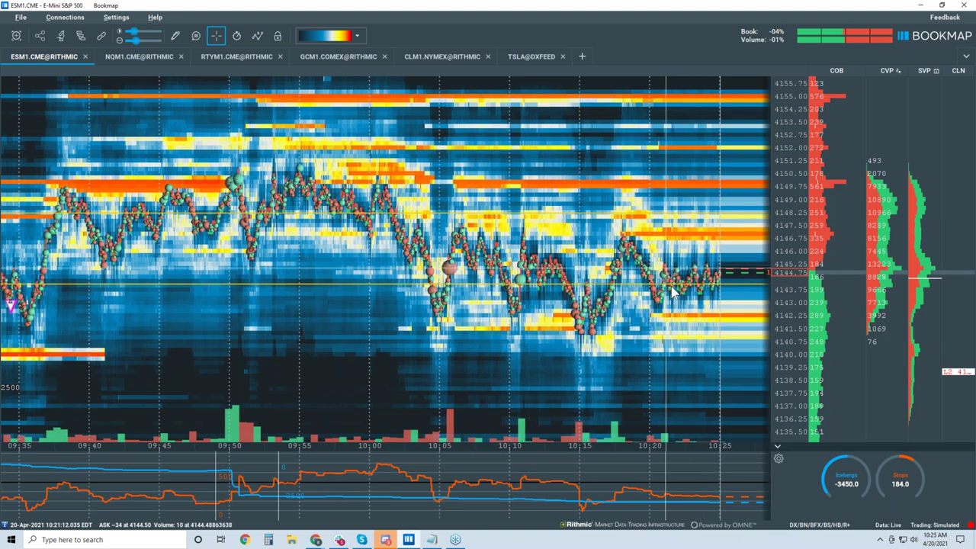
# Zoom the heatmap in to about 10:17–10:27 and watch price slip to 4143.50.
pyautogui.scroll(5, 697, 225)
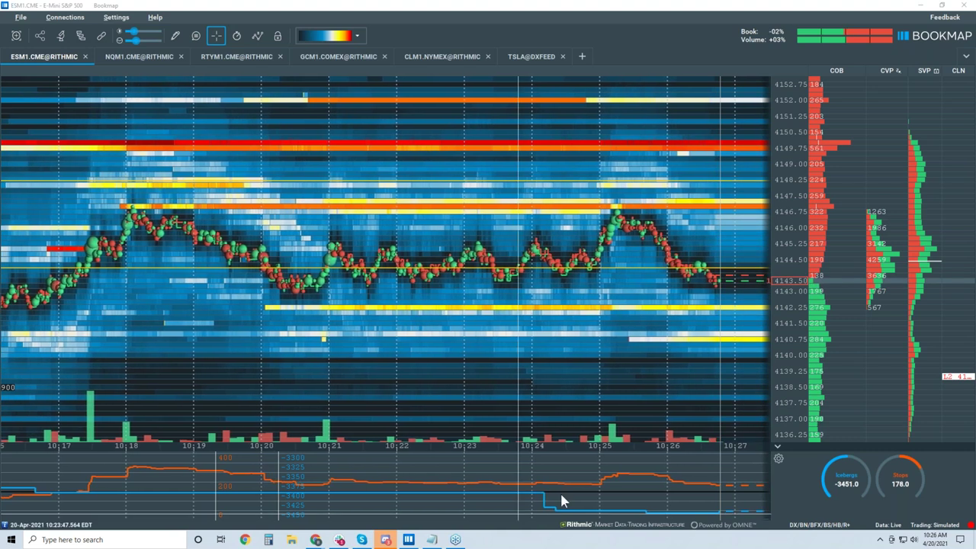
# Bring the BookmapLive webinar Slides window forward, narrowed and positioned beside the Bookmap price ladder.
pyautogui.moveTo(316, 539)
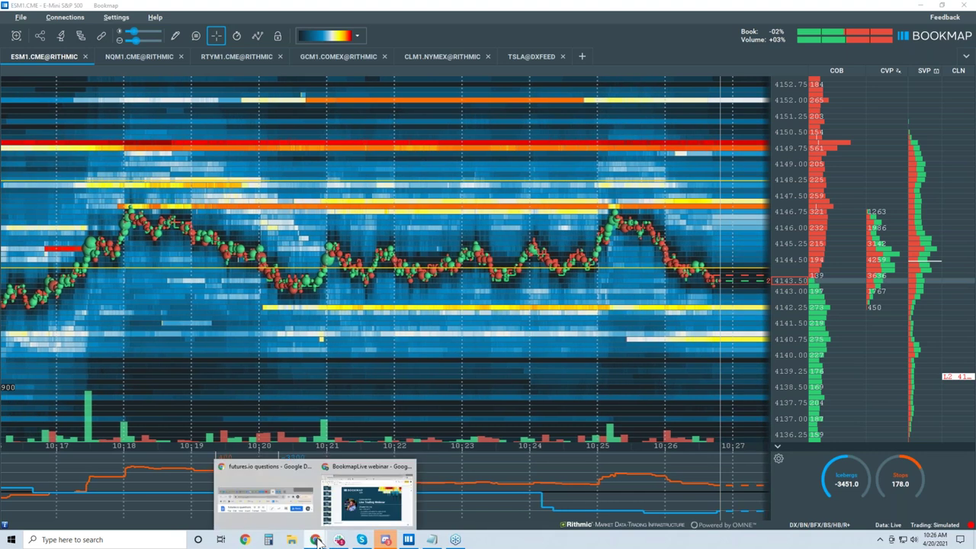
pyautogui.click(373, 496)
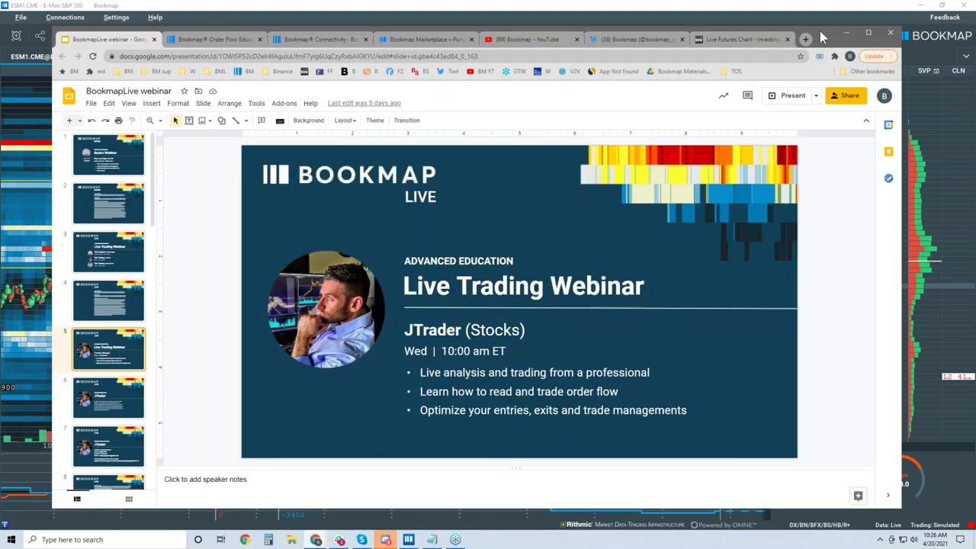
pyautogui.moveTo(819, 31); pyautogui.dragTo(765, 24)
pyautogui.moveTo(758, 115); pyautogui.dragTo(634, 119)
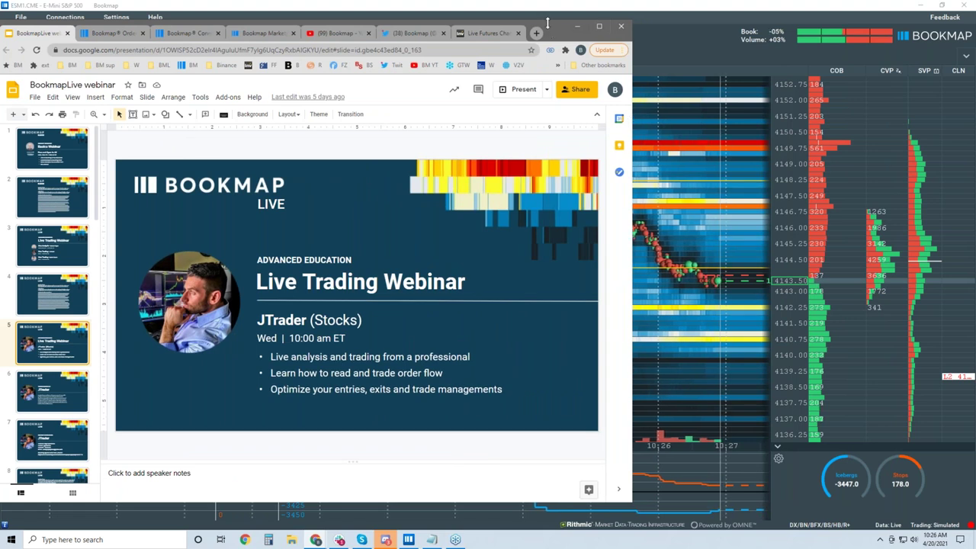
pyautogui.moveTo(547, 23); pyautogui.dragTo(568, 22)
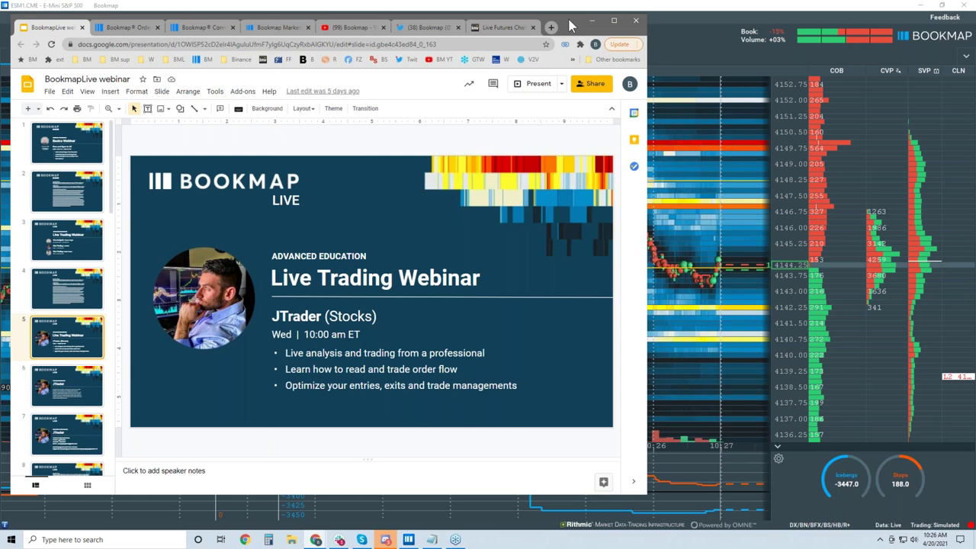
pyautogui.moveTo(565, 23); pyautogui.dragTo(567, 23)
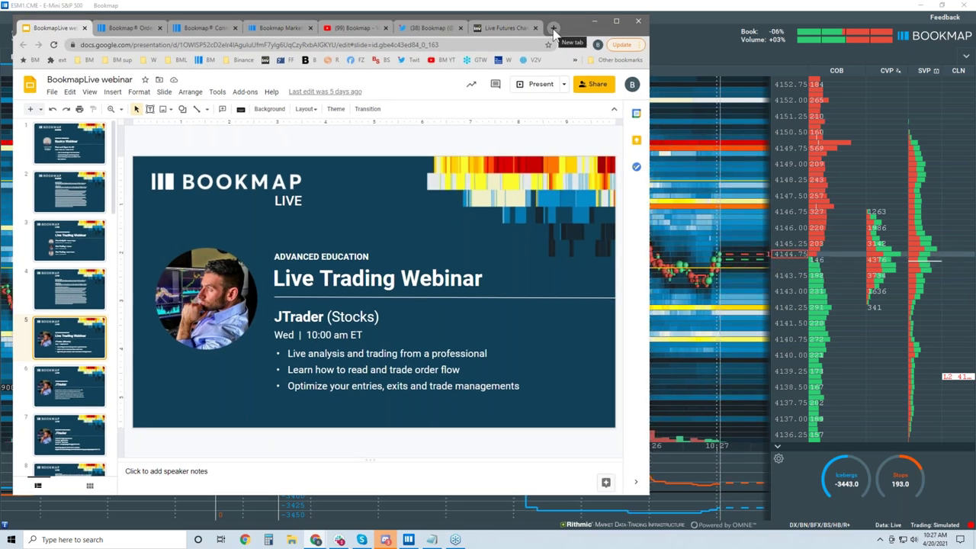
# Open the Bookmap Blog in a new tab from the education page, then return to the Connectivity docs.
pyautogui.click(134, 29)
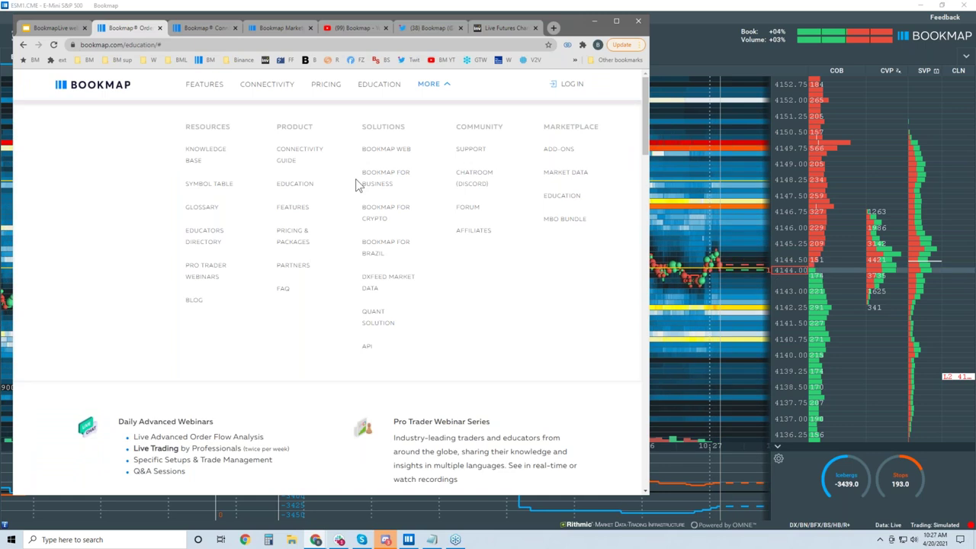
pyautogui.rightClick(197, 300)
pyautogui.click(206, 308)
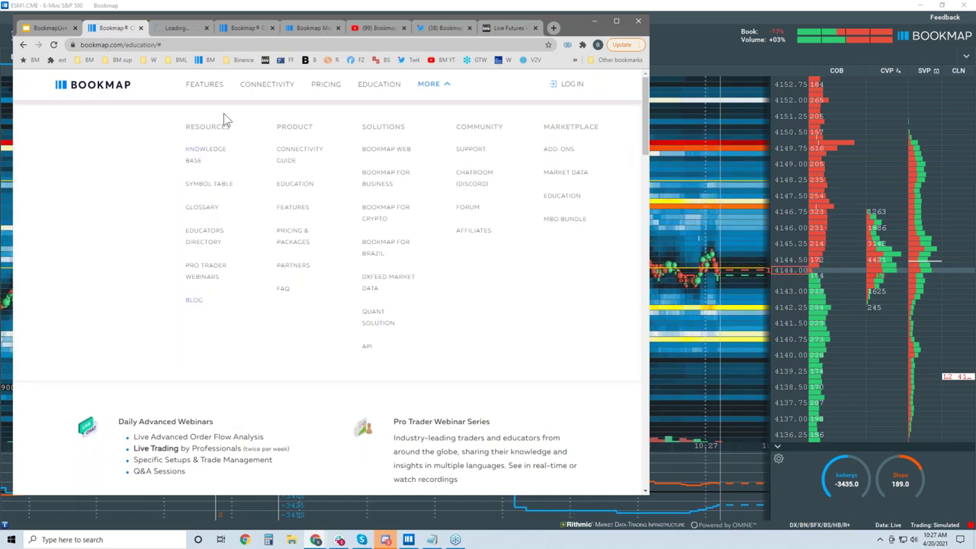
pyautogui.click(242, 28)
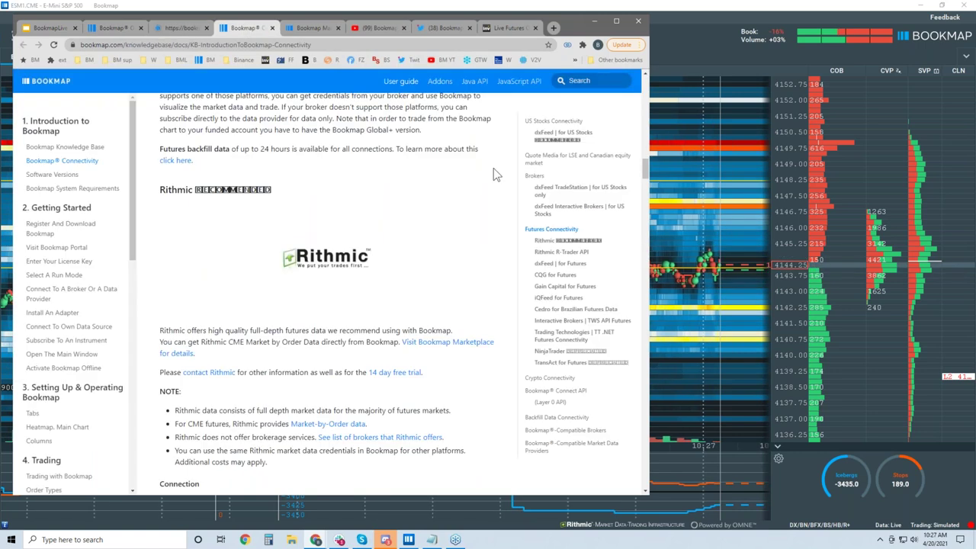
pyautogui.scroll(12, 480, 138)
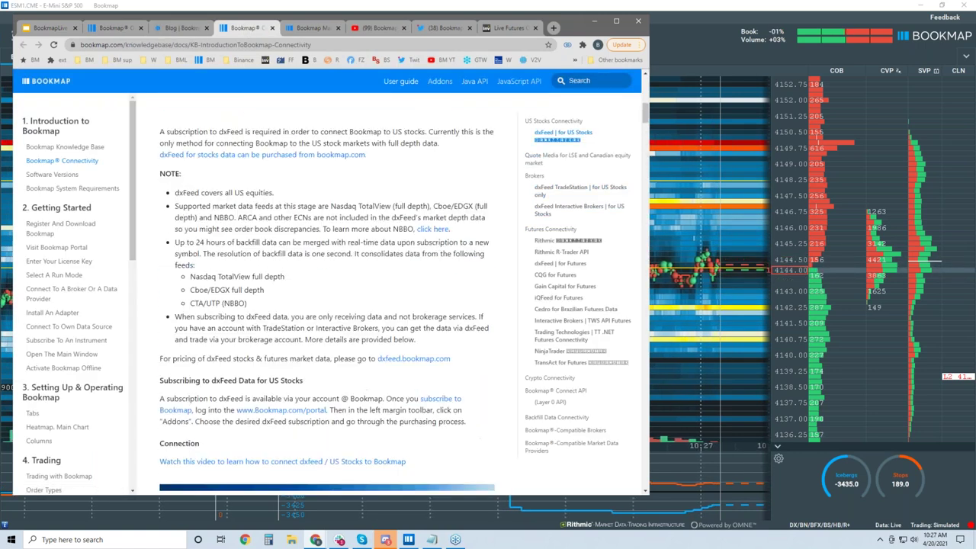
# Read through the Stops & Icebergs Sub-Chart Indicator add-on docs, then bring up the Bookmap Marketplace tab.
pyautogui.click(440, 86)
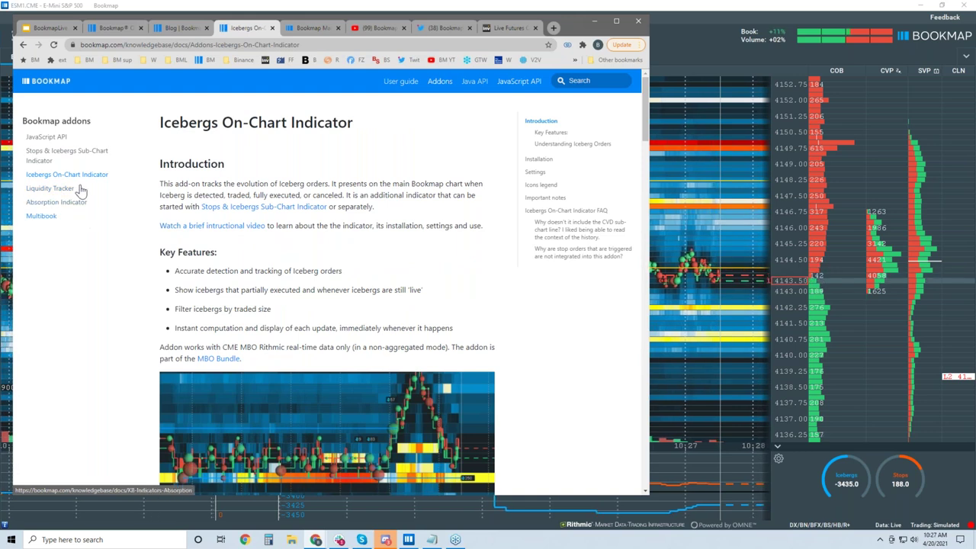
pyautogui.click(74, 157)
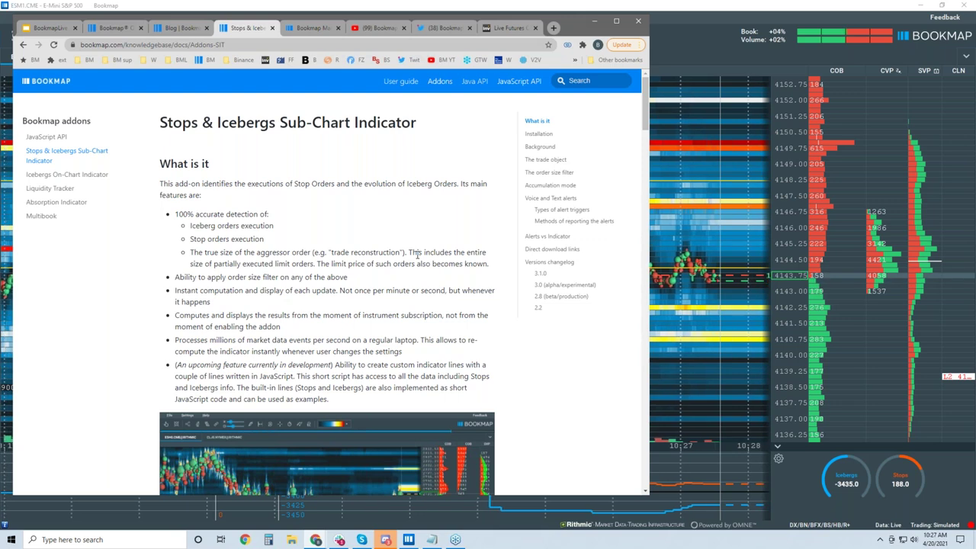
pyautogui.scroll(-10, 418, 254)
pyautogui.scroll(-5, 322, 369)
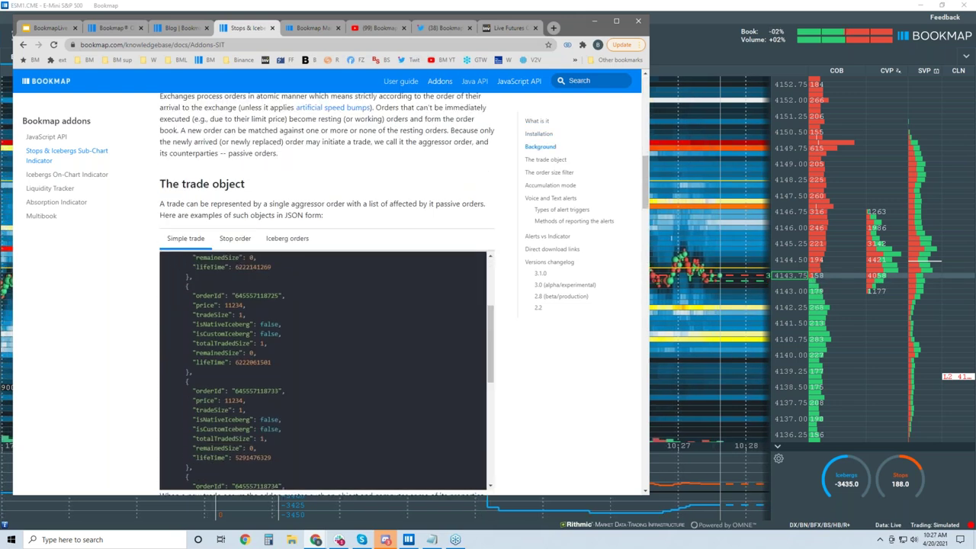
pyautogui.scroll(-5, 525, 251)
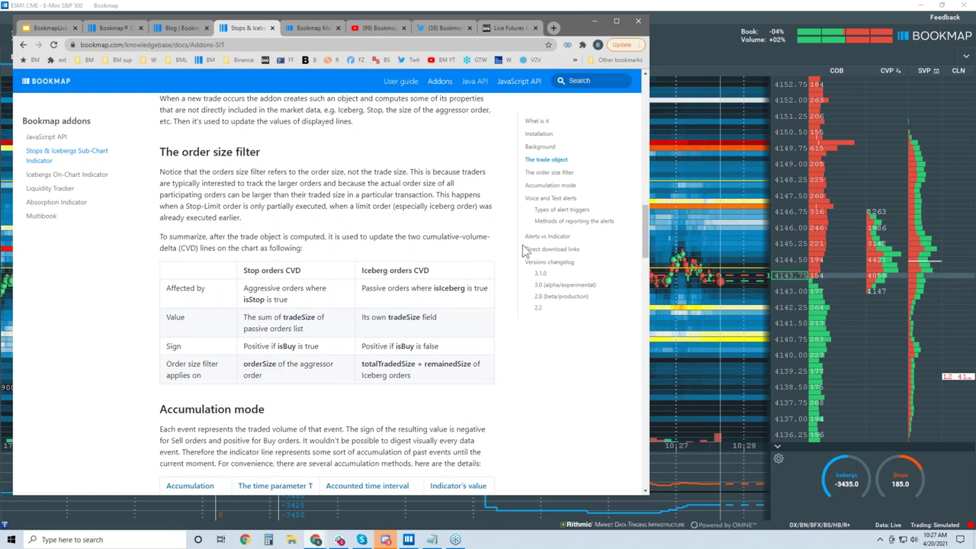
pyautogui.scroll(-4, 425, 269)
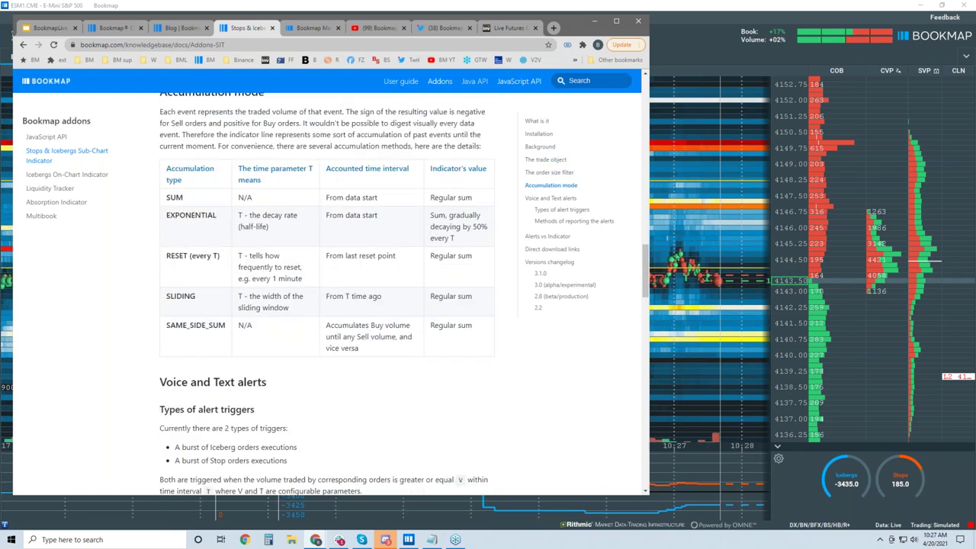
pyautogui.click(306, 27)
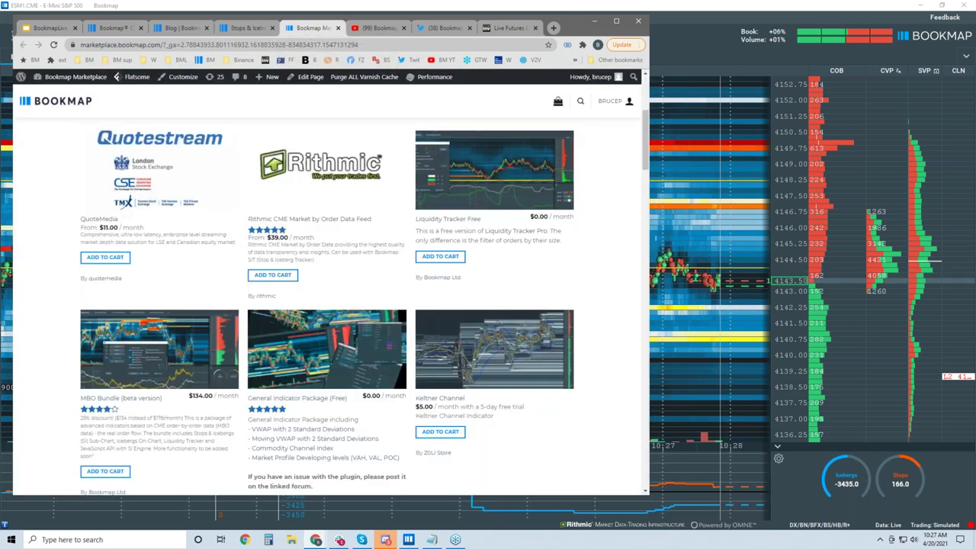
# On the Bookmap Blog tab, scroll through the older posts down to the Stop&Iceberg Setups article.
pyautogui.click(169, 28)
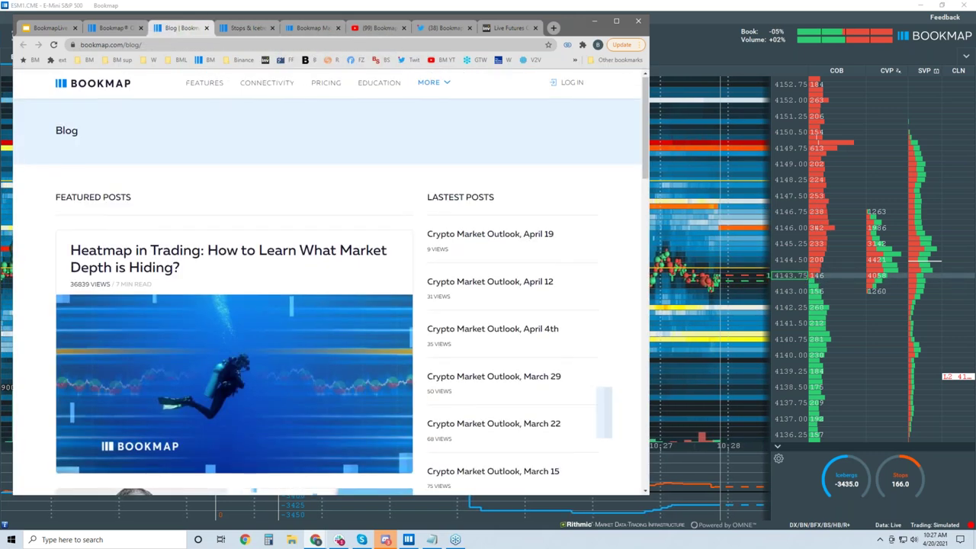
pyautogui.scroll(-5, 229, 343)
pyautogui.scroll(-15, 328, 283)
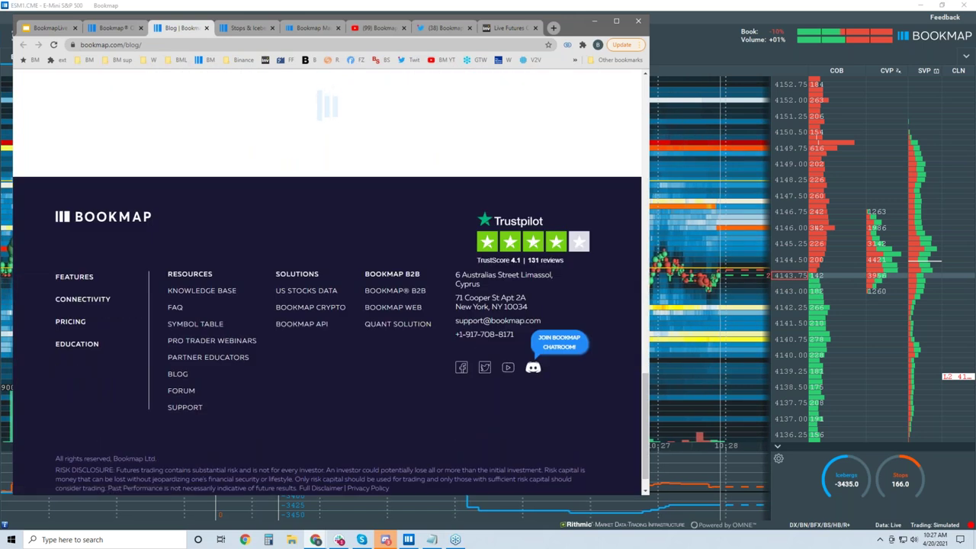
pyautogui.scroll(2, 328, 282)
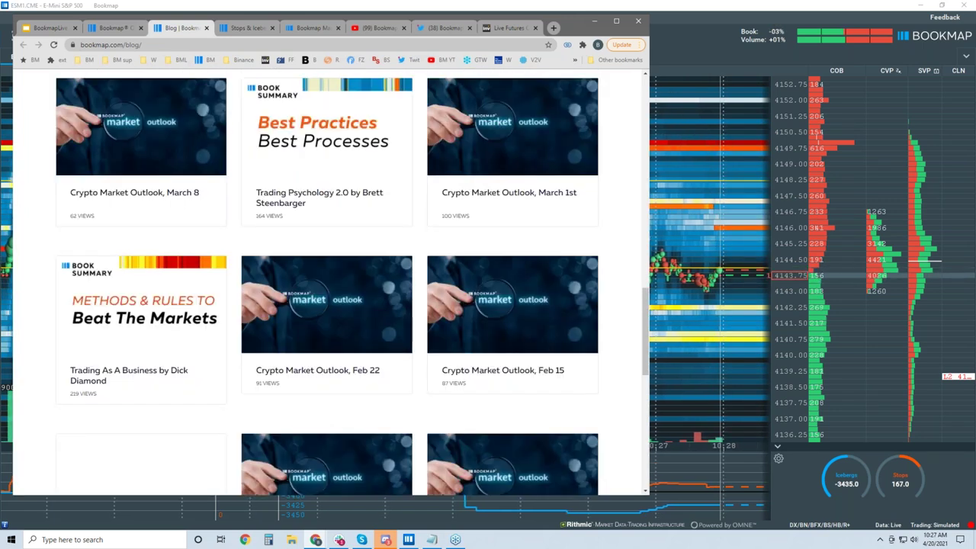
pyautogui.scroll(-1, 327, 282)
pyautogui.scroll(-1, 328, 221)
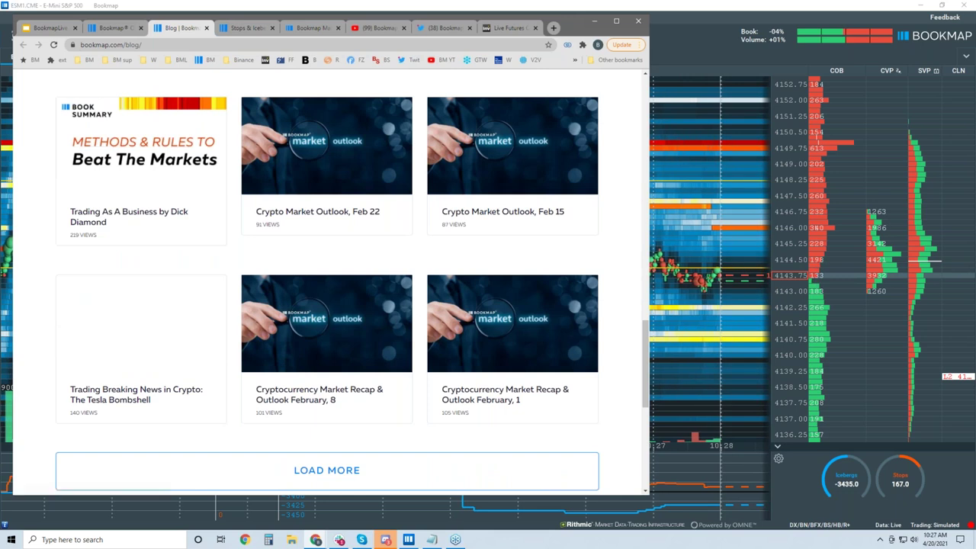
pyautogui.scroll(-2, 327, 305)
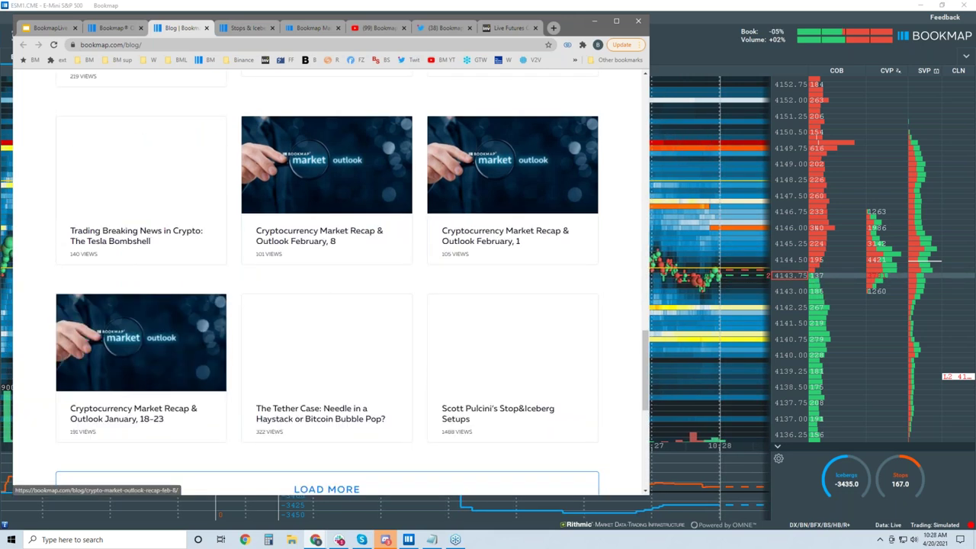
pyautogui.scroll(-2, 326, 305)
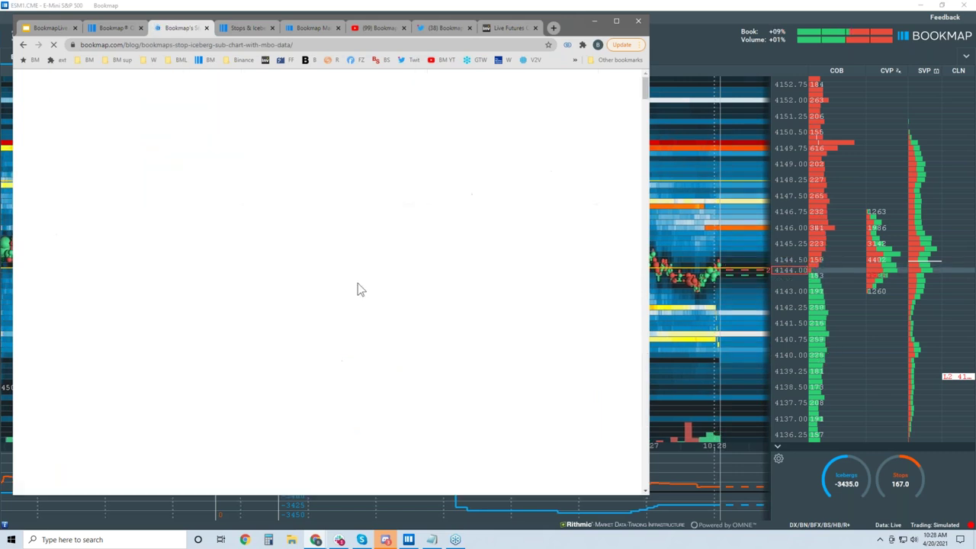
# Select the Stop & Iceberg article's URL, then leave Chrome for the live Bookmap ES heatmap.
pyautogui.click(201, 44)
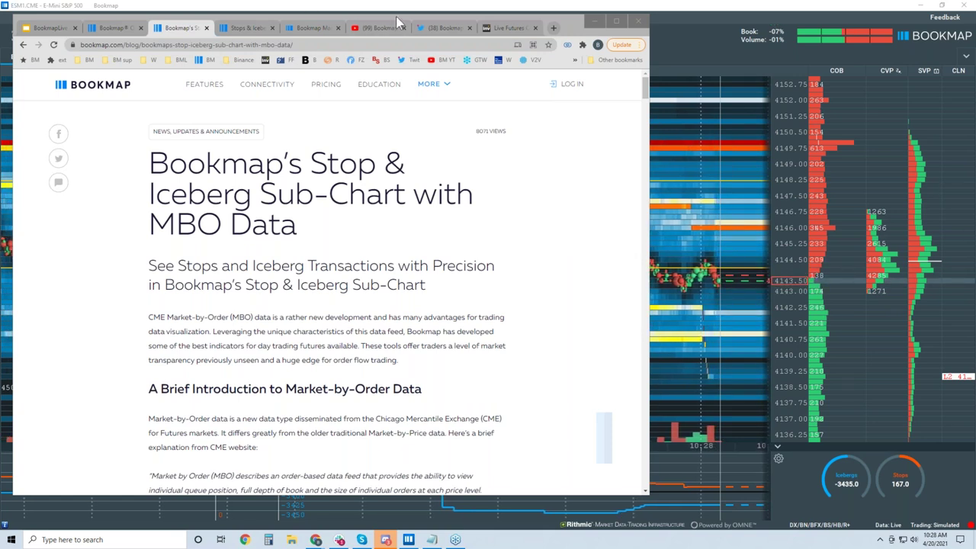
pyautogui.moveTo(396, 17); pyautogui.dragTo(400, 16)
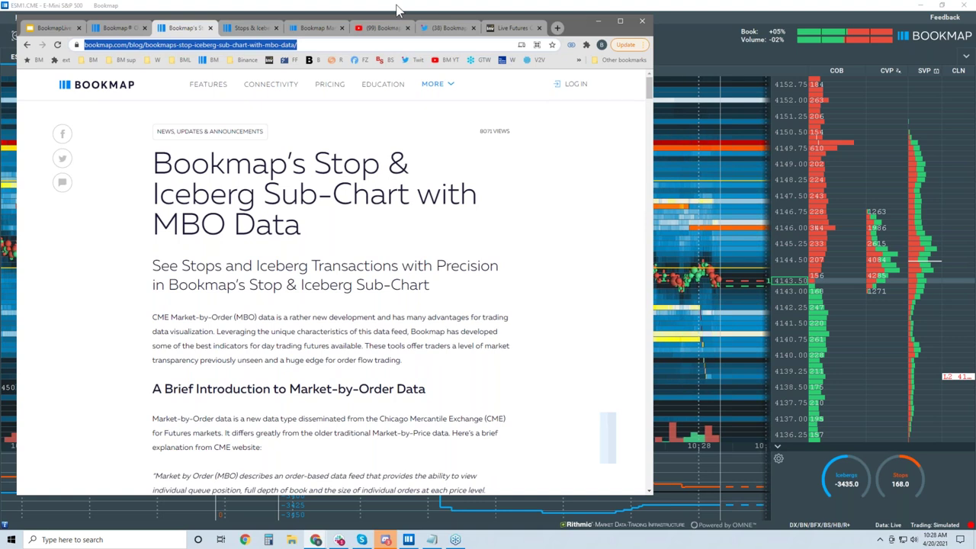
pyautogui.hotkey('alt', 'Tab')
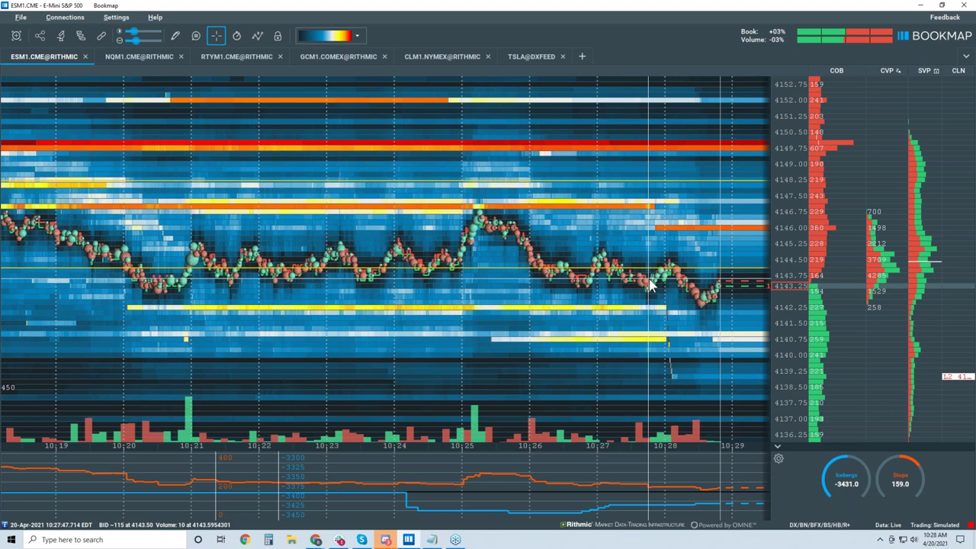
# Zoom the heatmap's time and price scales to show about 10:10–10:30, including the drop to 4140.
pyautogui.scroll(-3, 645, 252)
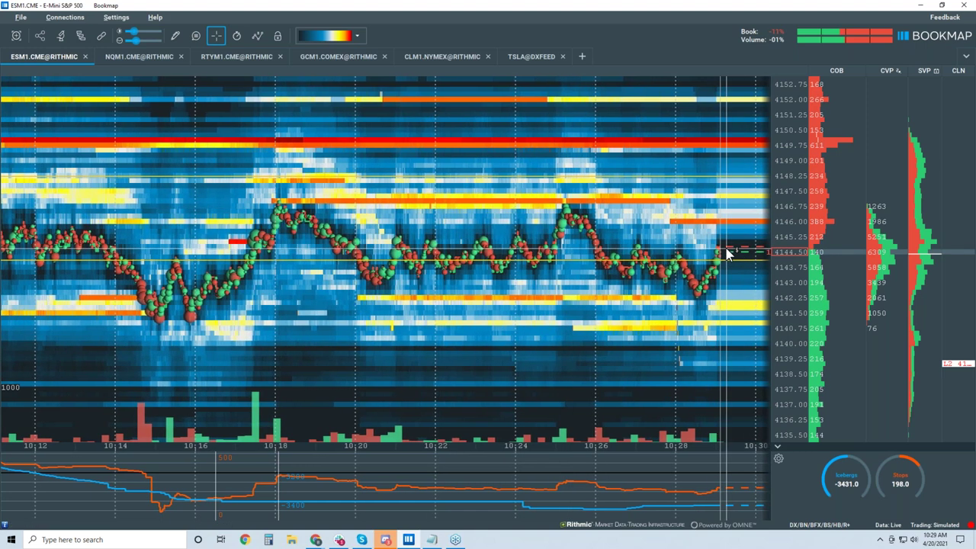
pyautogui.scroll(5, 730, 253)
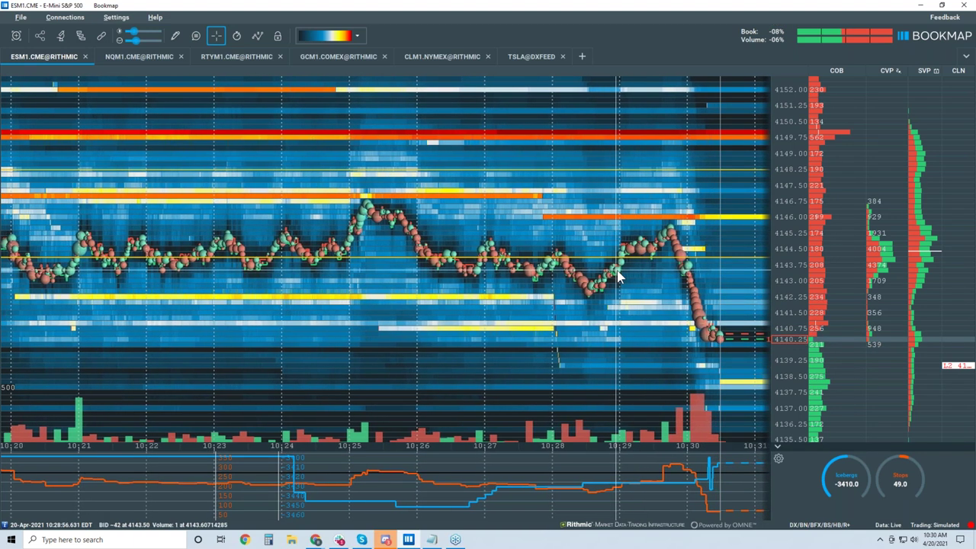
pyautogui.scroll(-1, 686, 278)
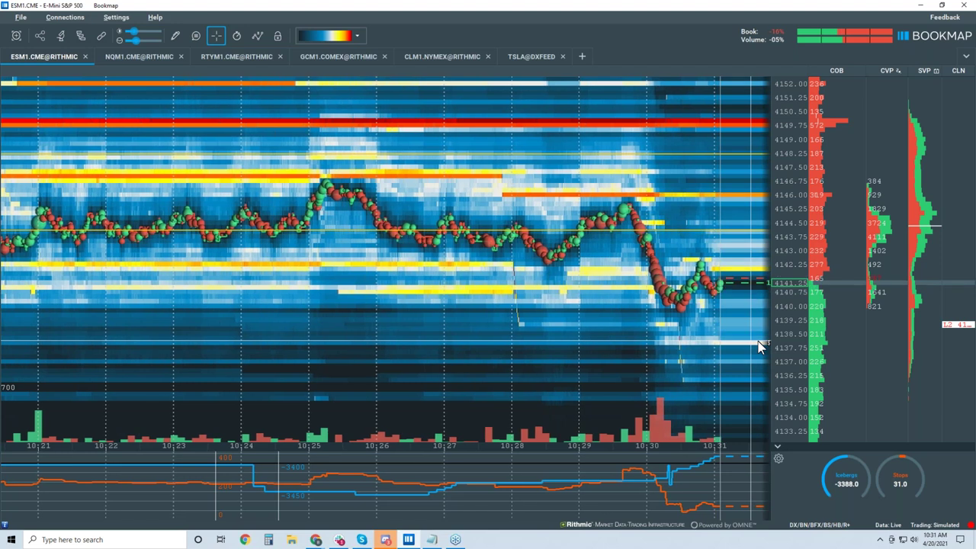
pyautogui.scroll(-3, 706, 215)
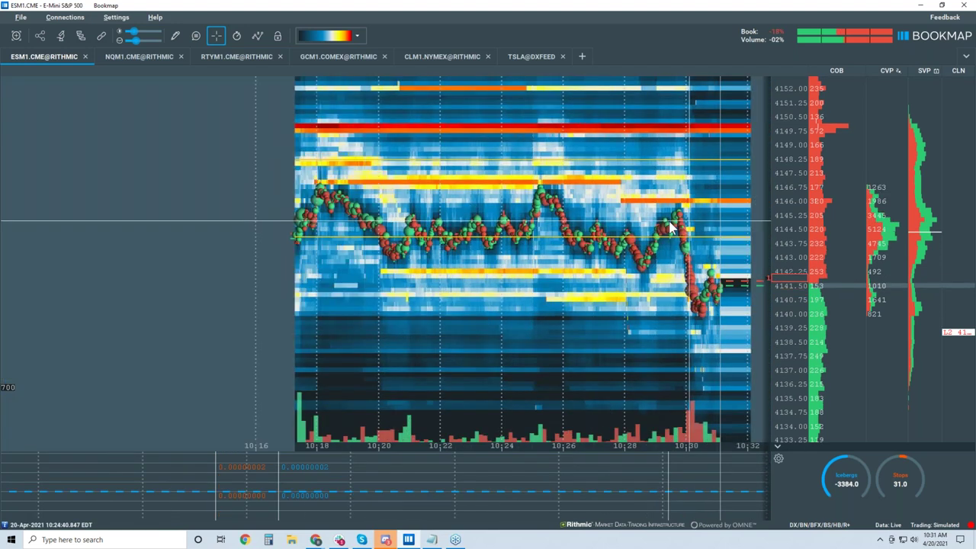
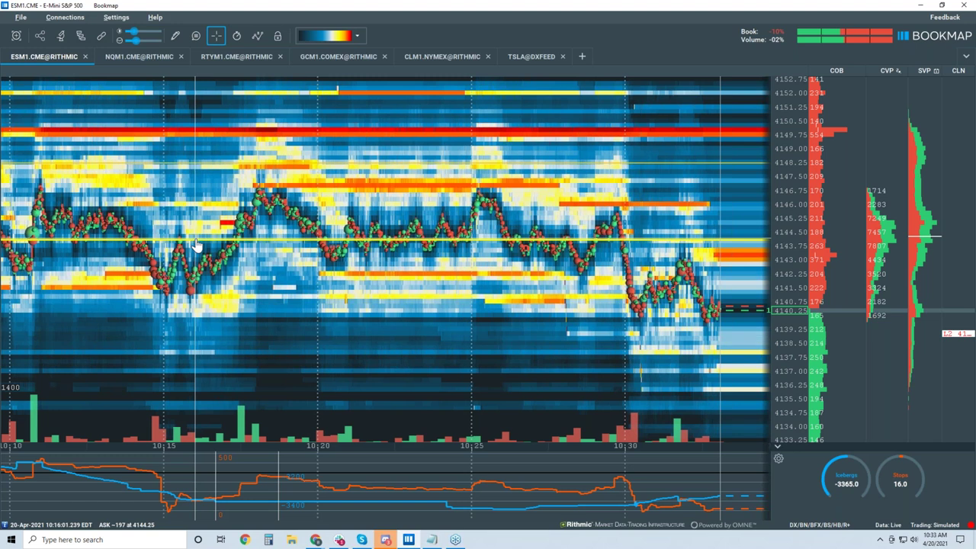
# Zoom the ES heatmap out, then back in to about 10:24–10:35.
pyautogui.scroll(-3, 195, 246)
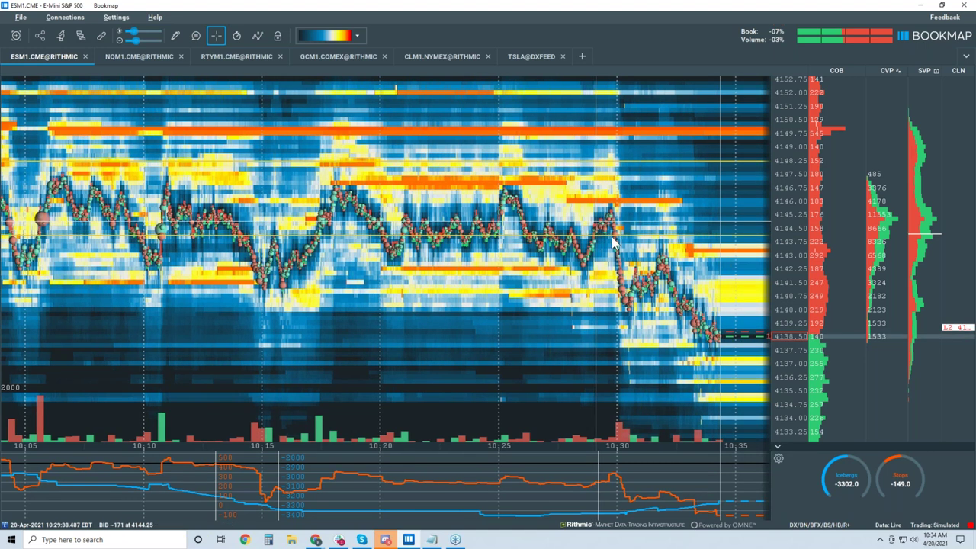
pyautogui.scroll(5, 395, 252)
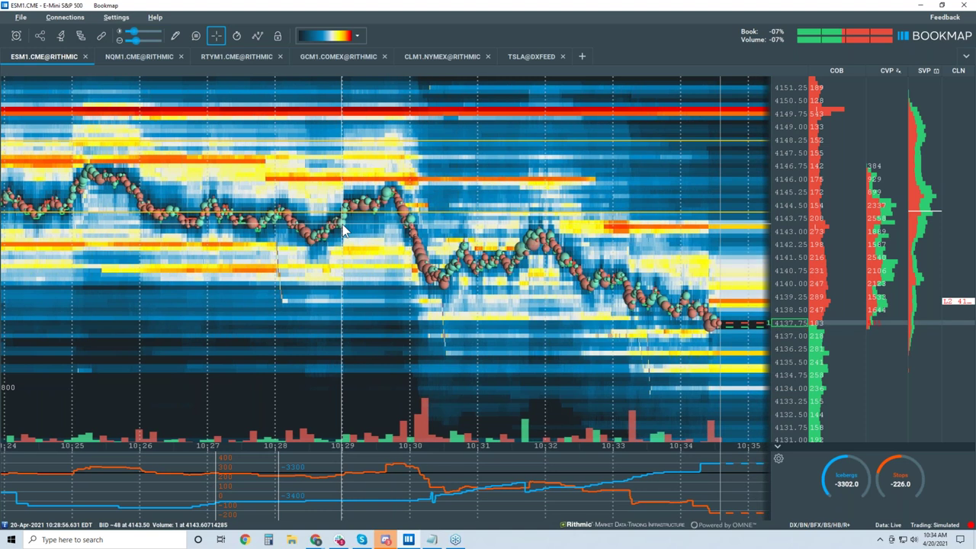
pyautogui.click(176, 37)
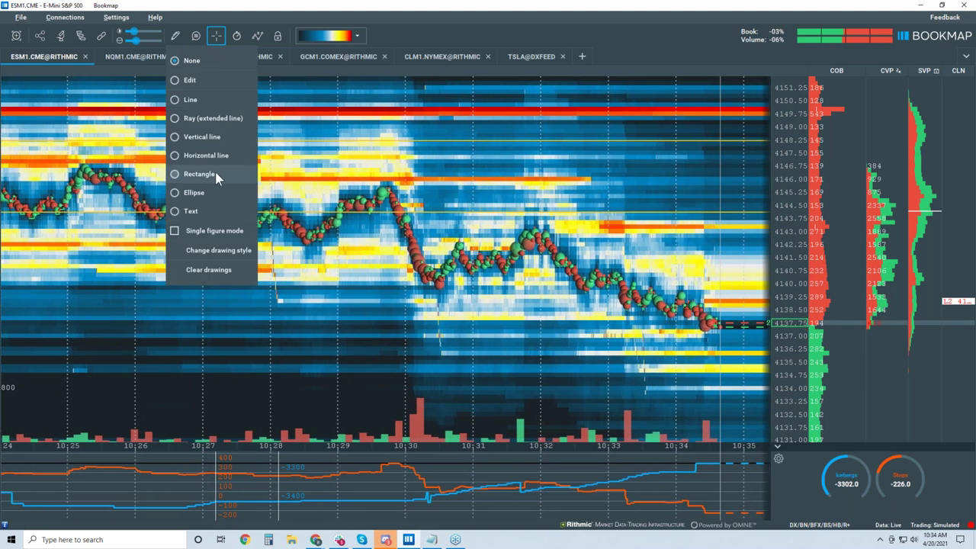
pyautogui.click(200, 99)
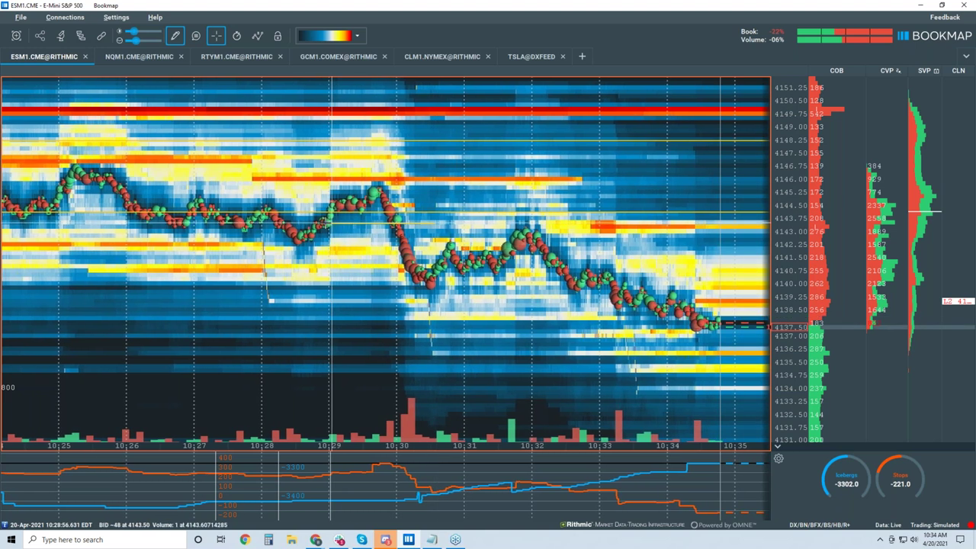
pyautogui.click(176, 38)
pyautogui.click(325, 231)
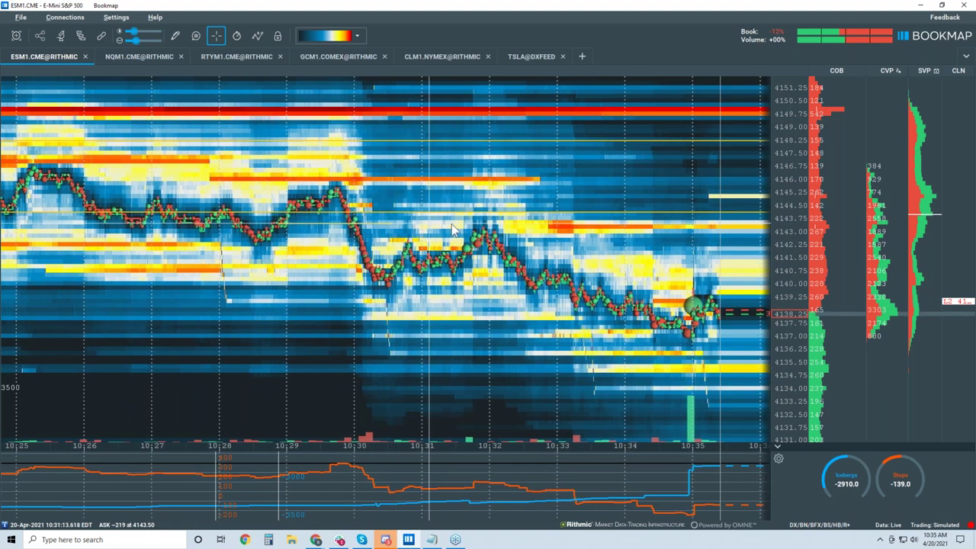
# Pick a drawing tool from the pencil menu and widen the view to about 10:24–10:36.
pyautogui.click(175, 35)
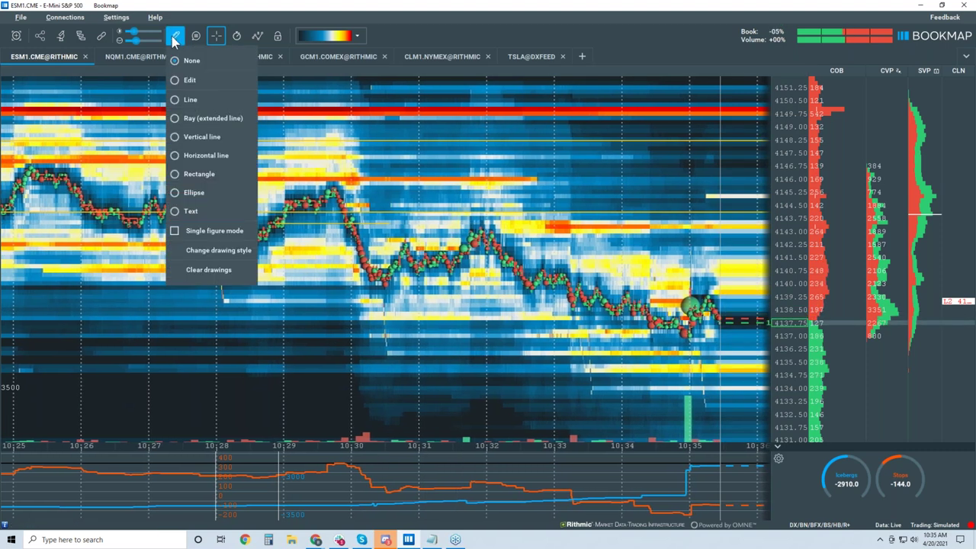
pyautogui.click(196, 100)
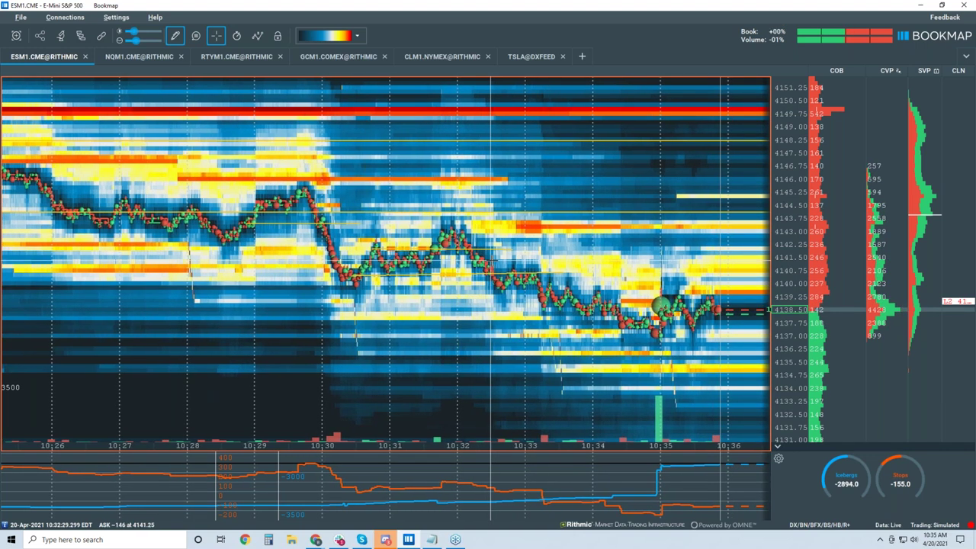
pyautogui.scroll(-2, 540, 297)
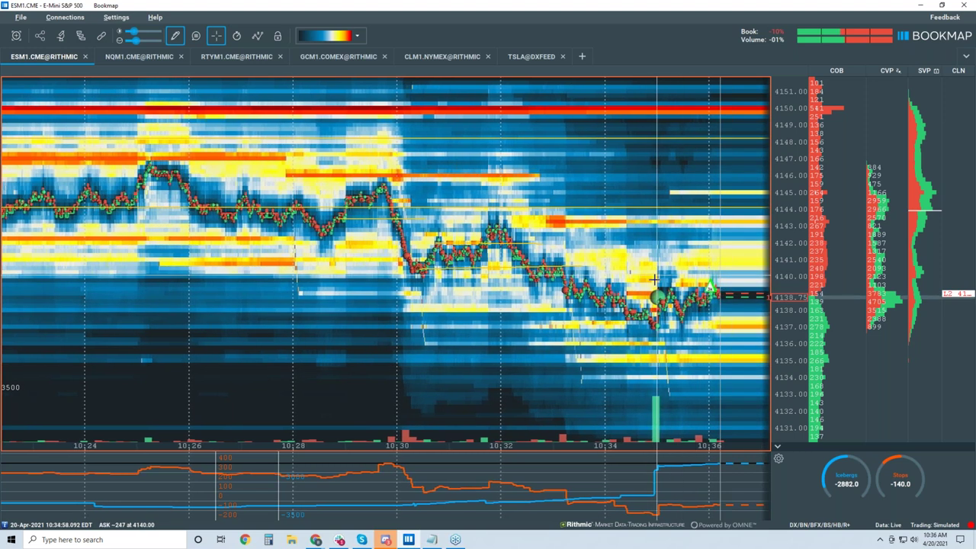
pyautogui.click(174, 36)
# Set the drawing tool to None to leave drawing mode.
pyautogui.click(190, 61)
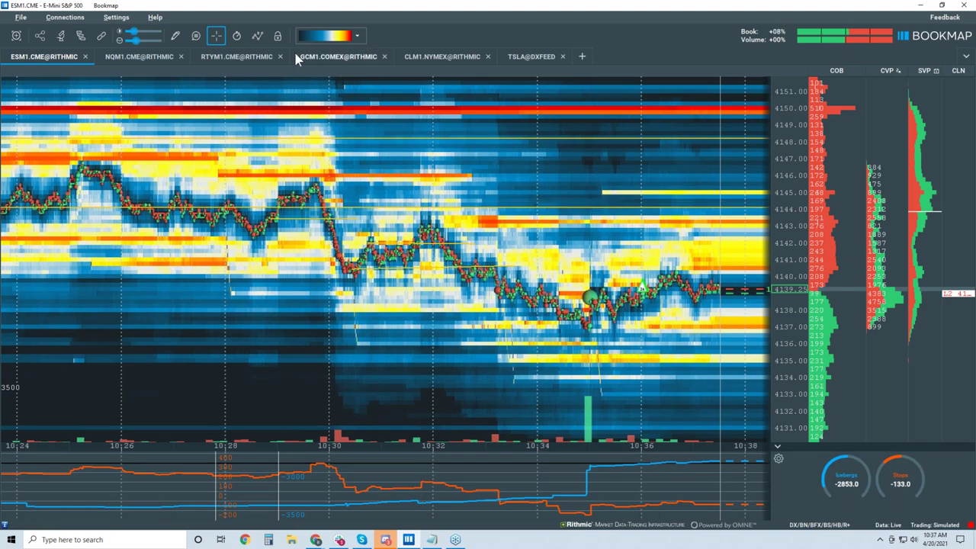
# Show the VWAP line and review its settings: white line, daily reset at 10:30:00 EDT.
pyautogui.click(257, 36)
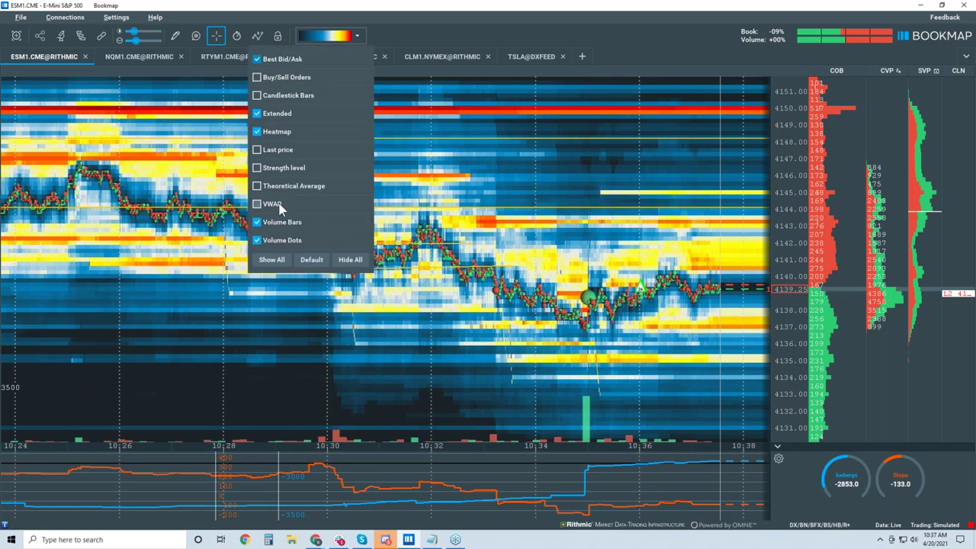
pyautogui.click(280, 206)
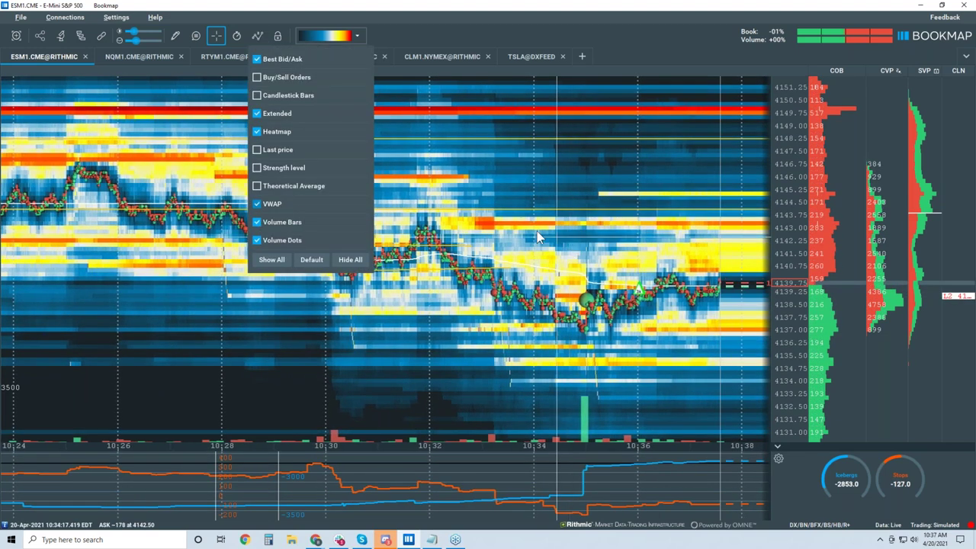
pyautogui.rightClick(481, 264)
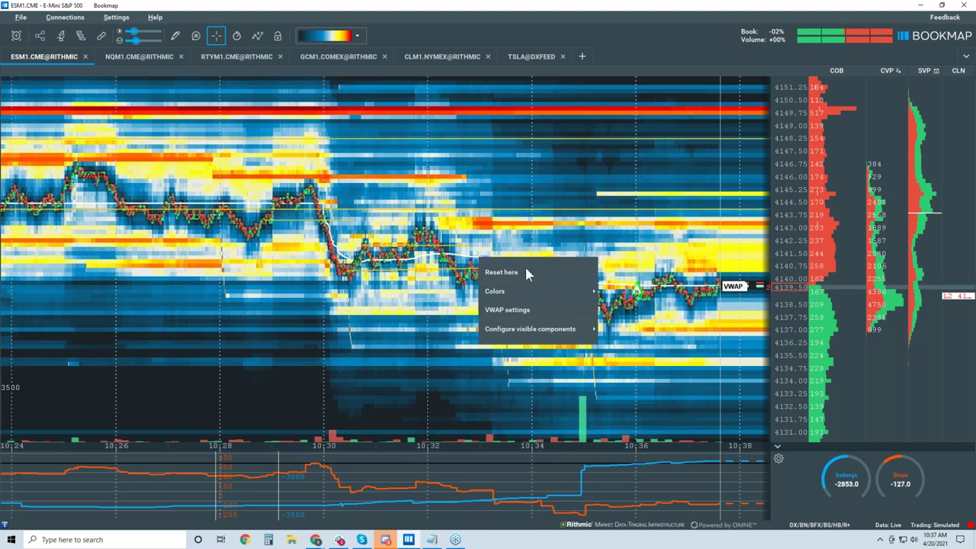
pyautogui.click(530, 310)
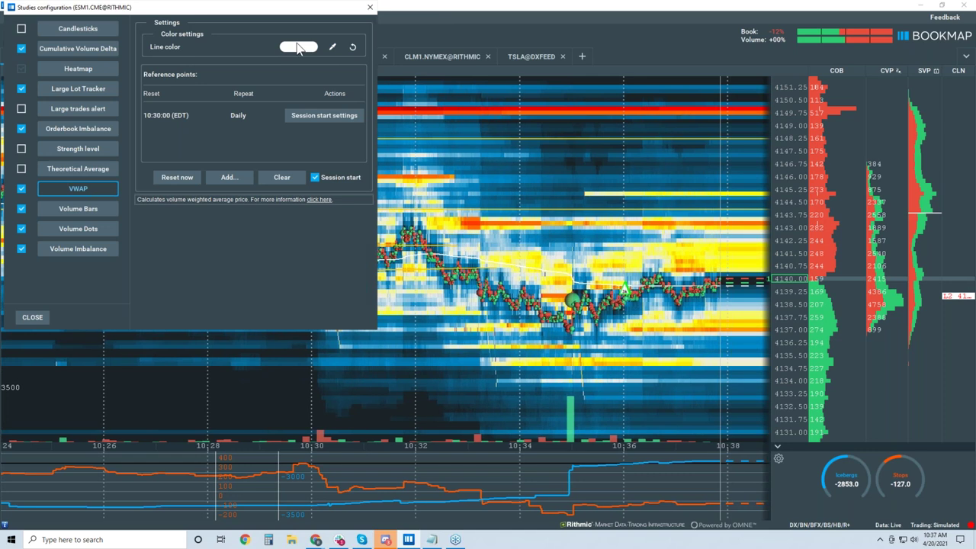
pyautogui.click(370, 6)
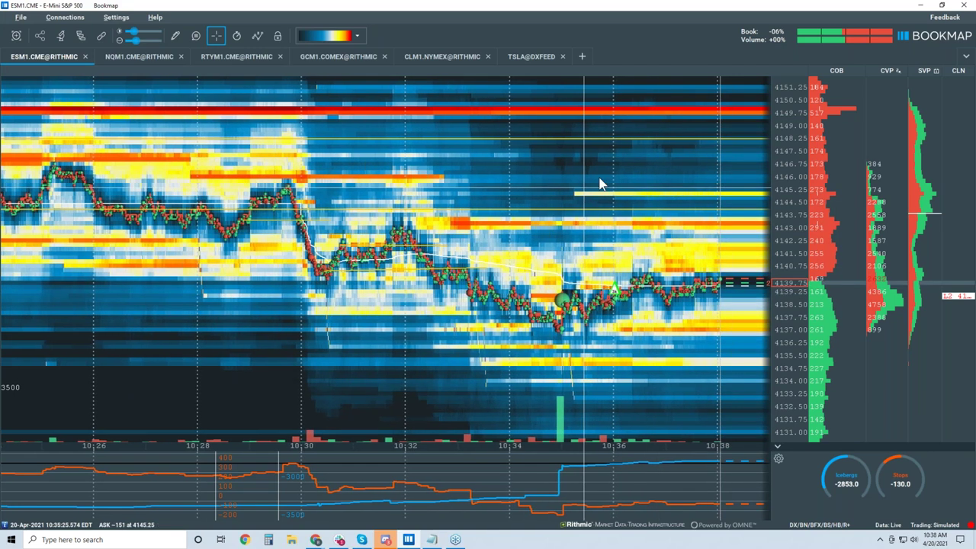
# Turn on the crosshair price/time read-out and zoom the heatmap to about 10:28–10:40.
pyautogui.click(215, 36)
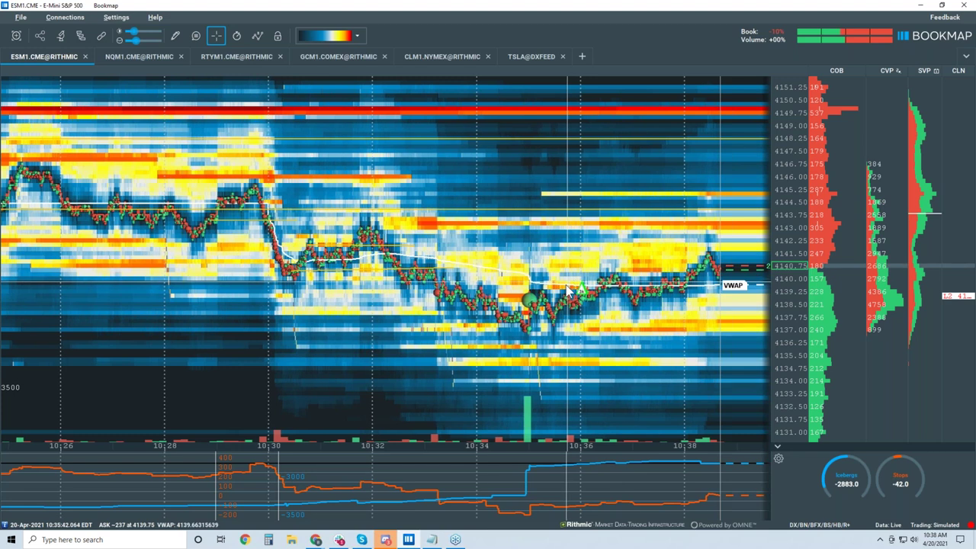
pyautogui.scroll(-5, 568, 290)
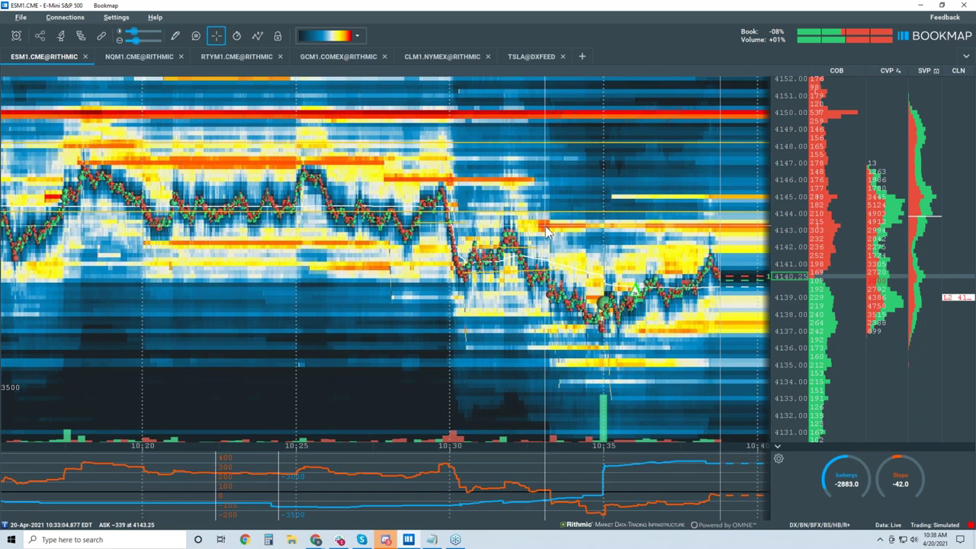
pyautogui.scroll(-3, 547, 231)
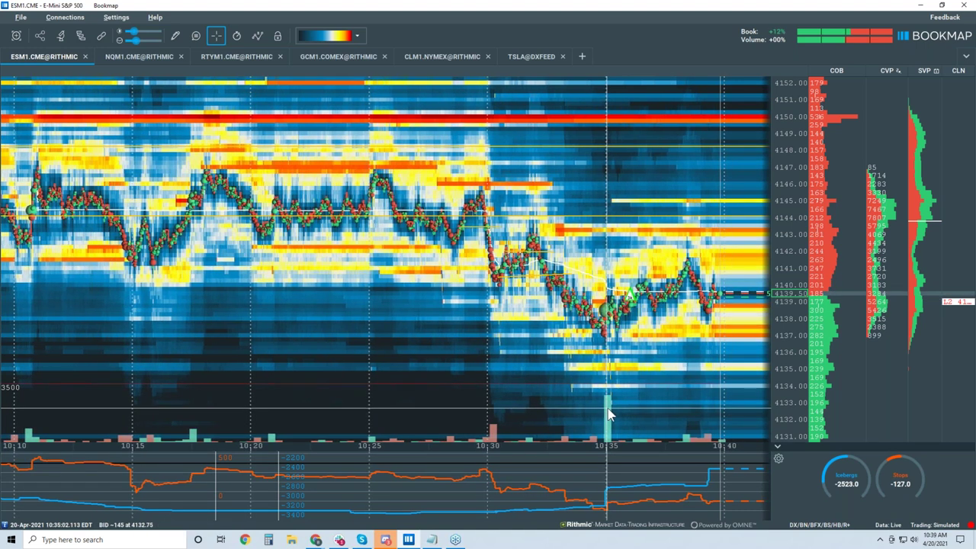
pyautogui.scroll(3, 619, 286)
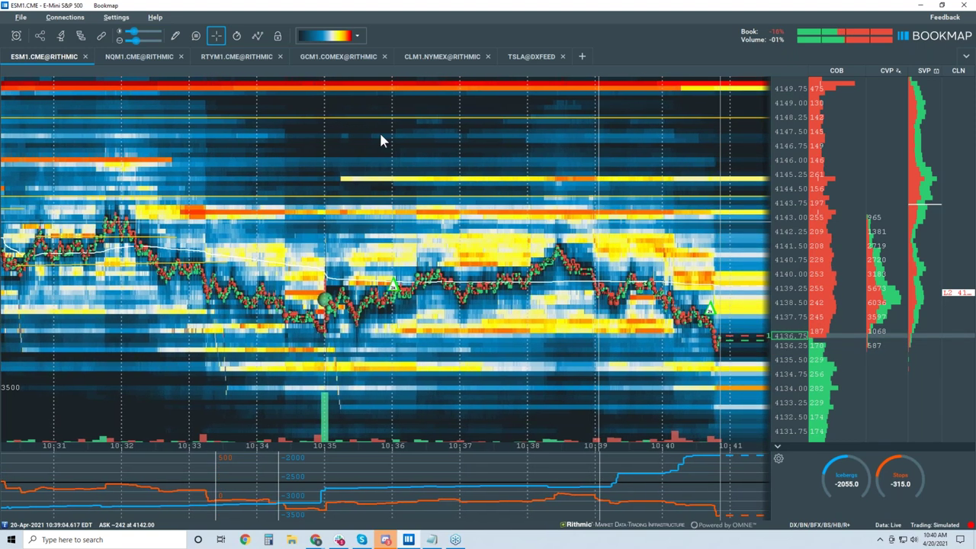
# Change the HIRO Delta's filter from 2,001 to 4,001 in the addons configuration.
pyautogui.click(80, 37)
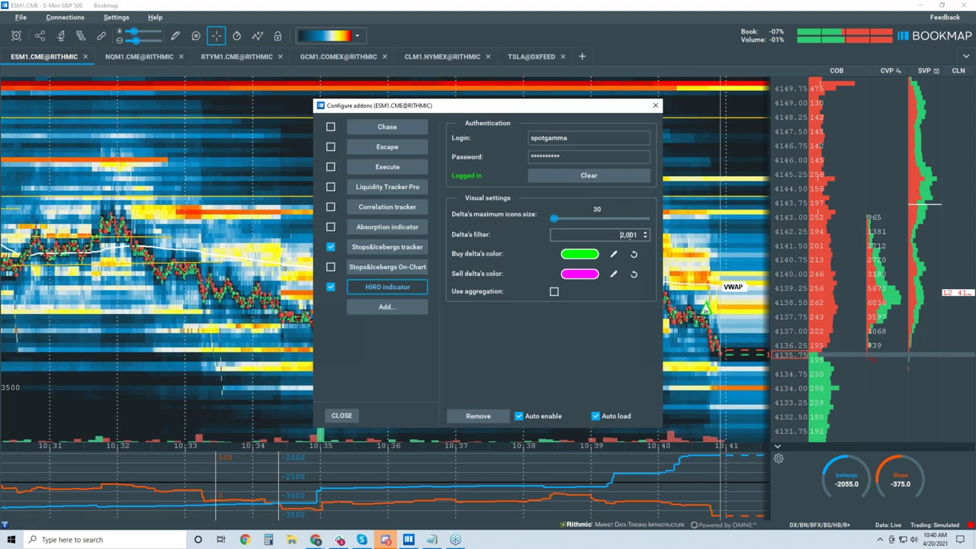
pyautogui.doubleClick(628, 234)
pyautogui.write('4,0')
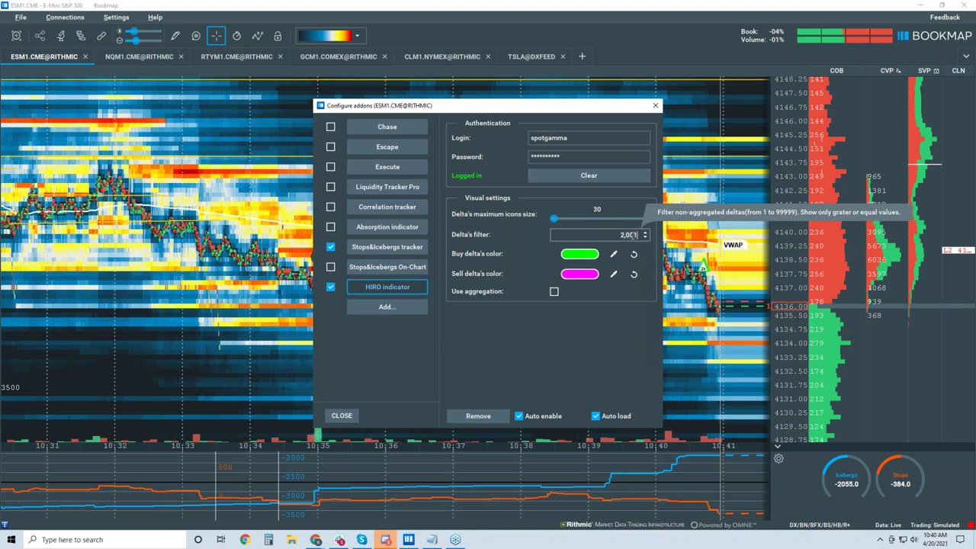
pyautogui.write('01')
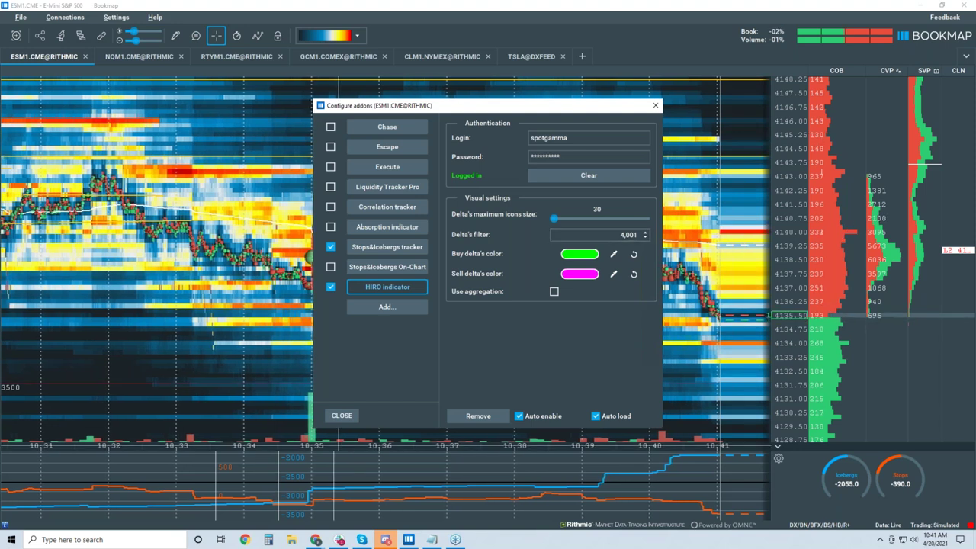
pyautogui.click(342, 415)
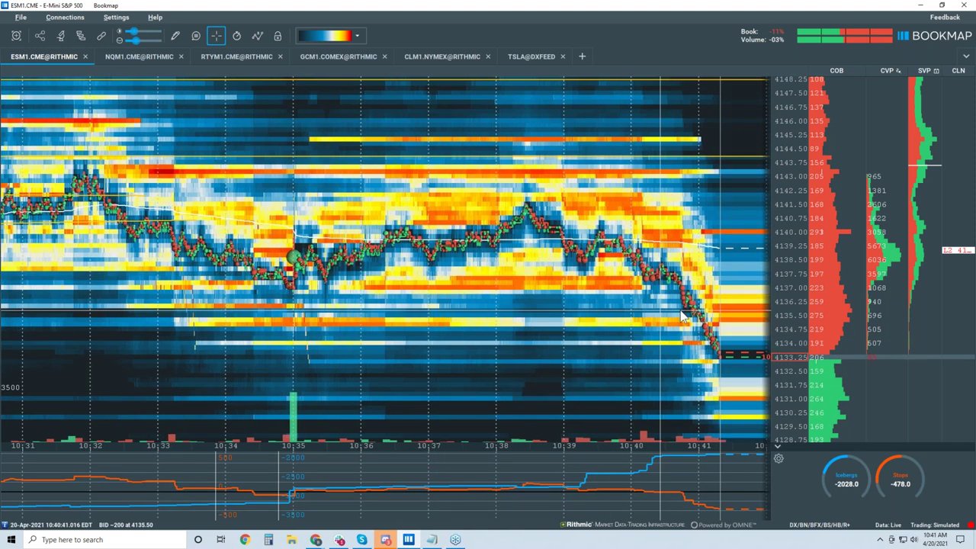
# Zoom the heatmap's time axis out to span roughly 10:05–10:40.
pyautogui.scroll(-1, 713, 350)
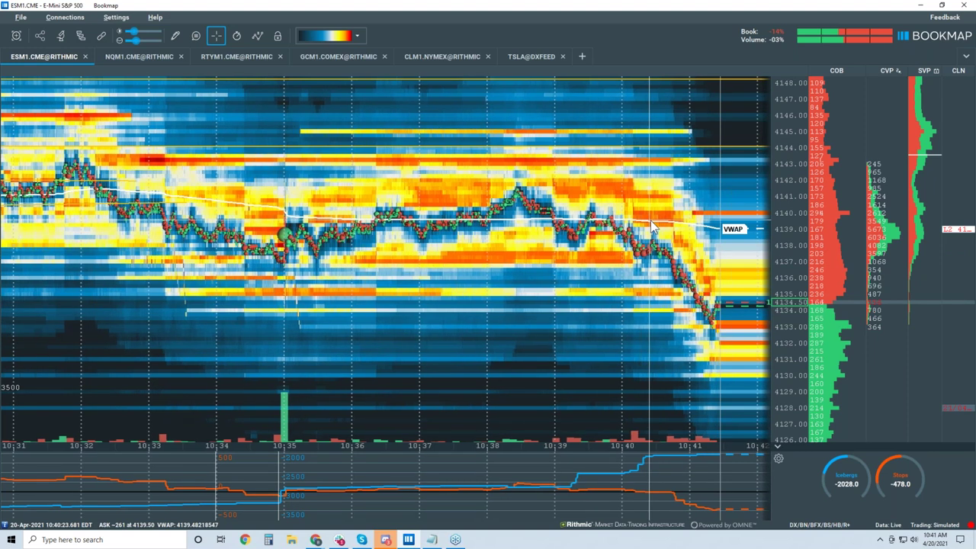
pyautogui.scroll(-3, 653, 227)
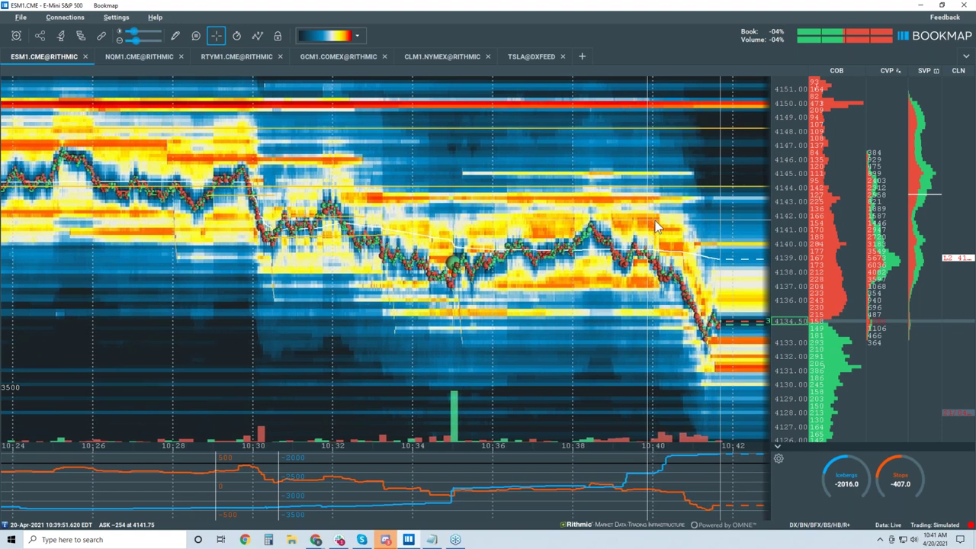
pyautogui.scroll(-3, 655, 221)
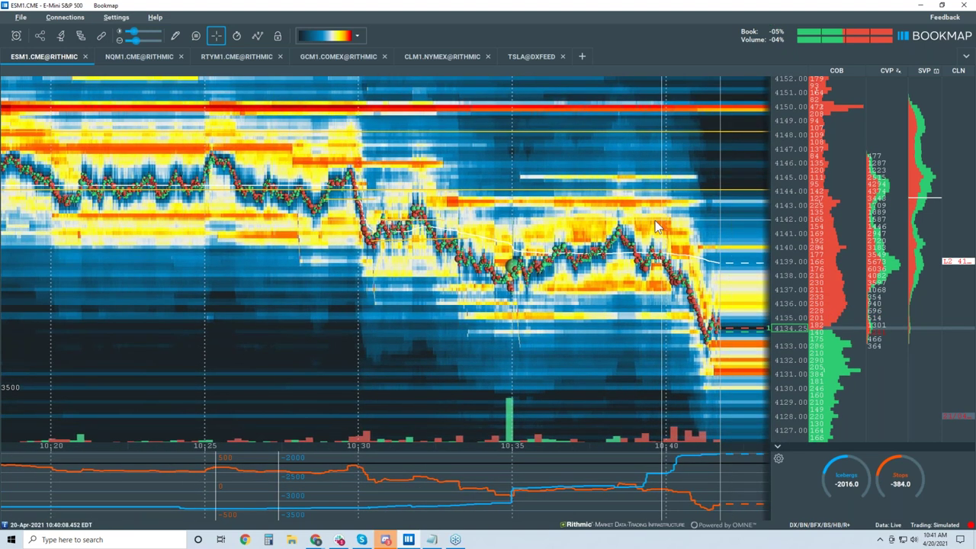
pyautogui.scroll(-3, 544, 228)
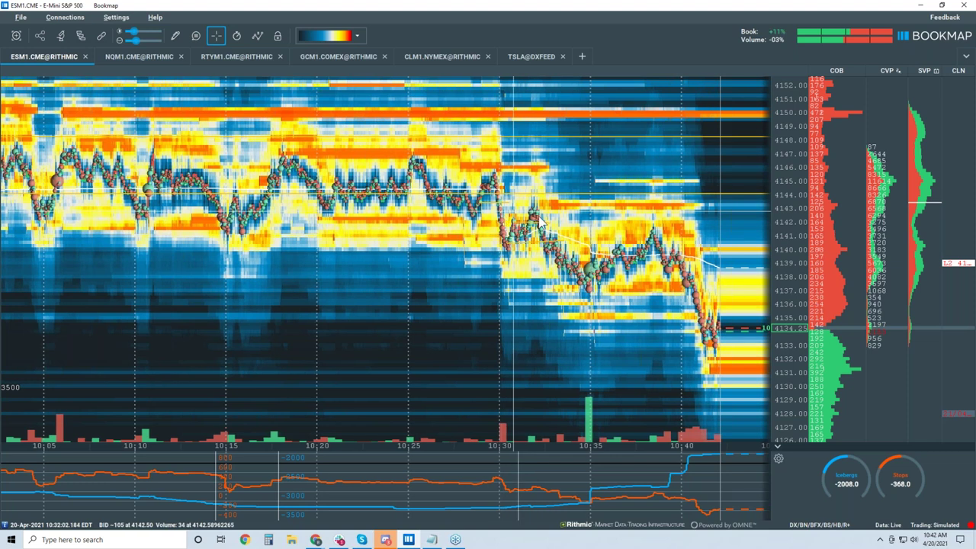
pyautogui.scroll(3, 544, 220)
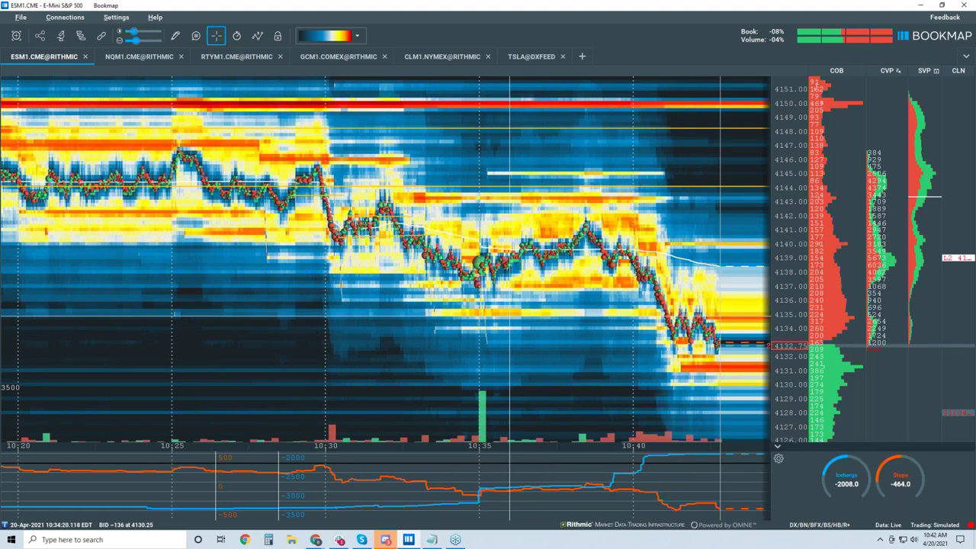
# Show the Chrome taskbar previews and bring the browser window forward.
pyautogui.click(316, 539)
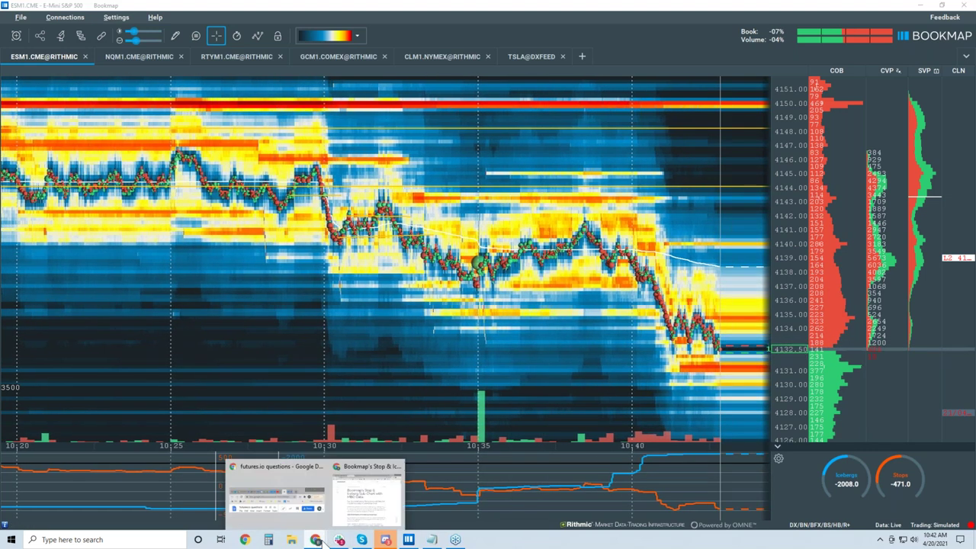
pyautogui.click(368, 500)
# Zoom the Investing.com hourly S&P 500 futures chart to Apr 16–20, then return to Bookmap.
pyautogui.click(511, 28)
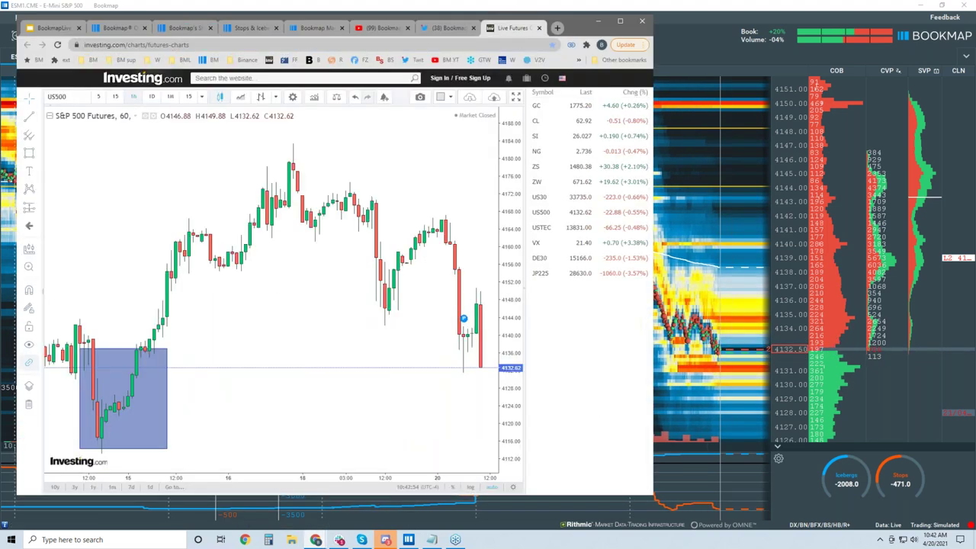
pyautogui.scroll(-2, 460, 212)
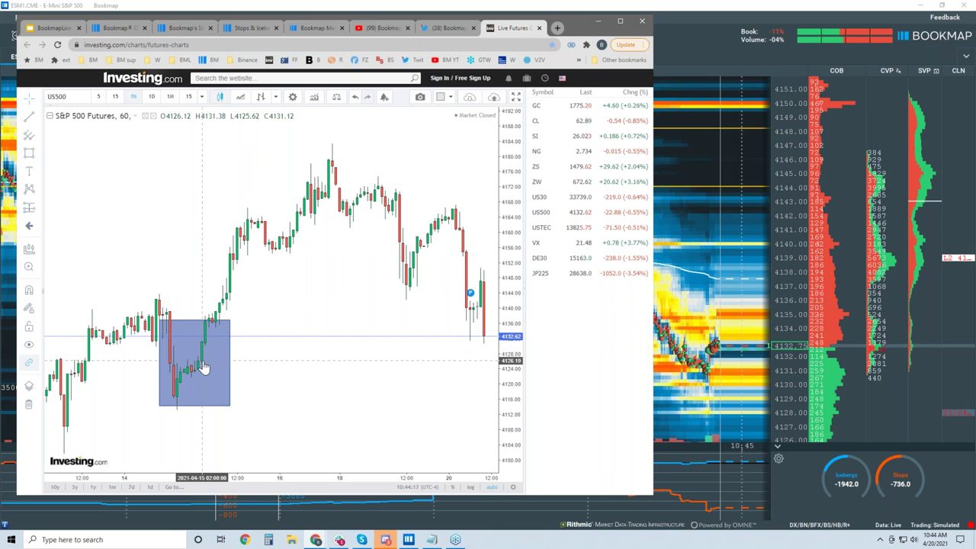
pyautogui.click(203, 368)
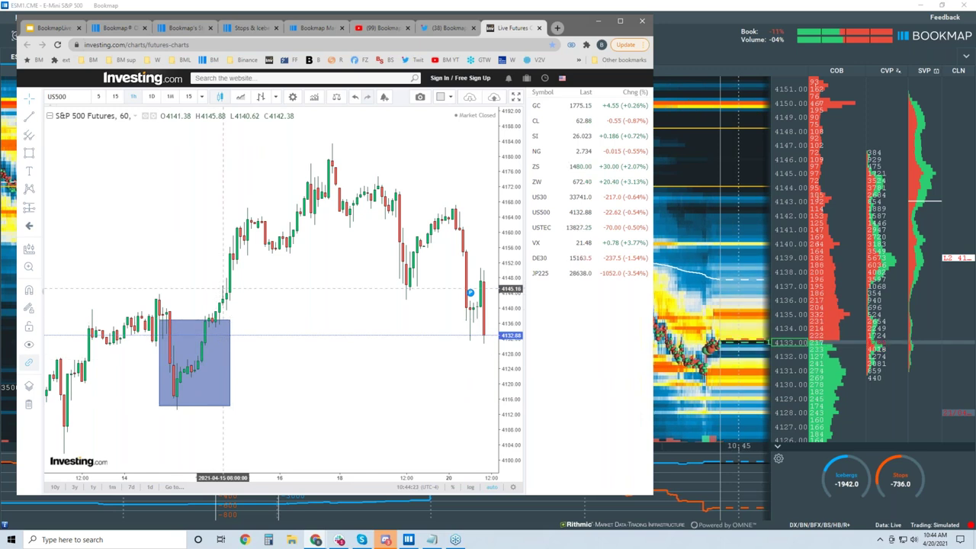
pyautogui.click(380, 366)
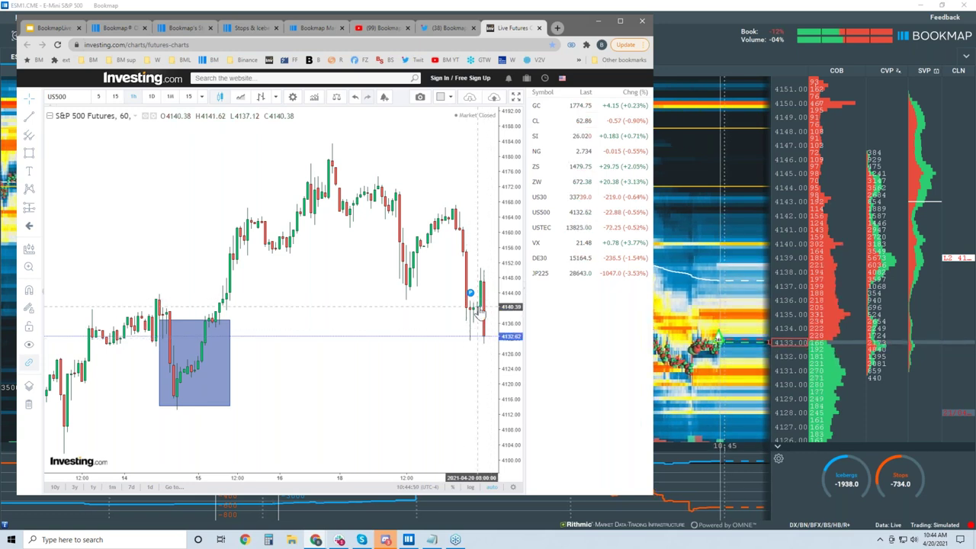
pyautogui.scroll(3, 479, 307)
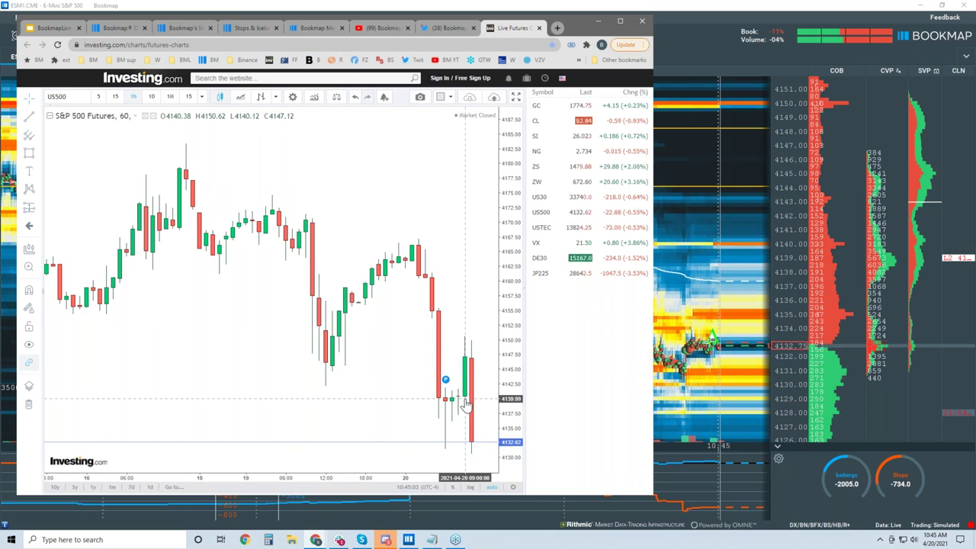
pyautogui.click(798, 251)
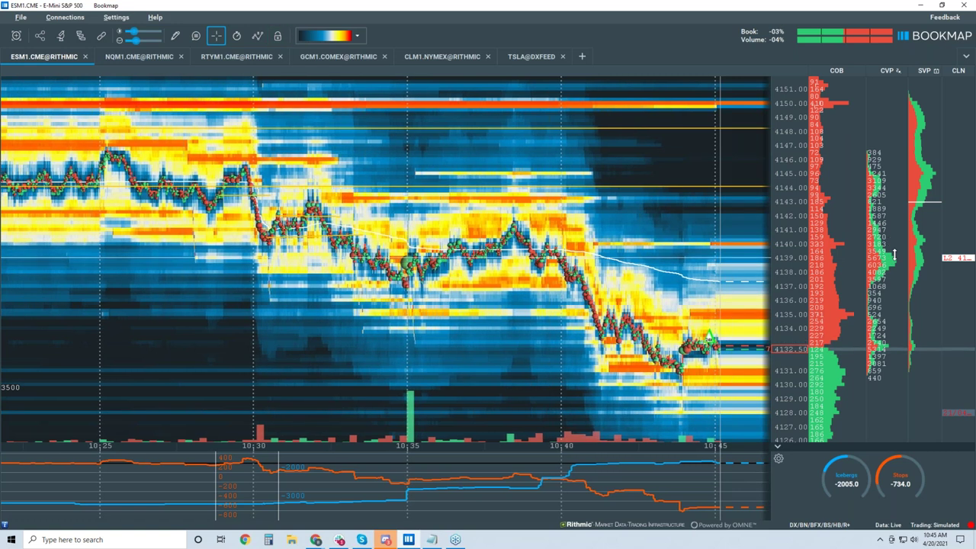
# Check the session volume profile settings, then stretch the price scale to about 4117–4155.
pyautogui.rightClick(932, 118)
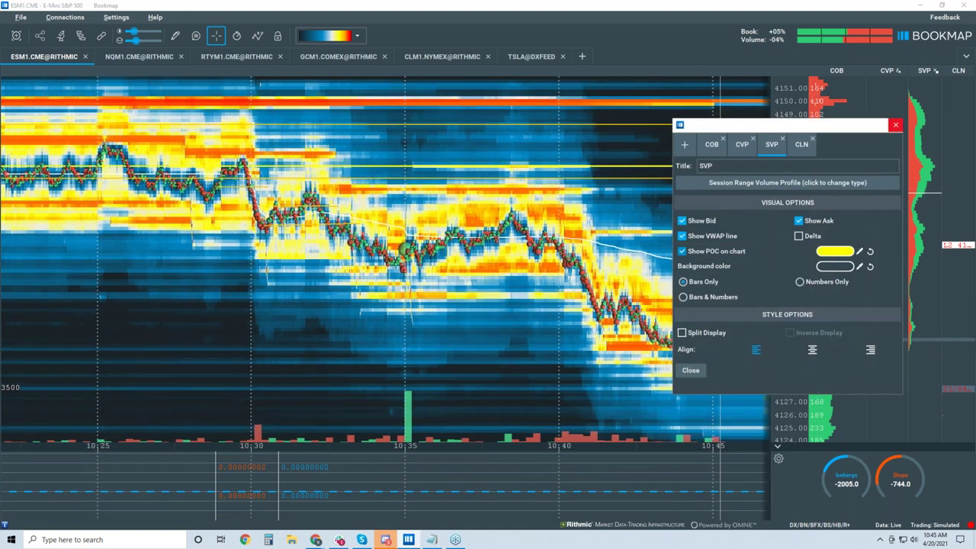
pyautogui.click(895, 125)
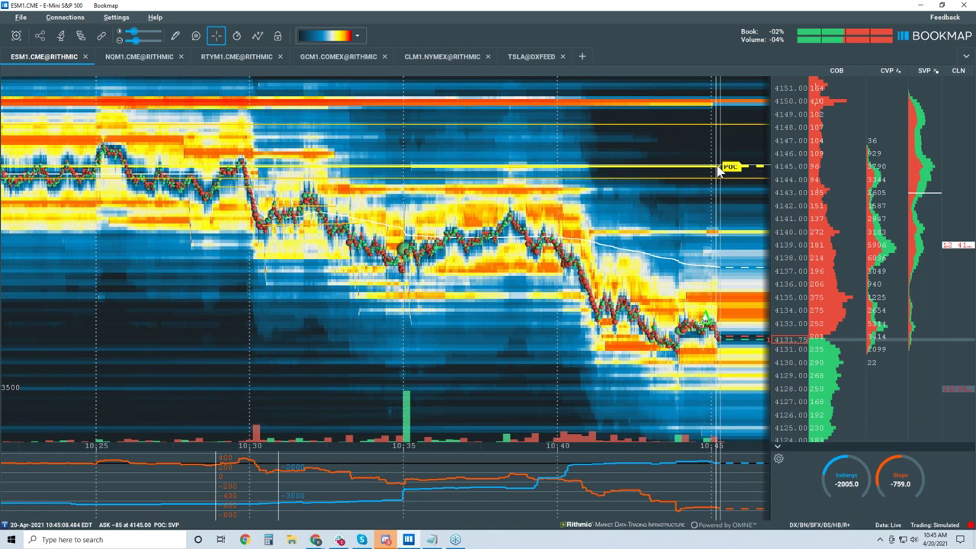
pyautogui.moveTo(792, 141); pyautogui.dragTo(792, 206)
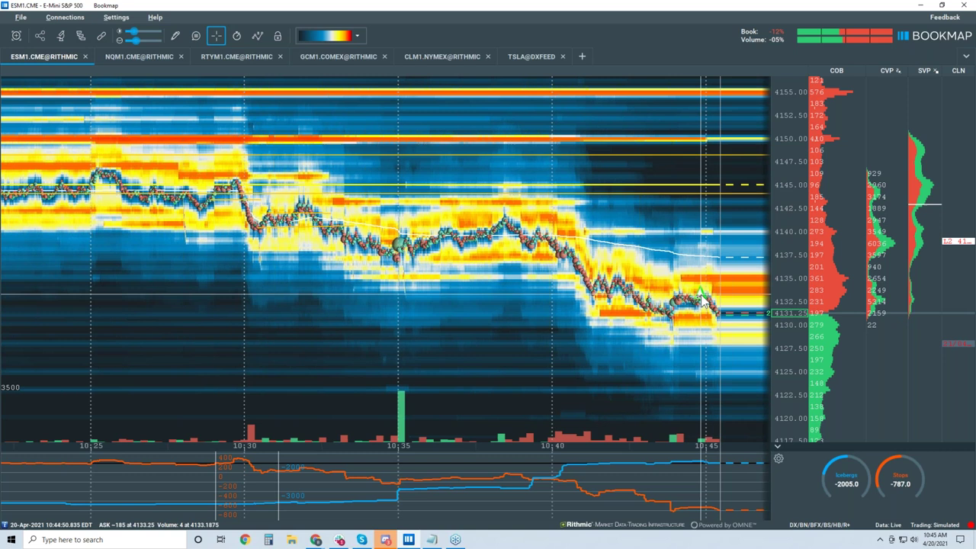
# Enter 10,010 as the HIRO indicator's Delta filter in Configure addons and close it.
pyautogui.click(80, 35)
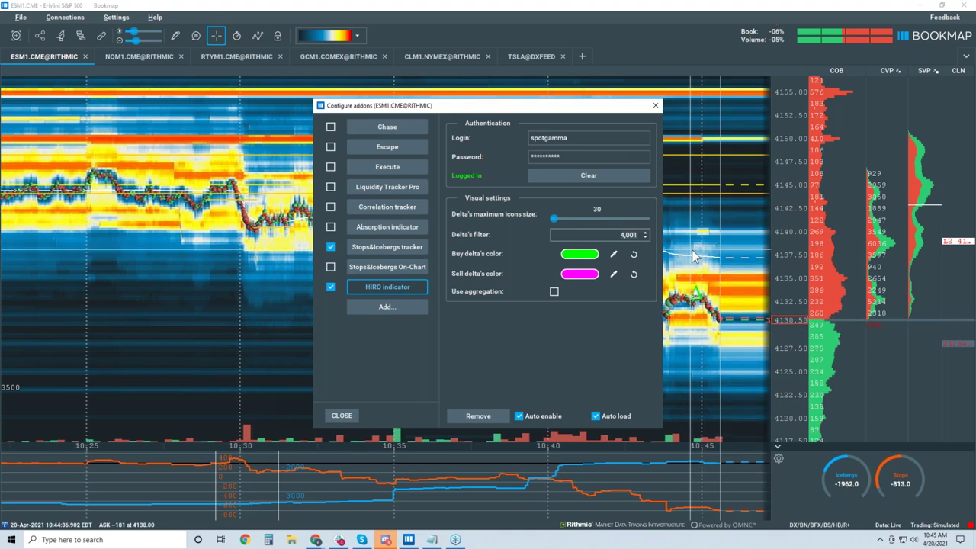
pyautogui.write('10,010')
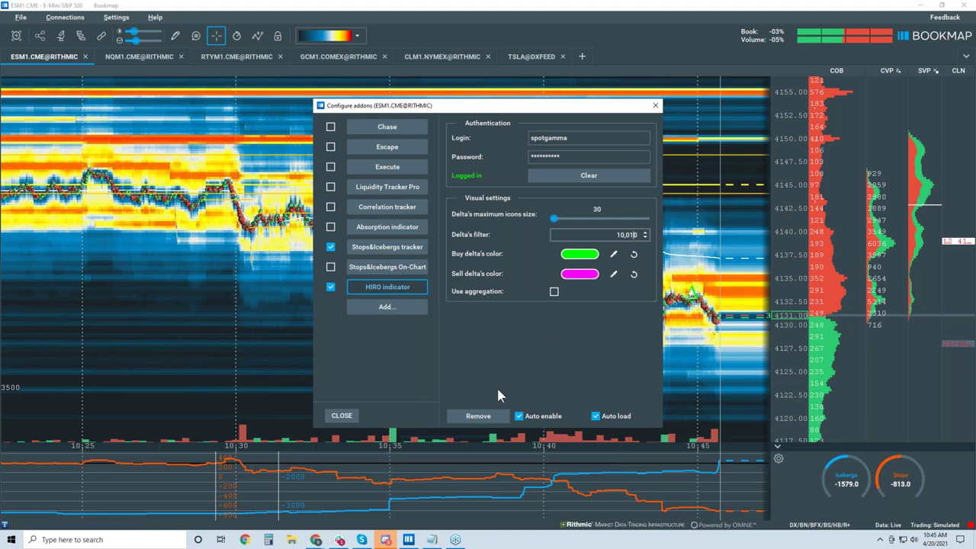
pyautogui.click(335, 418)
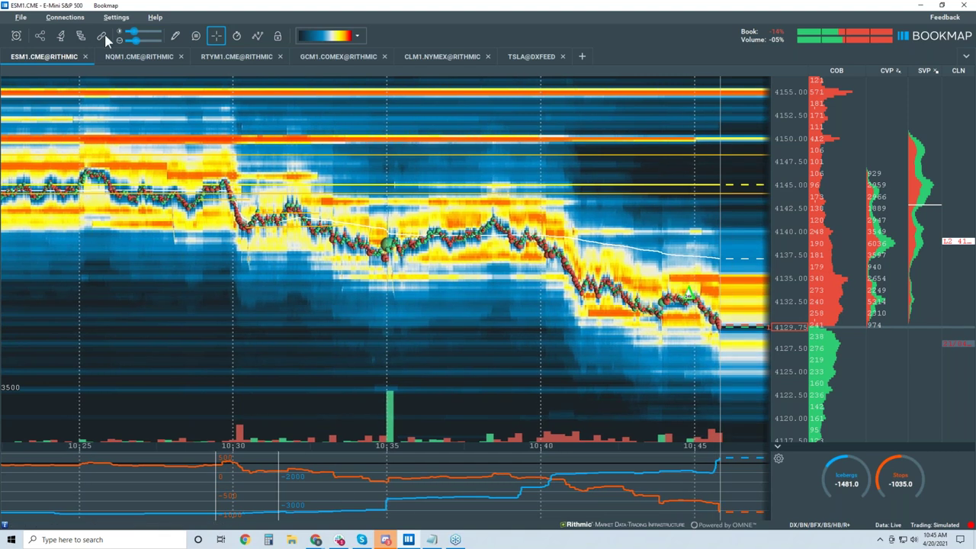
# Reopen Configure addons, raise the HIRO Delta filter to 19,999, and return to the chart.
pyautogui.click(80, 36)
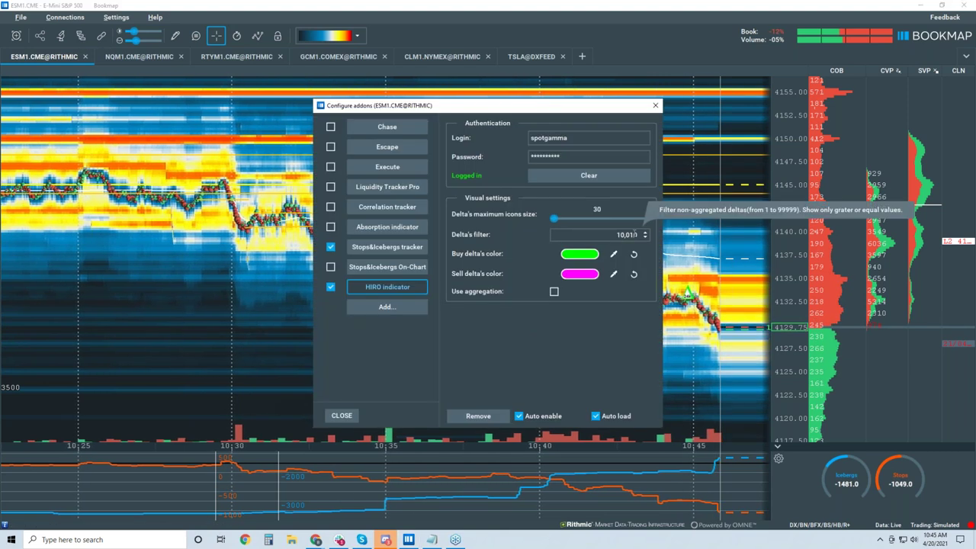
pyautogui.press('BackSpace')
pyautogui.press('BackSpace')
pyautogui.press('BackSpace')
pyautogui.press('BackSpace')
pyautogui.press('BackSpace')
pyautogui.press('BackSpace')
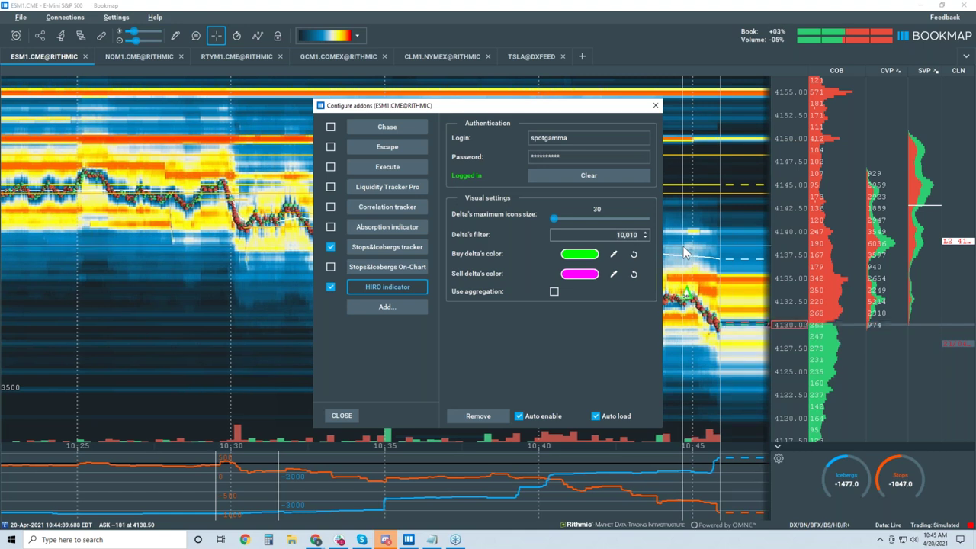
pyautogui.write('10,0000')
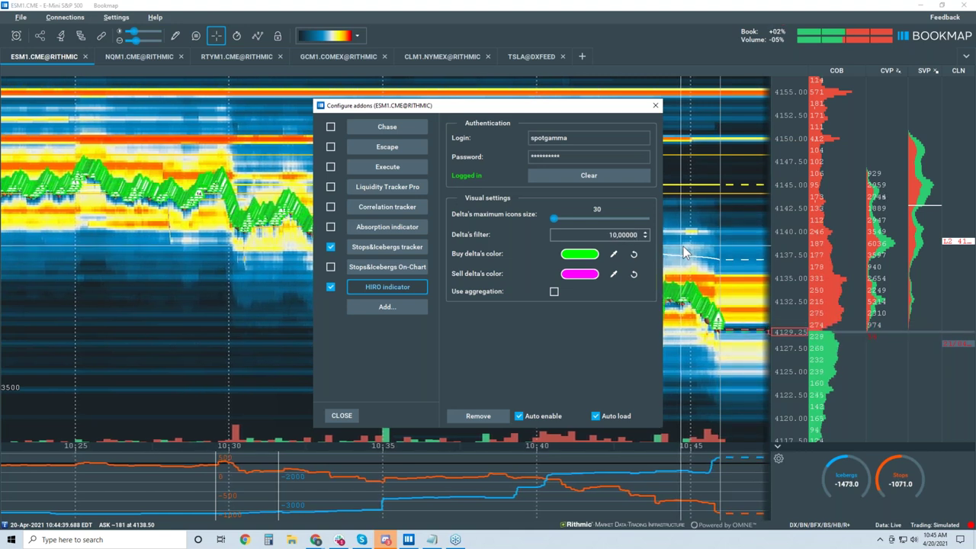
pyautogui.press('BackSpace')
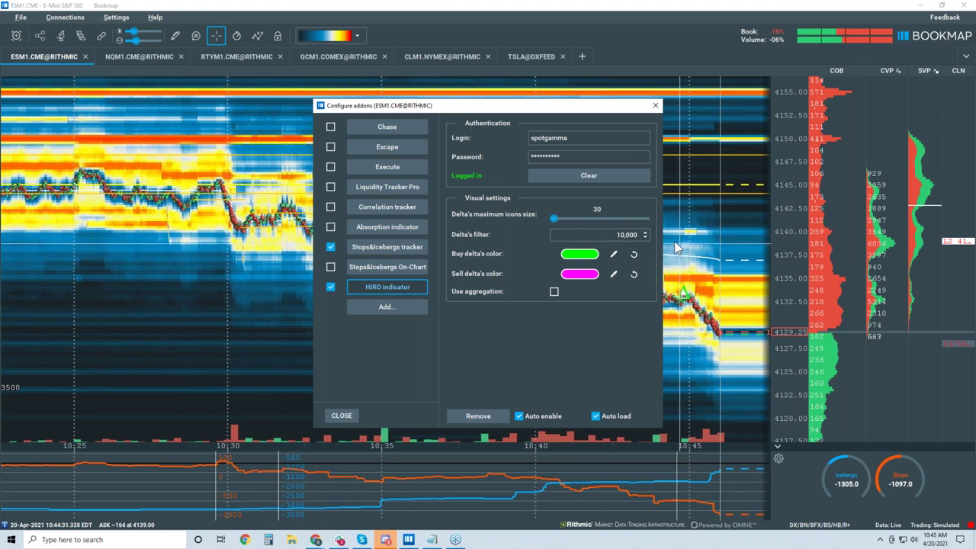
pyautogui.scroll(3, 641, 234)
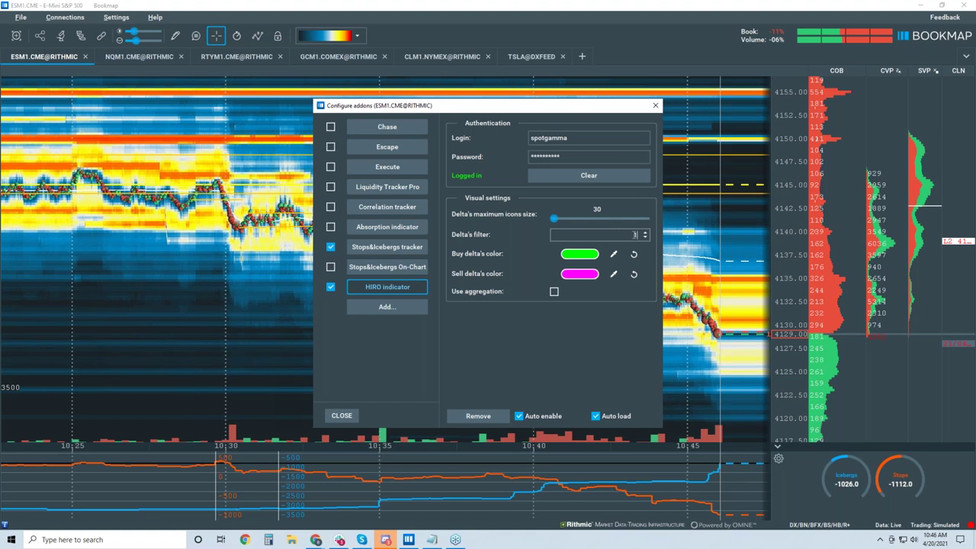
pyautogui.write('19,999')
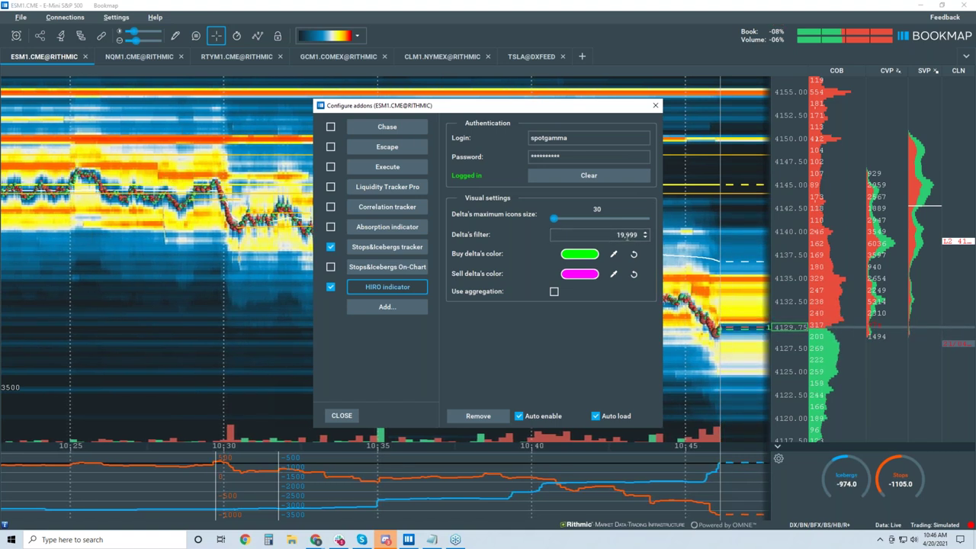
pyautogui.click(345, 415)
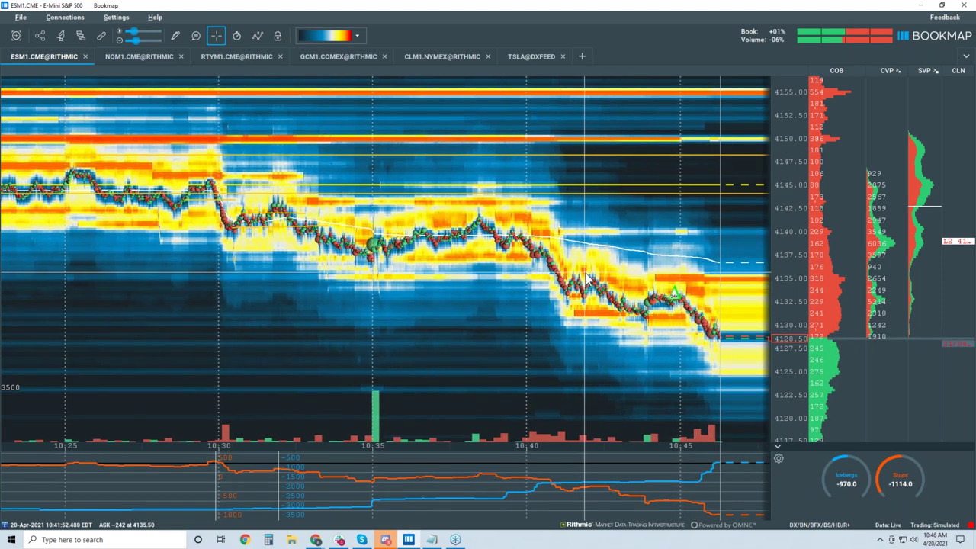
pyautogui.click(101, 35)
# Tick Use aggregation for the HIRO delta icons in Configure addons and close the dialog.
pyautogui.click(81, 36)
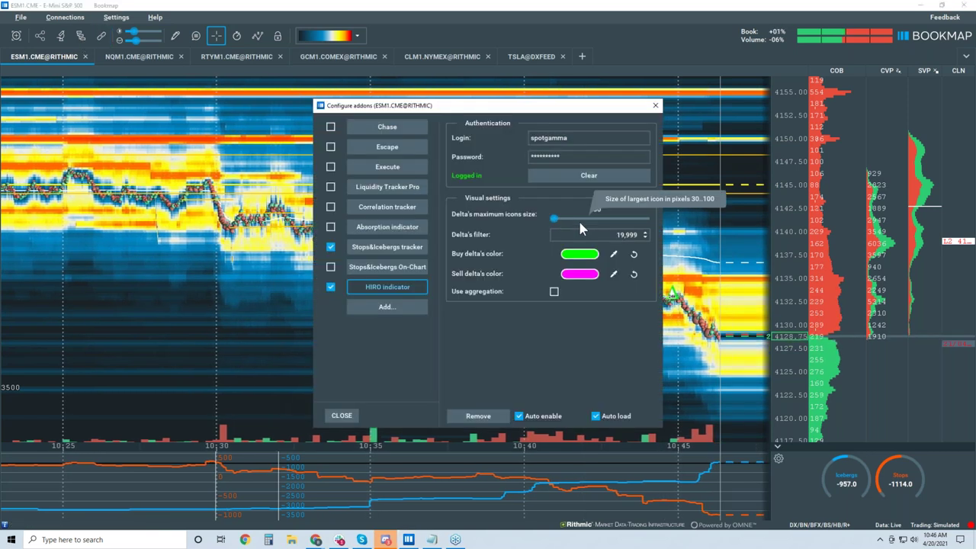
pyautogui.click(554, 291)
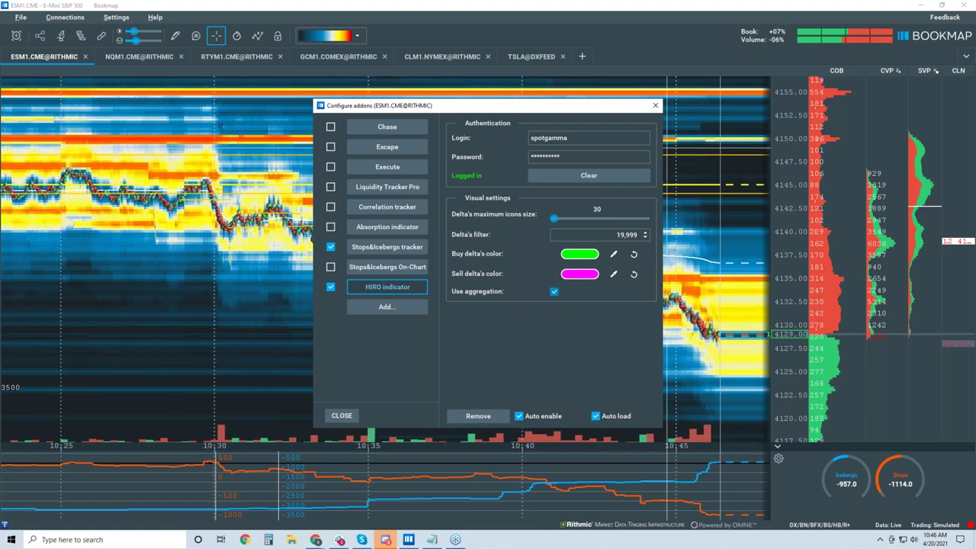
pyautogui.click(656, 106)
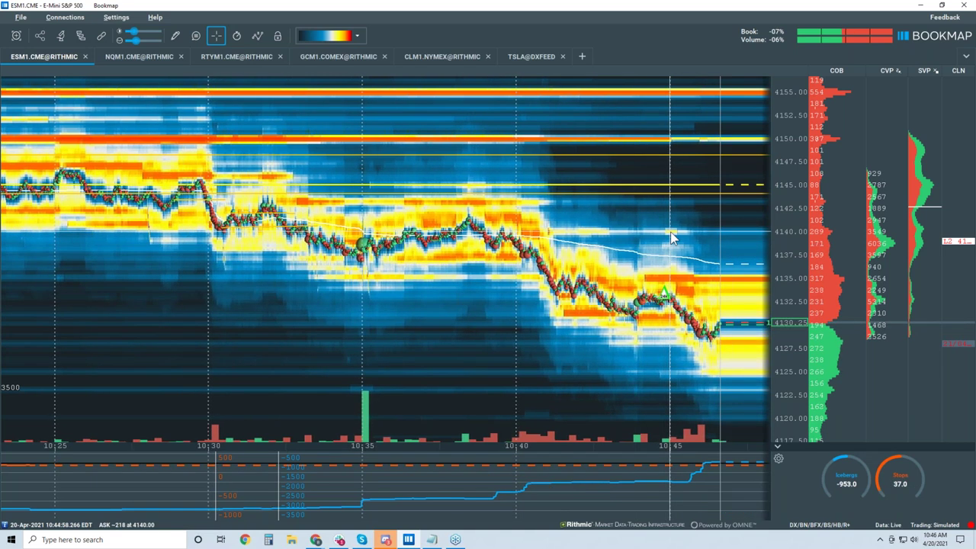
# Zoom the time axis out to 10:00 and compare with the Investing.com S&P 500 futures chart.
pyautogui.scroll(-4, 671, 238)
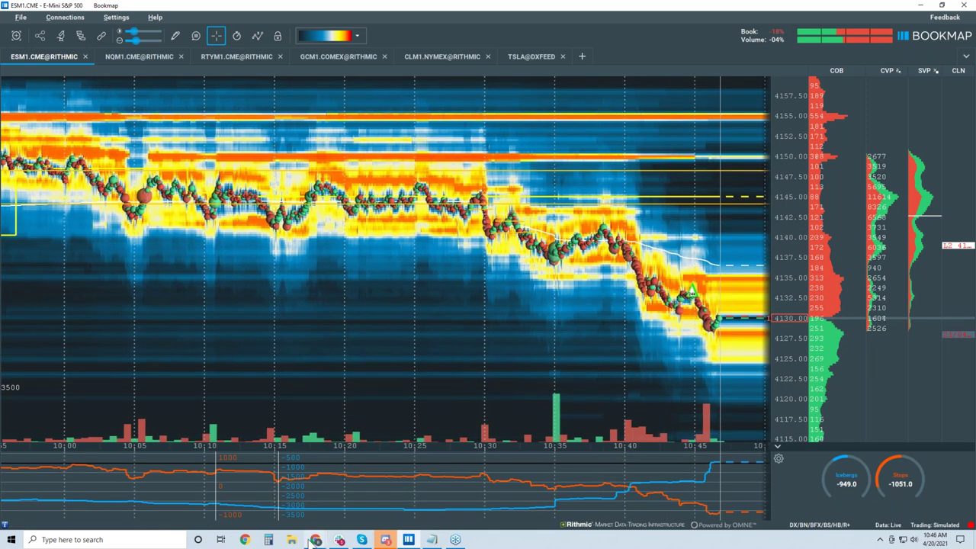
pyautogui.click(319, 542)
pyautogui.click(388, 511)
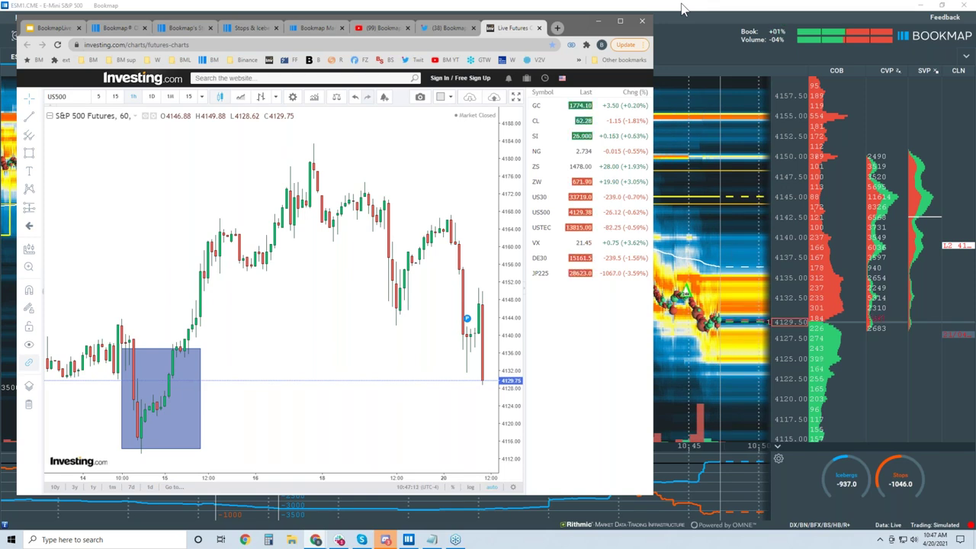
pyautogui.click(682, 9)
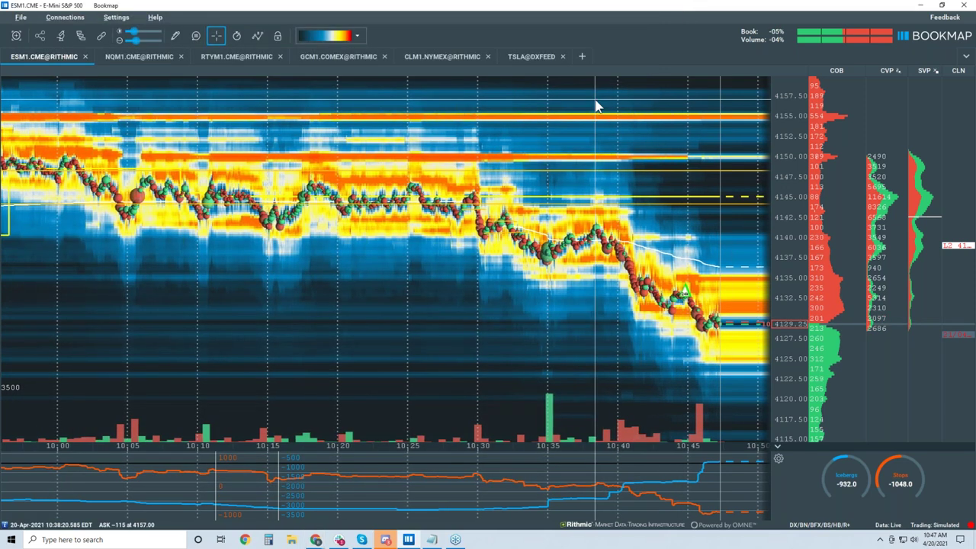
# Draw a Ray (extended line) from an earlier high, angled downward to the chart's right edge.
pyautogui.click(175, 35)
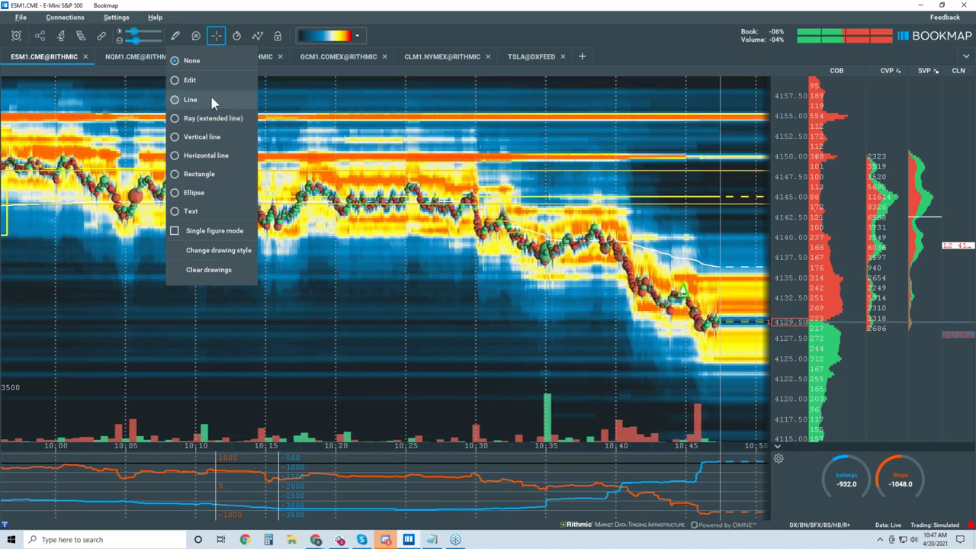
pyautogui.click(216, 118)
pyautogui.click(458, 188)
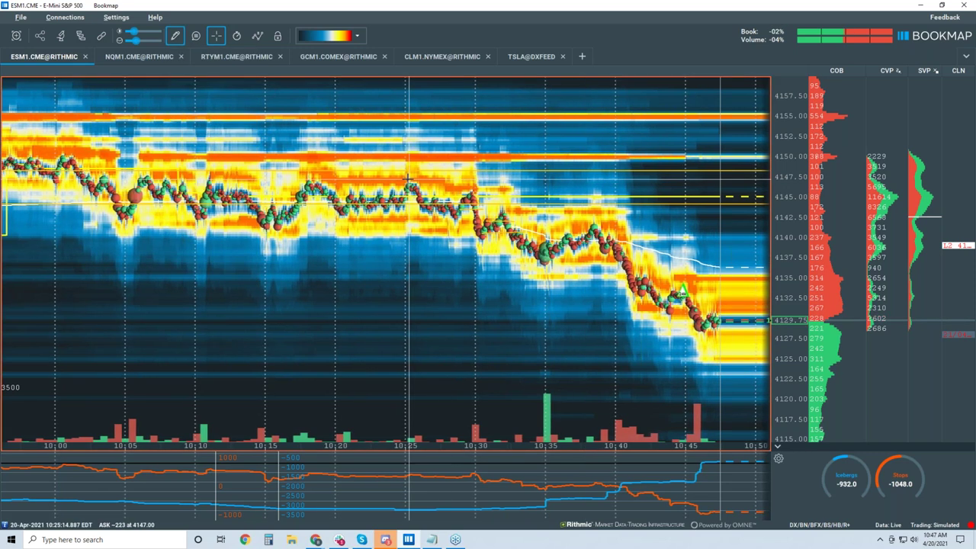
pyautogui.click(612, 231)
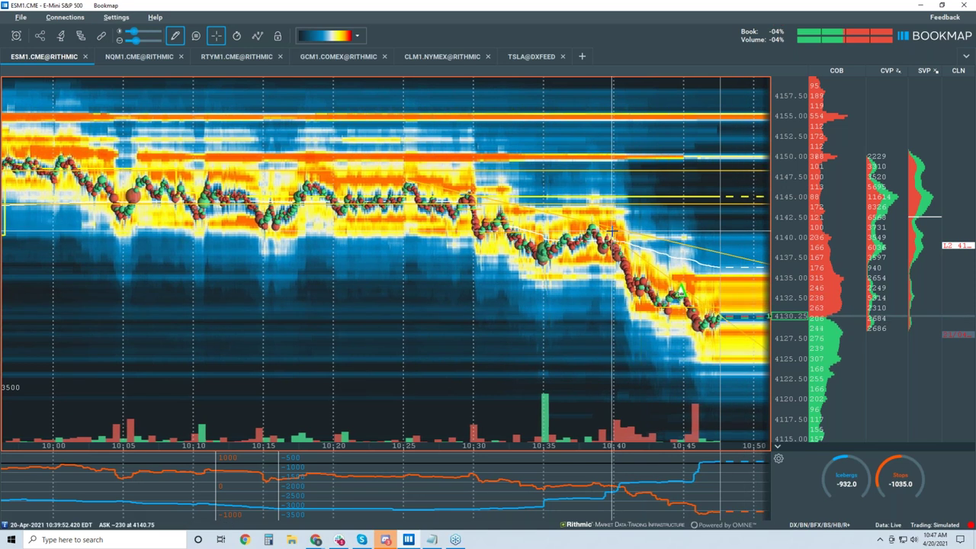
pyautogui.scroll(5, 612, 235)
pyautogui.scroll(-3, 616, 245)
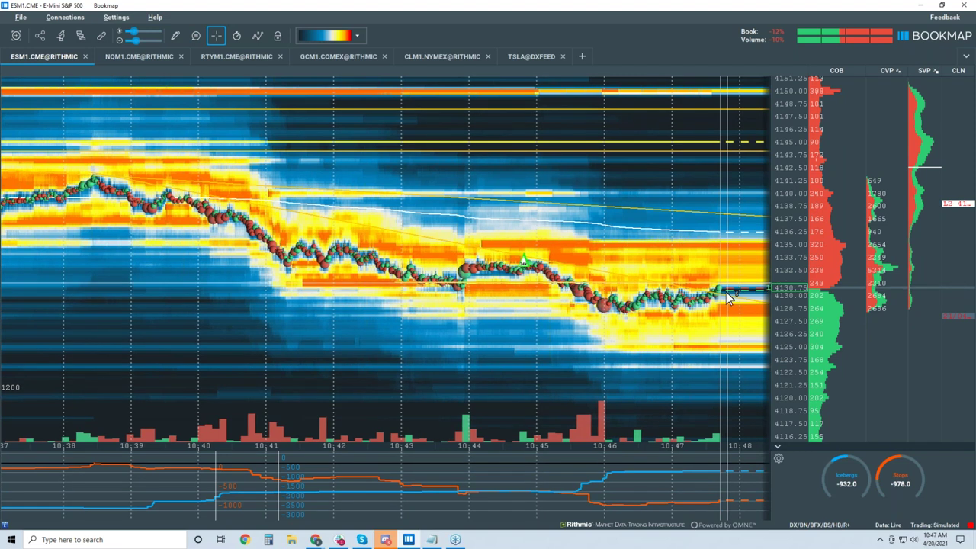
# Zoom the price axis in so the 4130 area from 10:39 to 10:50 fills the view.
pyautogui.scroll(2, 789, 266)
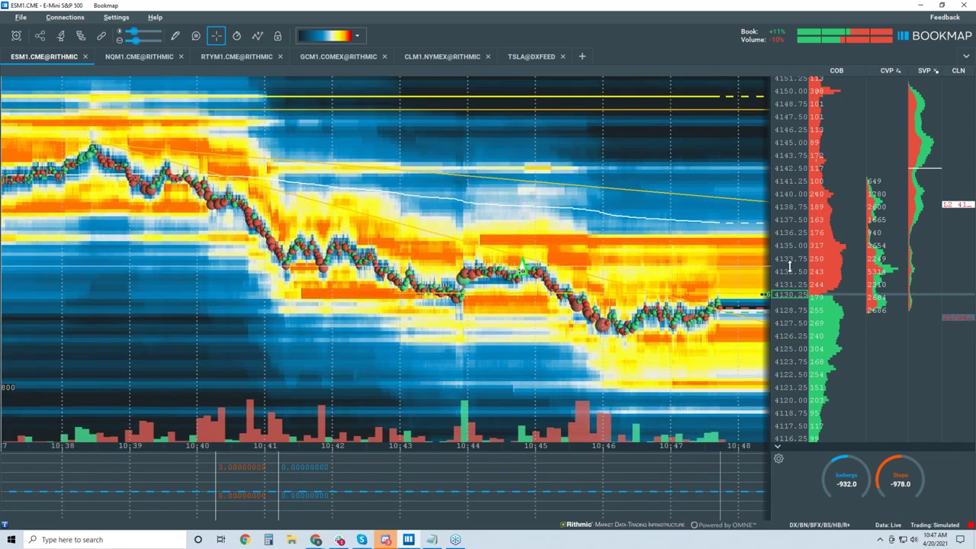
pyautogui.scroll(2, 789, 266)
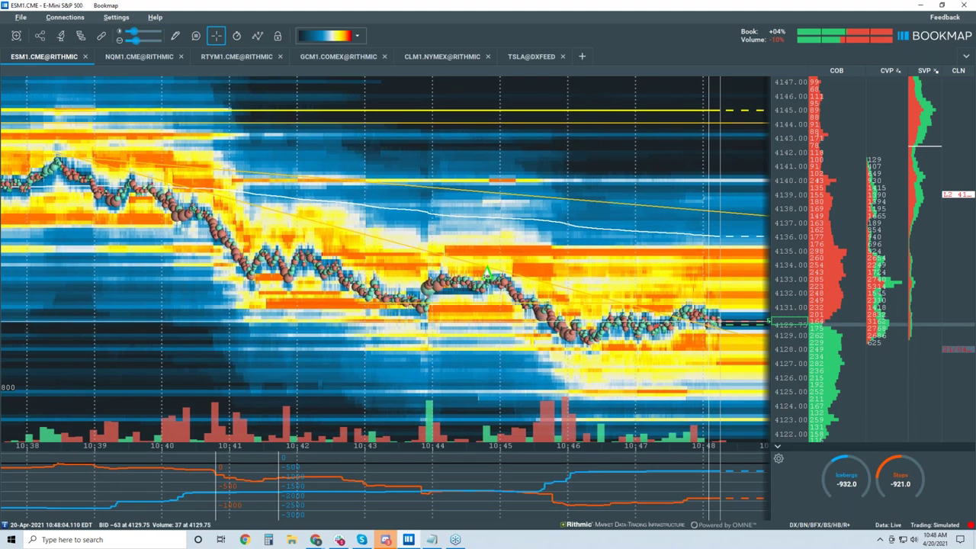
pyautogui.scroll(3, 791, 341)
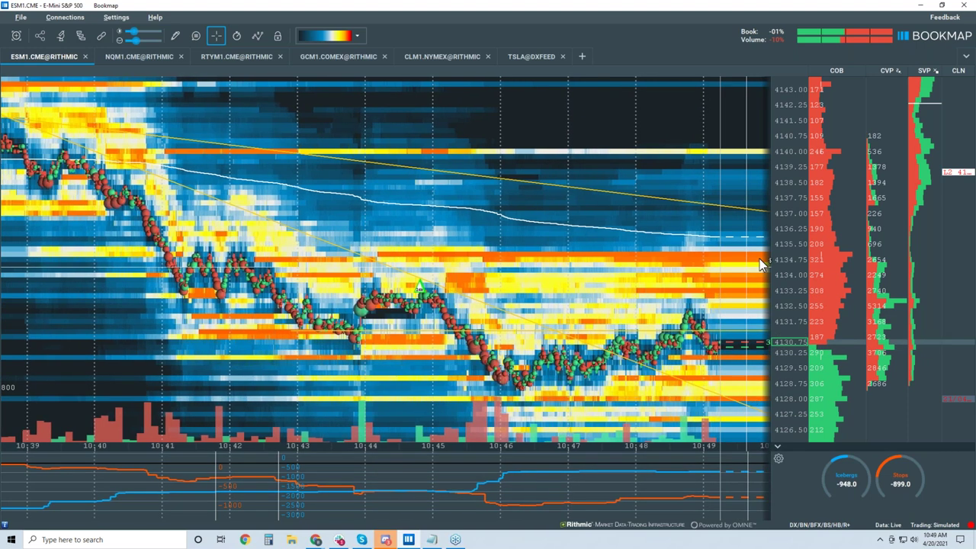
pyautogui.scroll(-3, 677, 264)
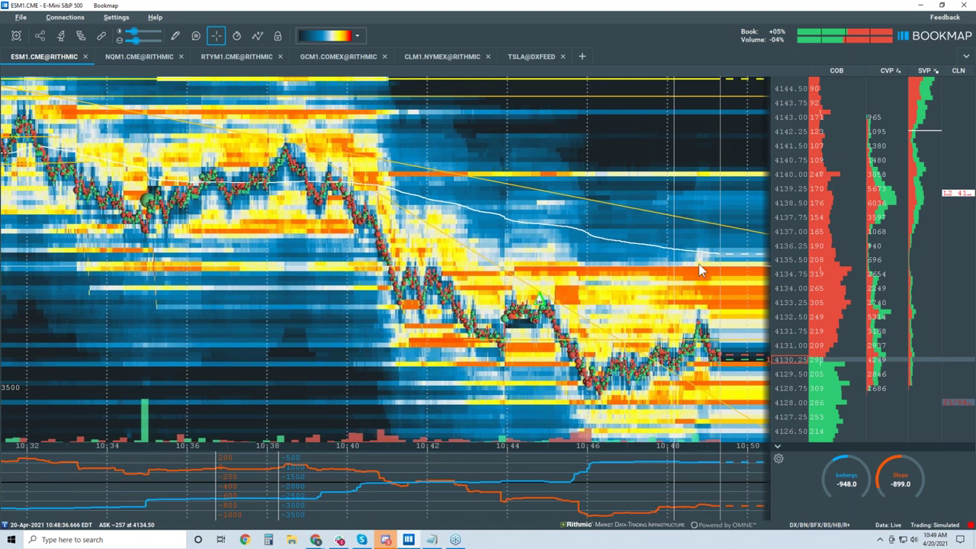
pyautogui.scroll(-1, 645, 273)
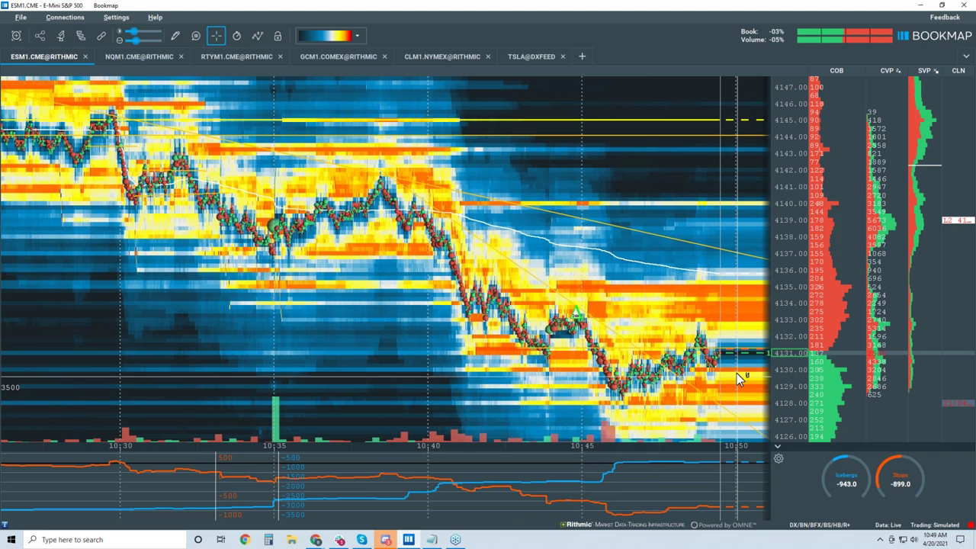
pyautogui.scroll(5, 691, 305)
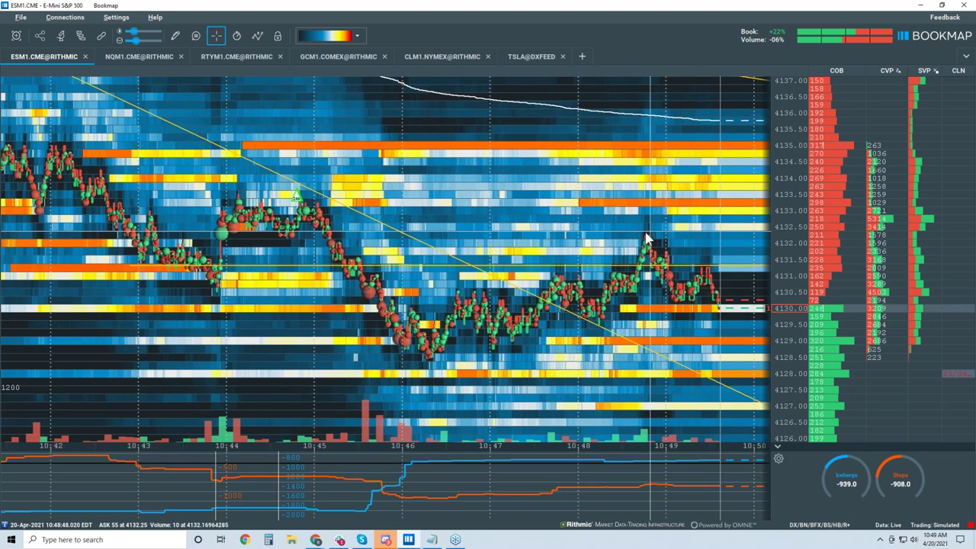
pyautogui.scroll(-2, 644, 233)
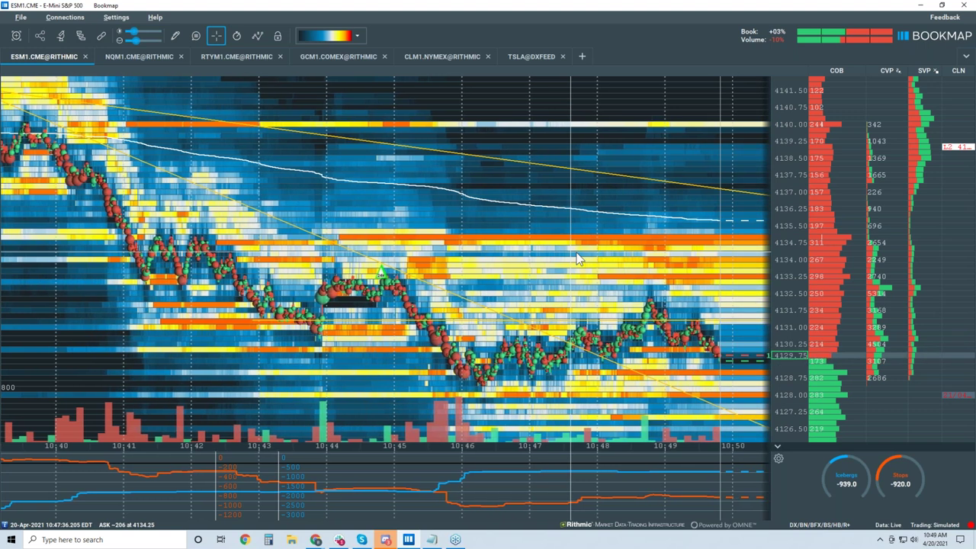
pyautogui.click(177, 37)
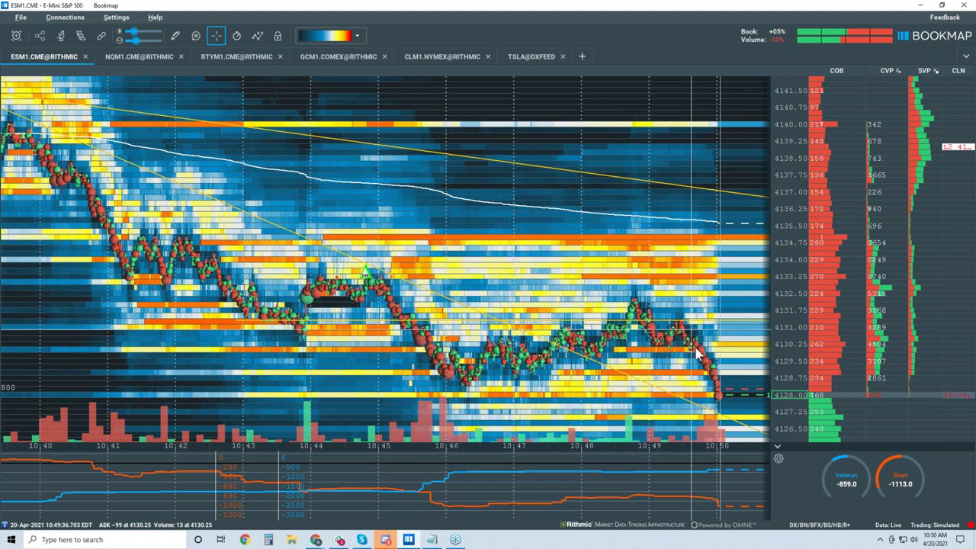
pyautogui.scroll(-1, 701, 366)
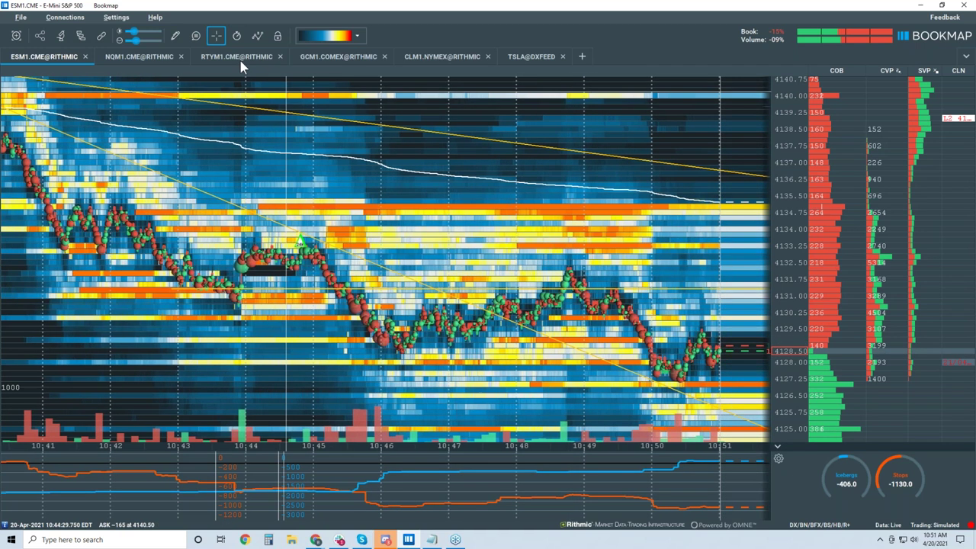
# Uncheck Heatmap and Volume Dots in the visible components list, leaving the plain price line.
pyautogui.click(258, 36)
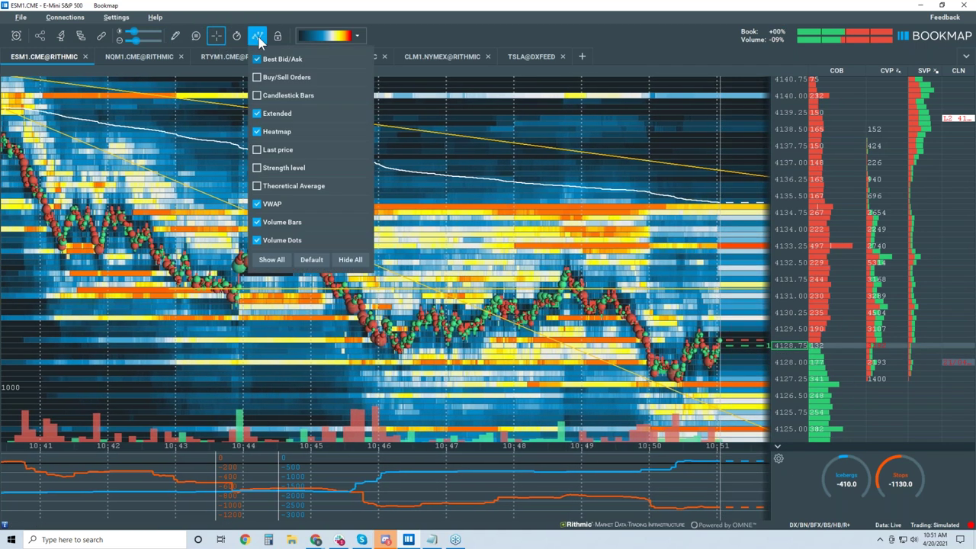
pyautogui.click(257, 132)
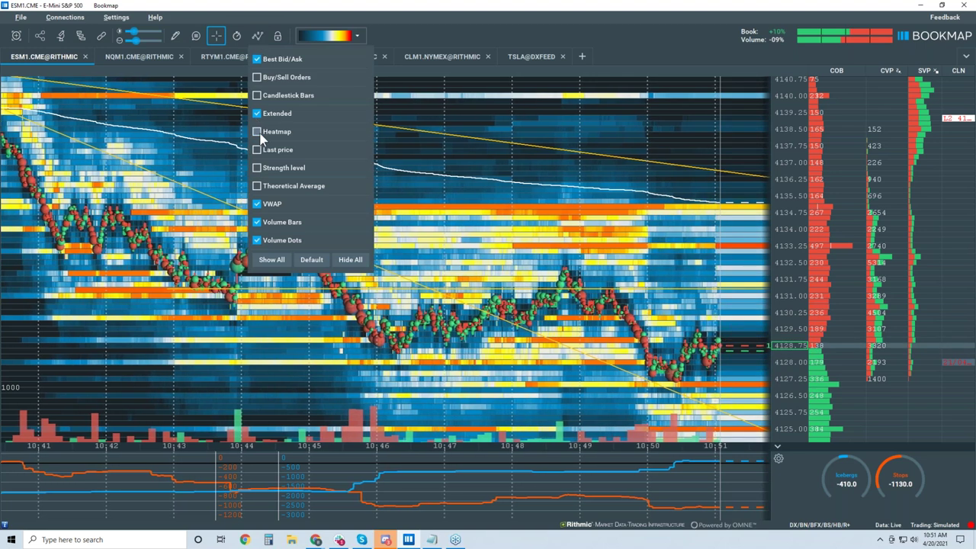
pyautogui.click(258, 242)
pyautogui.click(486, 191)
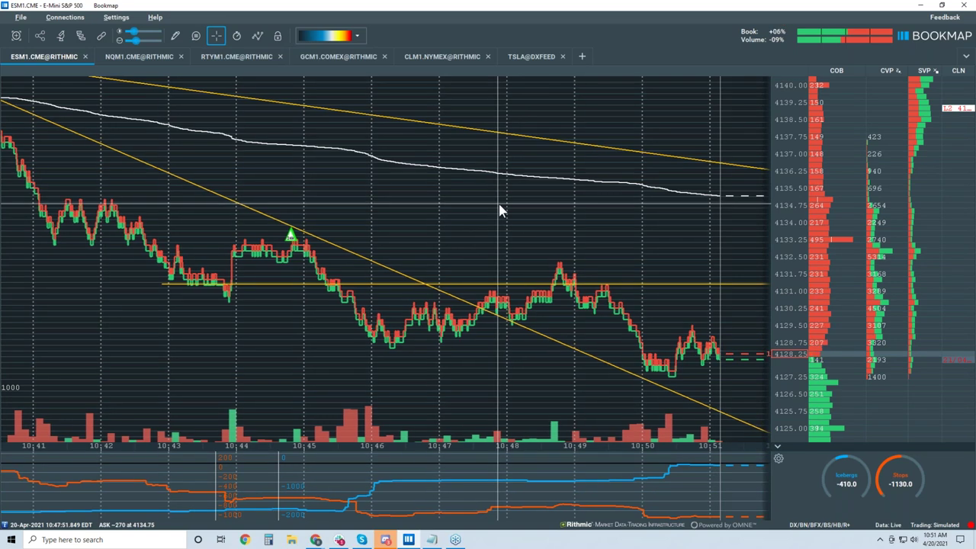
pyautogui.click(175, 37)
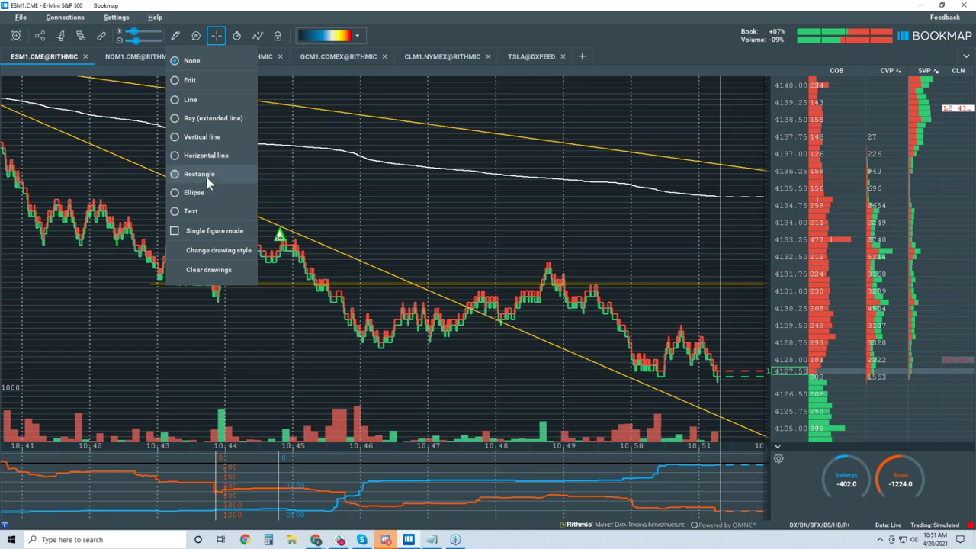
# Draw rectangles around the 10:42–10:45 and 10:45–10:48 ranges and the range after the 10:48 peak.
pyautogui.click(206, 175)
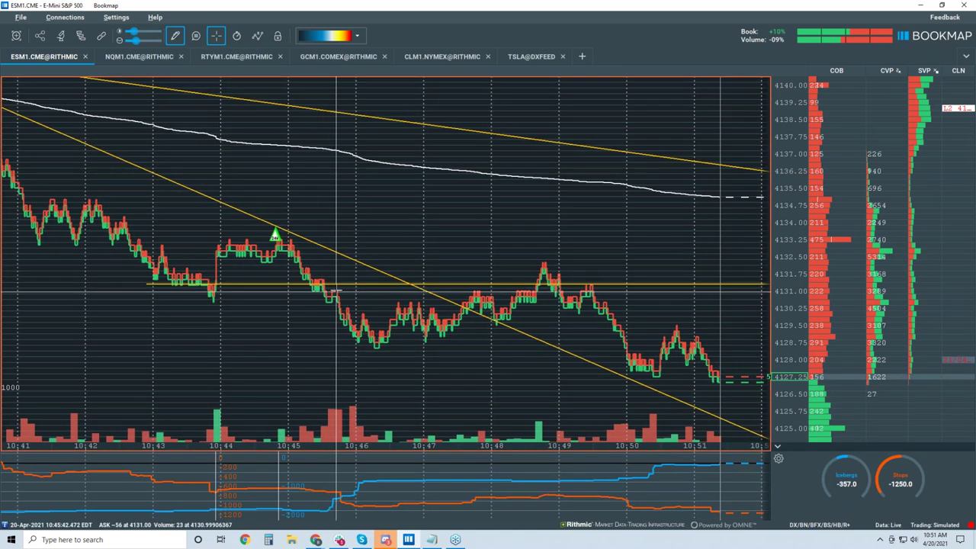
pyautogui.moveTo(333, 272)
pyautogui.mouseDown()
pyautogui.moveTo(106, 223)
pyautogui.moveTo(14, 170)
pyautogui.mouseUp()
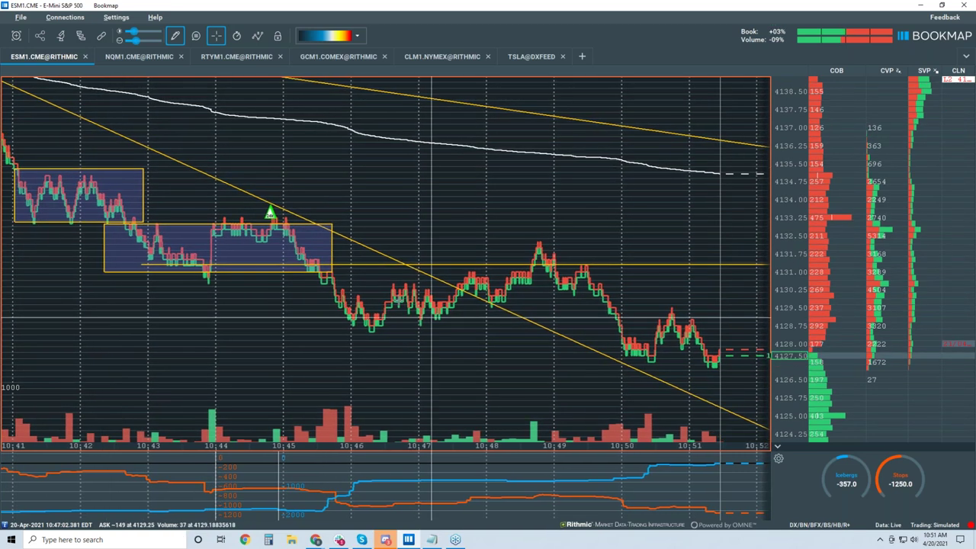
pyautogui.moveTo(526, 330); pyautogui.dragTo(534, 330)
pyautogui.moveTo(551, 244); pyautogui.dragTo(584, 290)
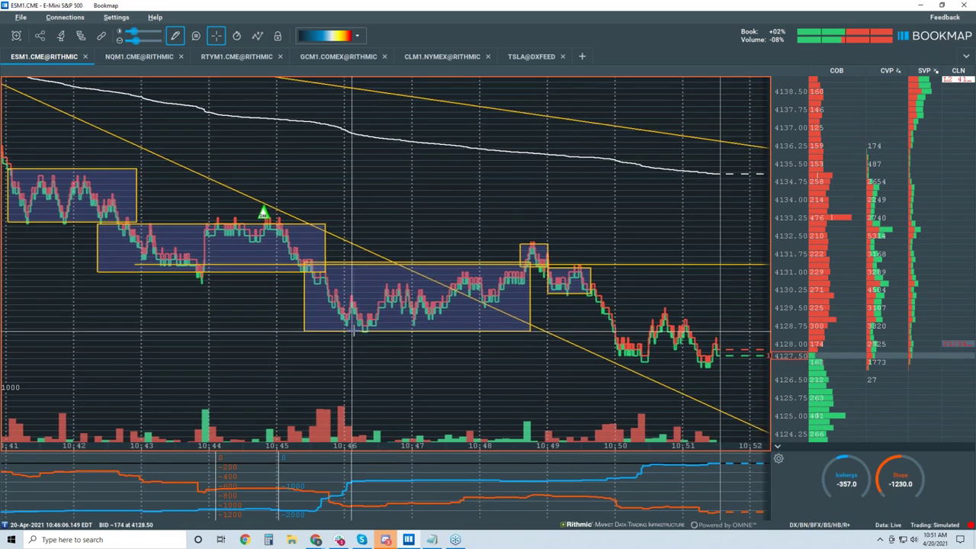
# Add a horizontal level near 4129.50, a box below current price, and a box around 10:50–10:52.
pyautogui.moveTo(631, 329); pyautogui.dragTo(635, 330)
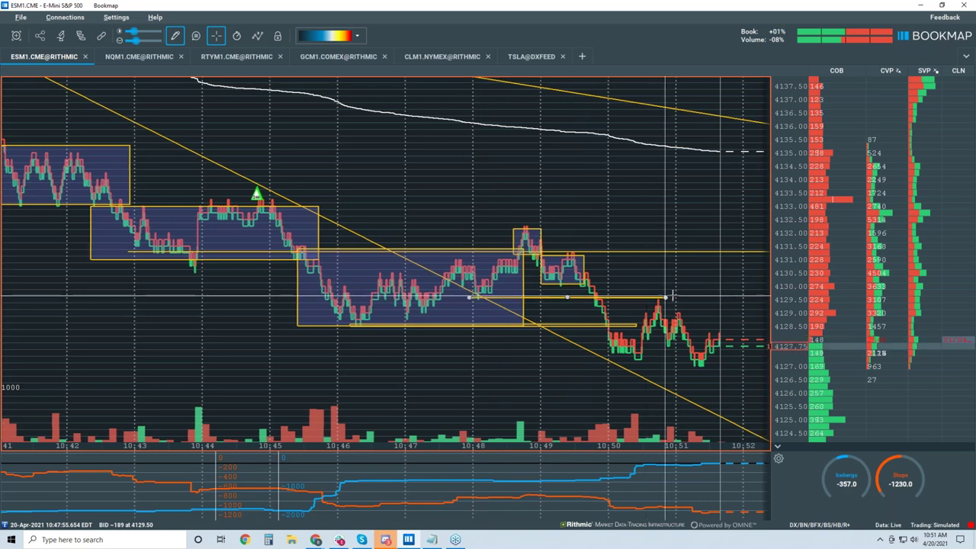
pyautogui.moveTo(532, 296); pyautogui.dragTo(696, 284)
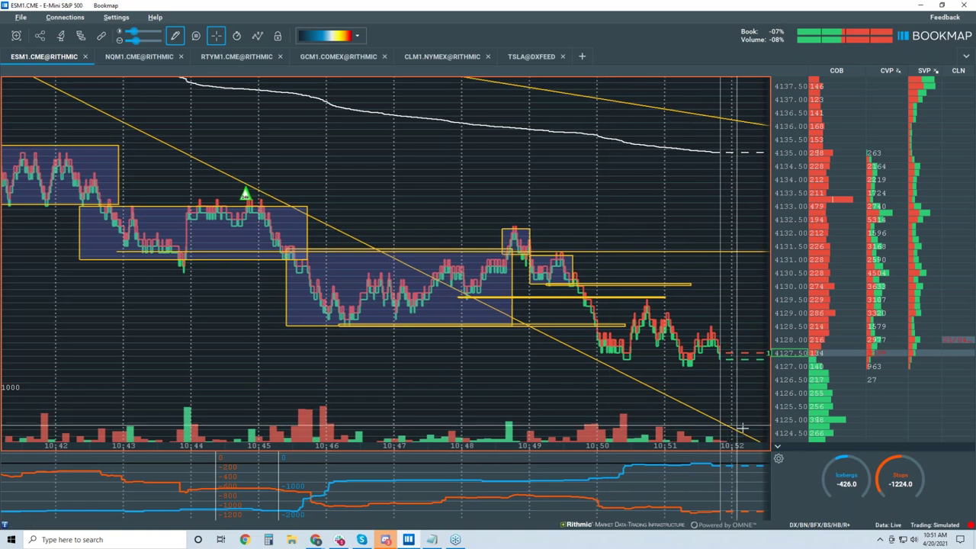
pyautogui.moveTo(721, 429)
pyautogui.mouseDown()
pyautogui.moveTo(747, 383)
pyautogui.moveTo(768, 372)
pyautogui.mouseUp()
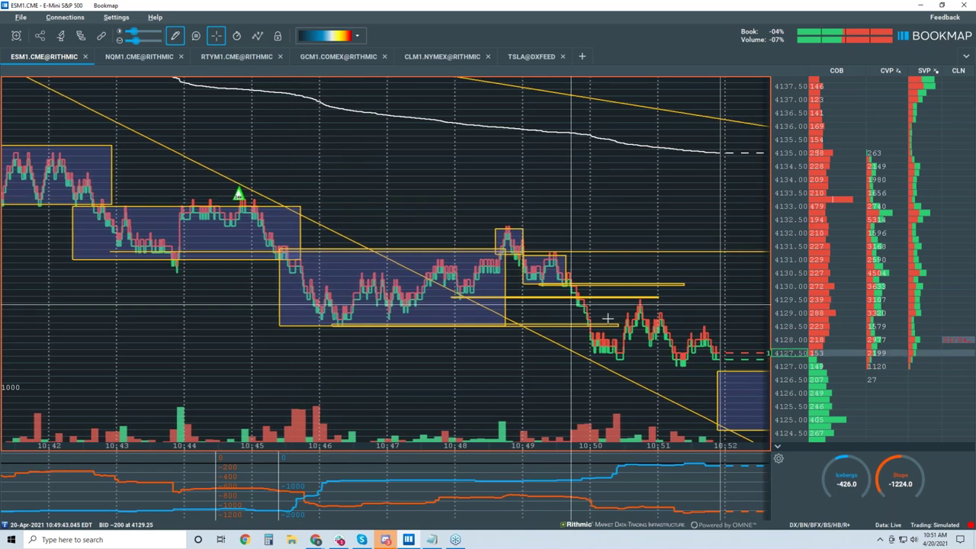
pyautogui.moveTo(571, 304); pyautogui.dragTo(718, 360)
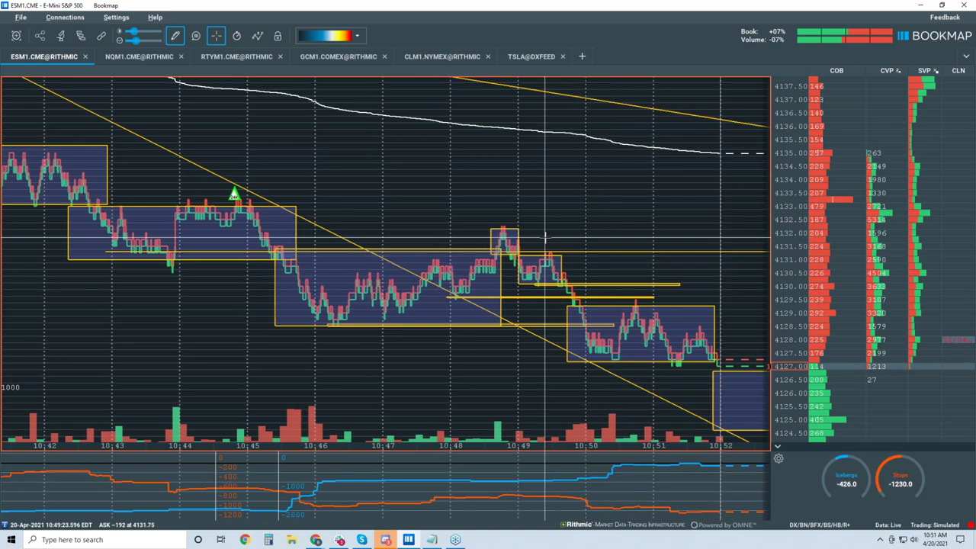
# Clear all drawings from the chart, confirming the removal.
pyautogui.click(174, 35)
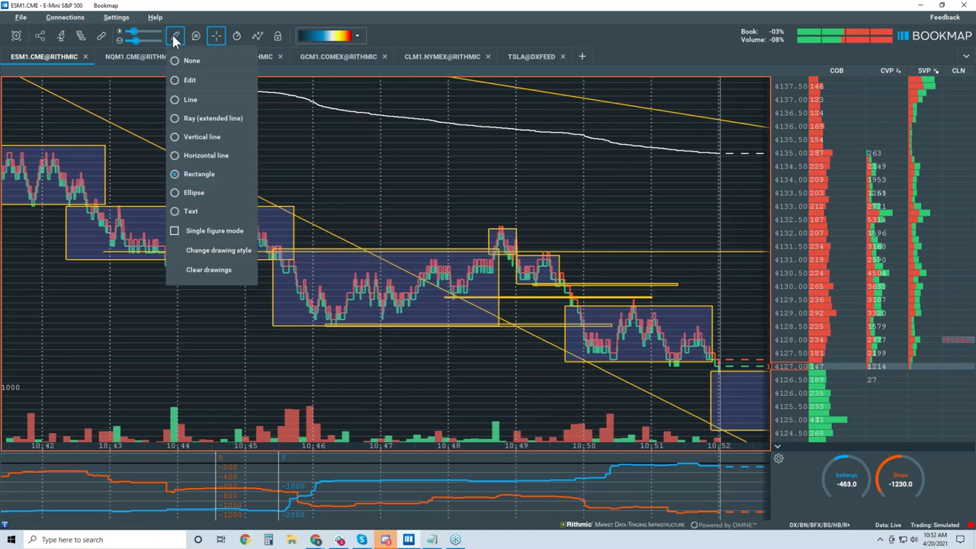
pyautogui.click(208, 269)
pyautogui.click(542, 315)
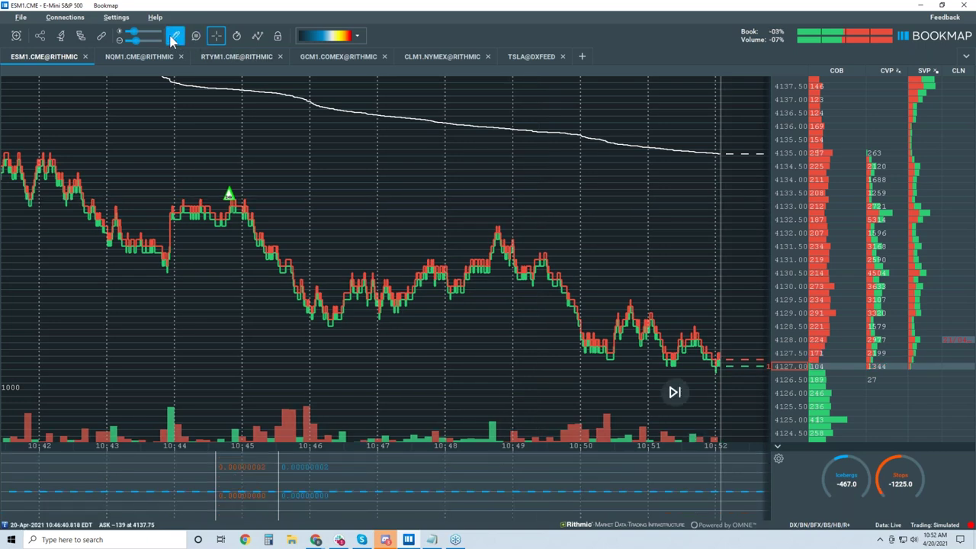
pyautogui.click(175, 35)
pyautogui.click(257, 38)
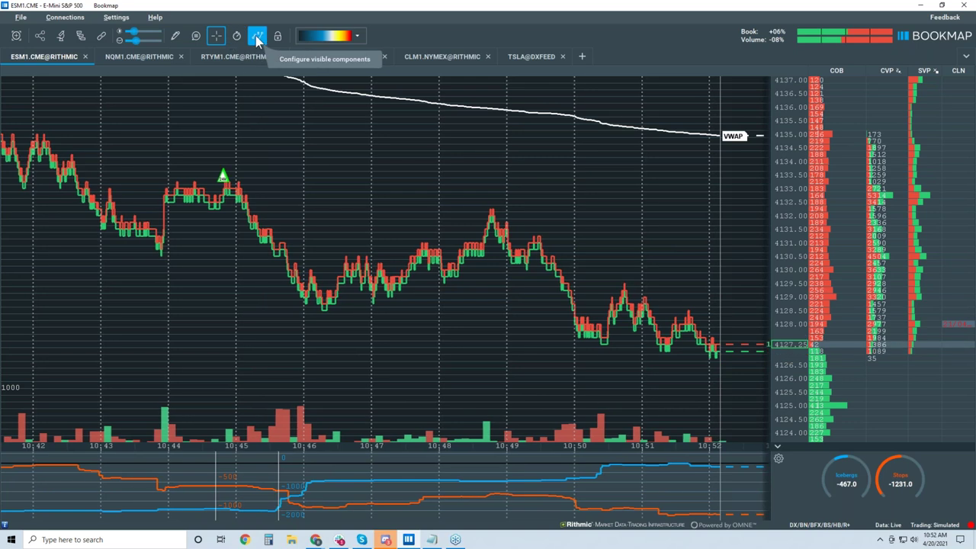
# Re-enable Volume Dots in the visible components list.
pyautogui.click(256, 35)
pyautogui.click(276, 241)
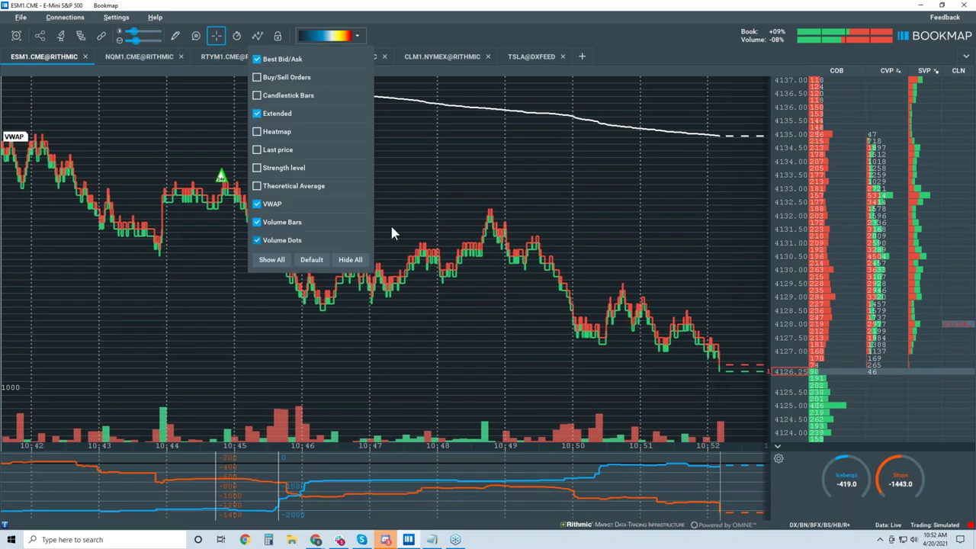
pyautogui.click(512, 162)
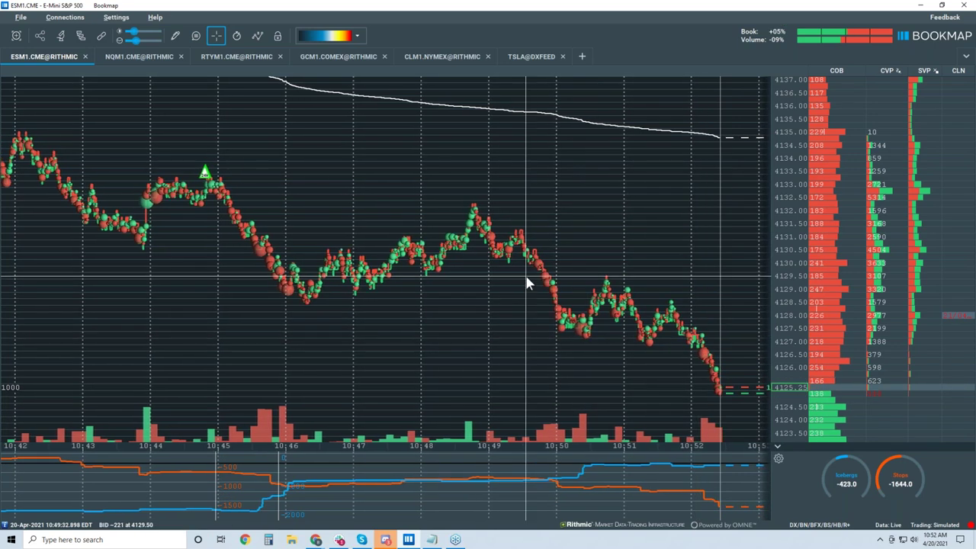
pyautogui.scroll(-1, 523, 273)
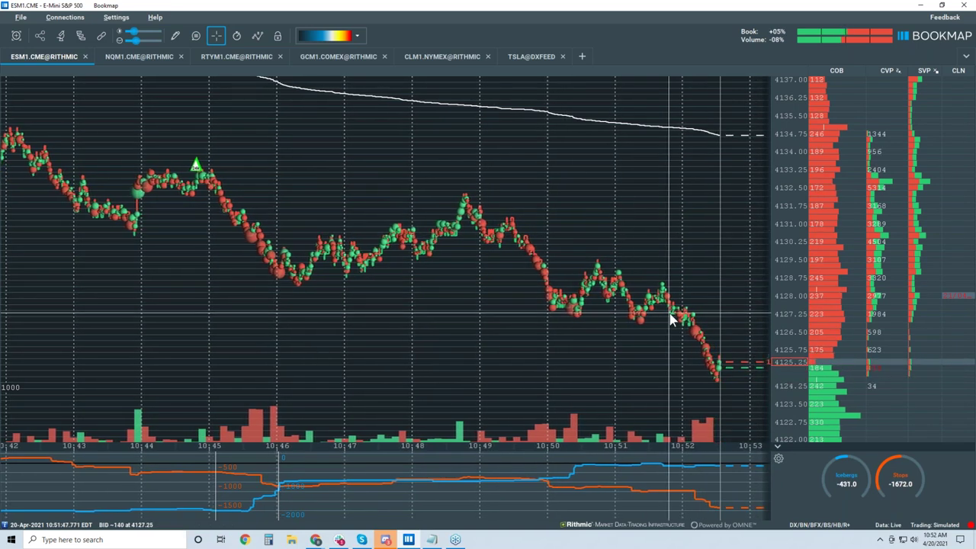
# Turn the Heatmap back on and zoom out to show price history back to about 10:40.
pyautogui.click(258, 36)
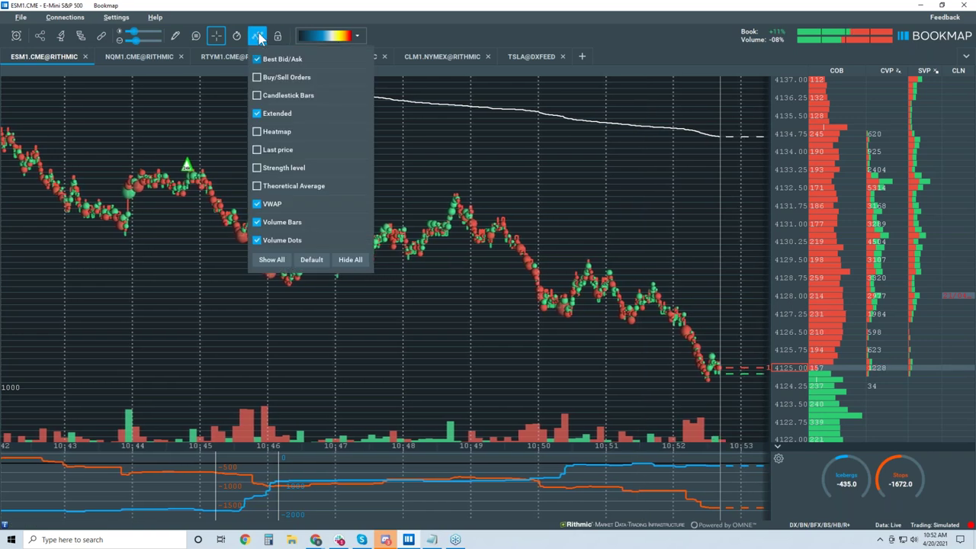
pyautogui.click(267, 18)
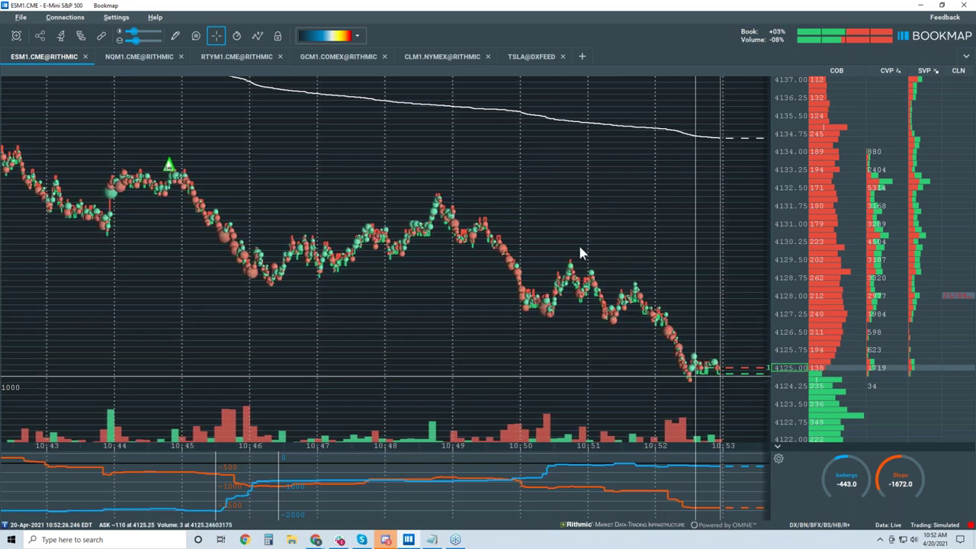
pyautogui.click(258, 38)
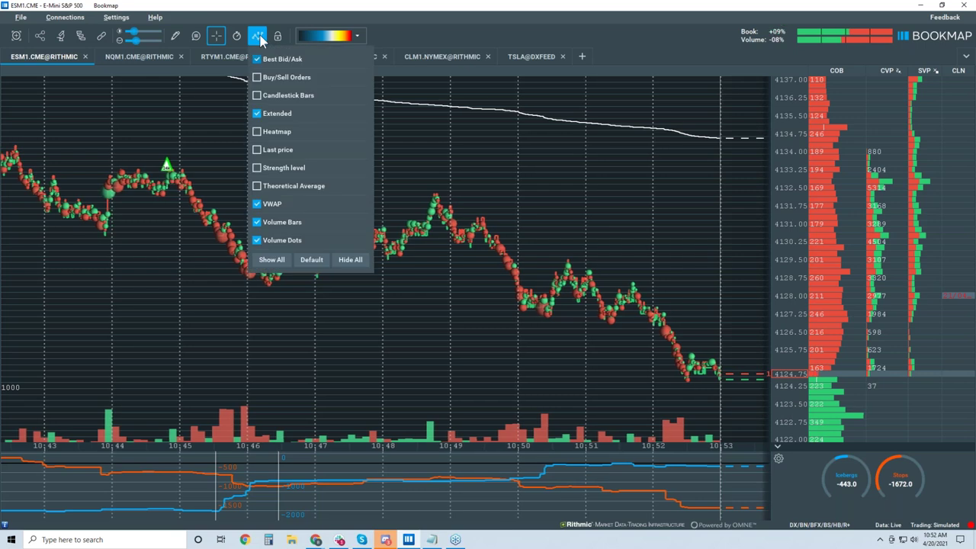
pyautogui.click(258, 133)
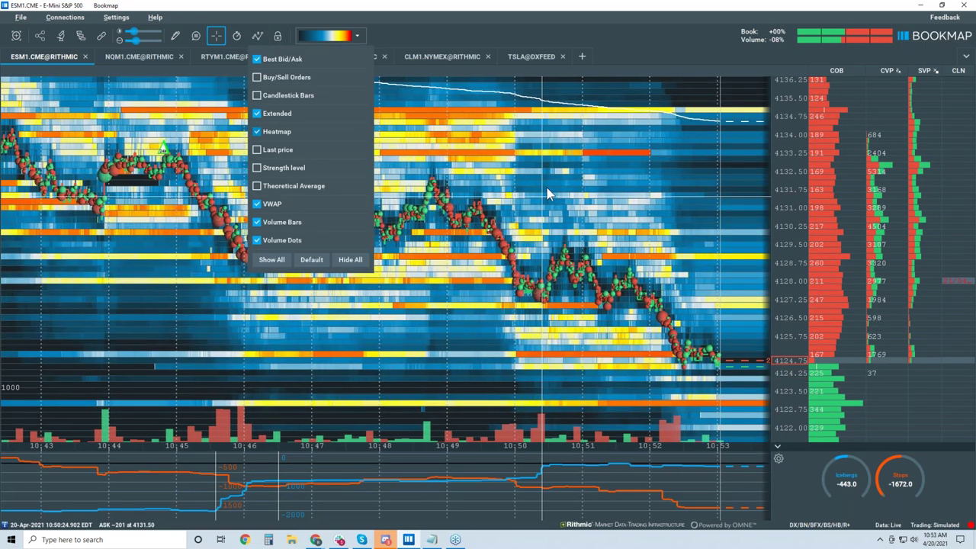
pyautogui.click(547, 188)
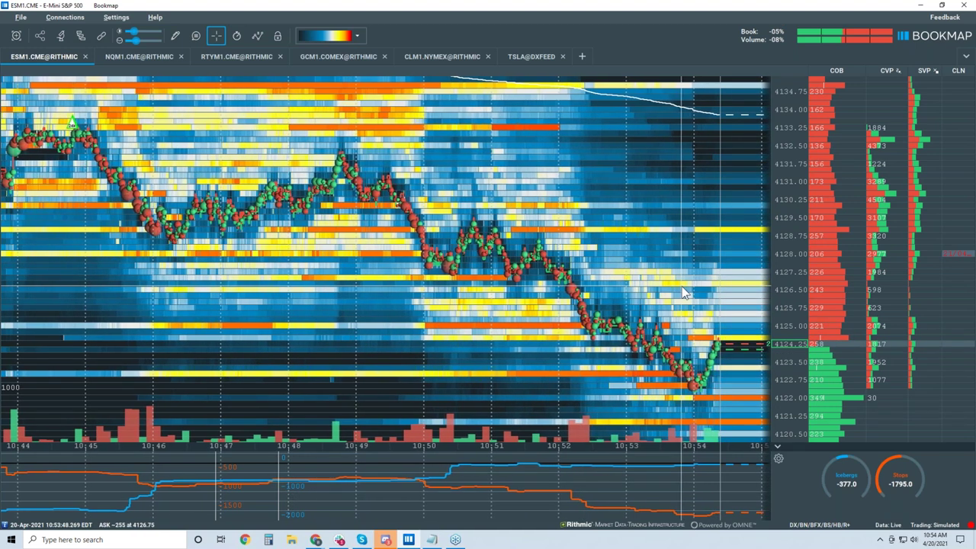
pyautogui.scroll(-3, 581, 278)
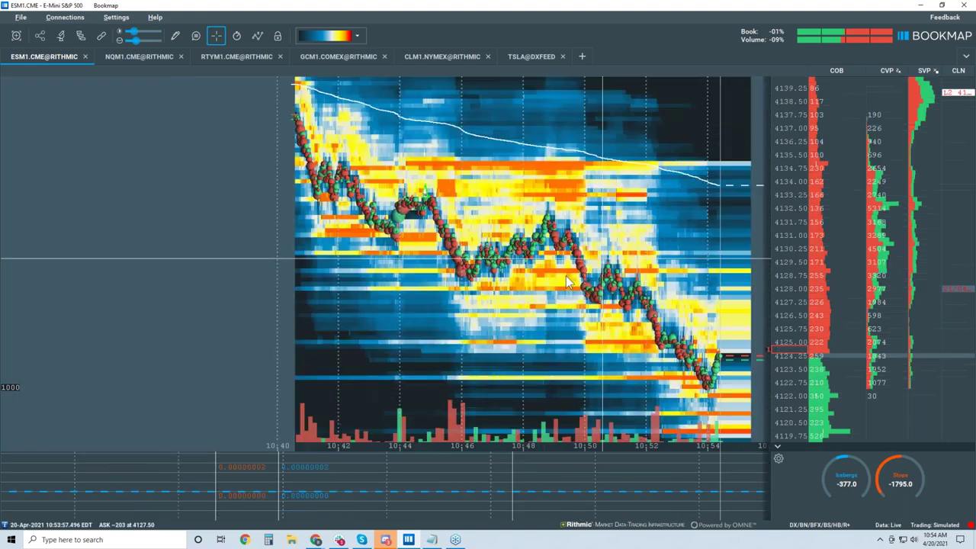
# Zoom out once, then in twice to frame price action from roughly 10:44 to 10:56.
pyautogui.scroll(-3, 655, 352)
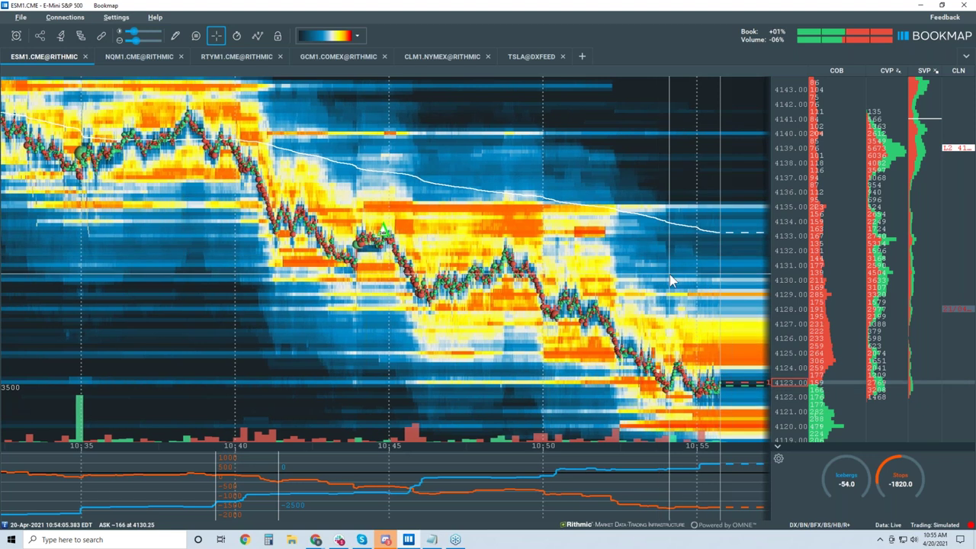
pyautogui.scroll(2, 670, 276)
pyautogui.scroll(3, 669, 274)
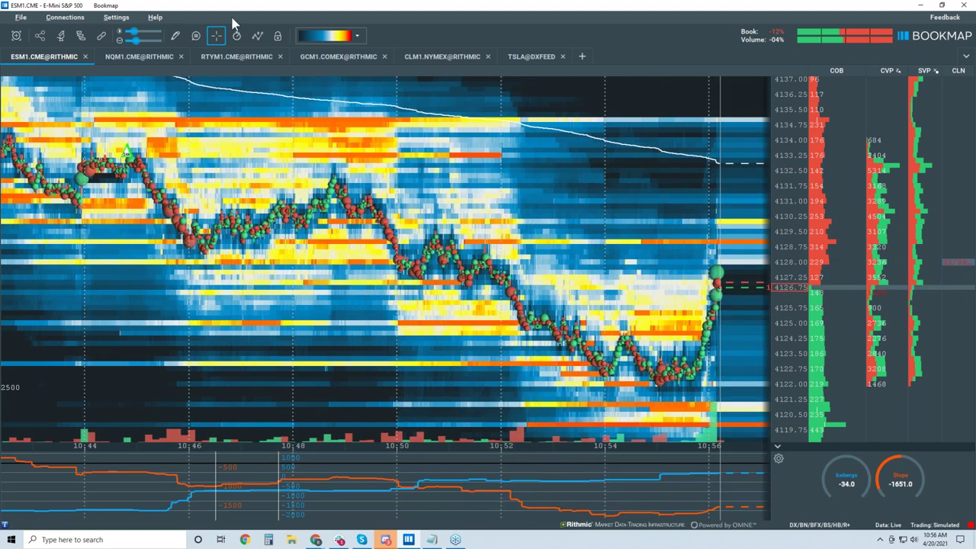
# Draw a horizontal line near 4126.75 on the ES heatmap, then set the drawing tool back to None.
pyautogui.click(176, 36)
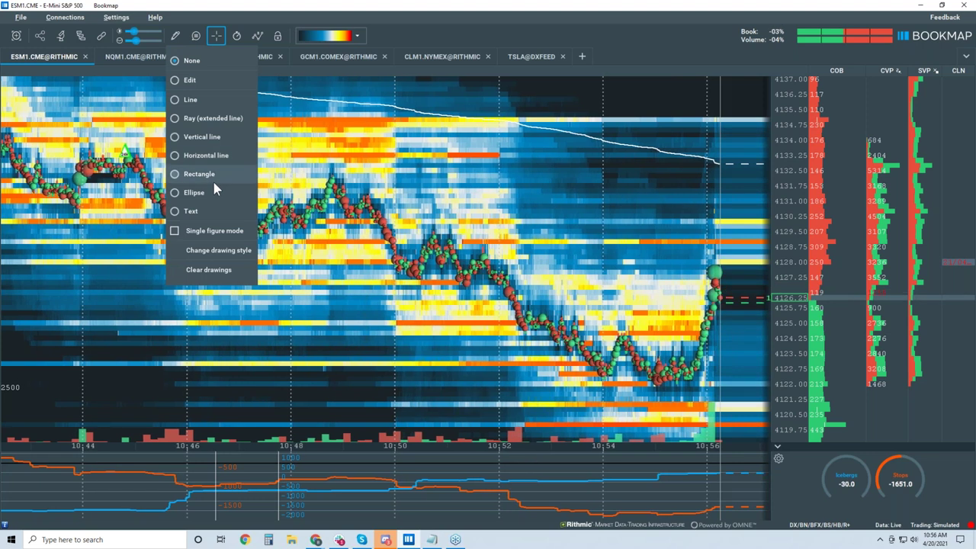
pyautogui.click(204, 155)
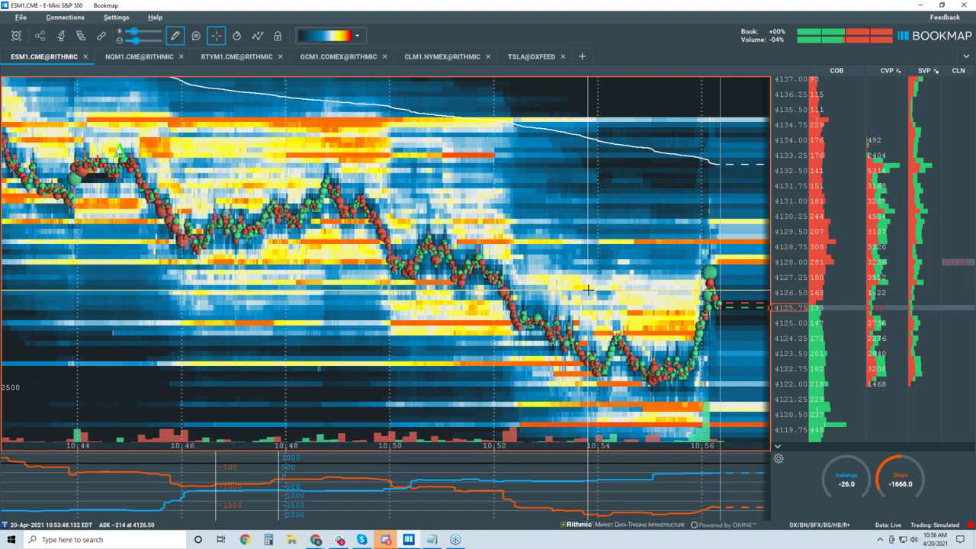
pyautogui.click(174, 35)
pyautogui.click(185, 64)
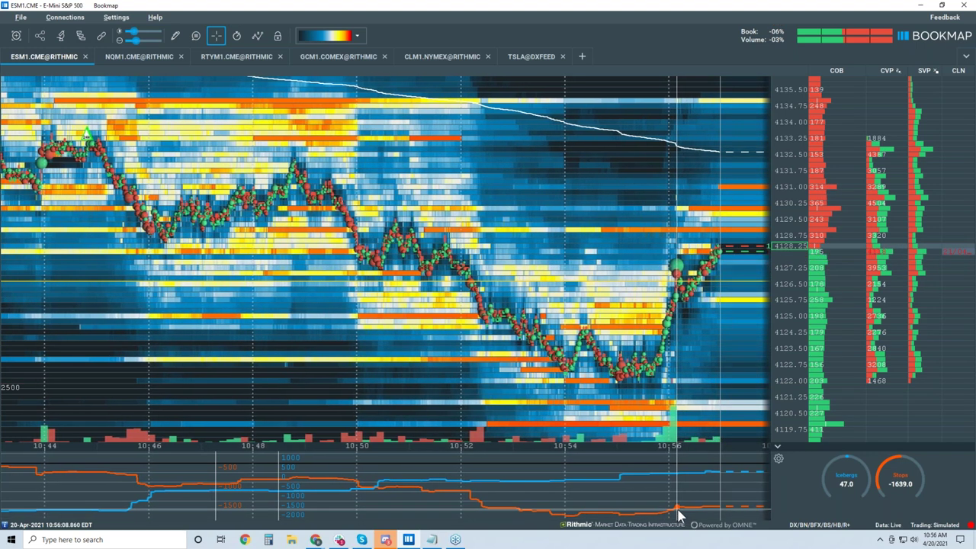
# Zoom the time axis and compress the price scale to show about 4114–4139 over the last ten minutes.
pyautogui.scroll(5, 642, 285)
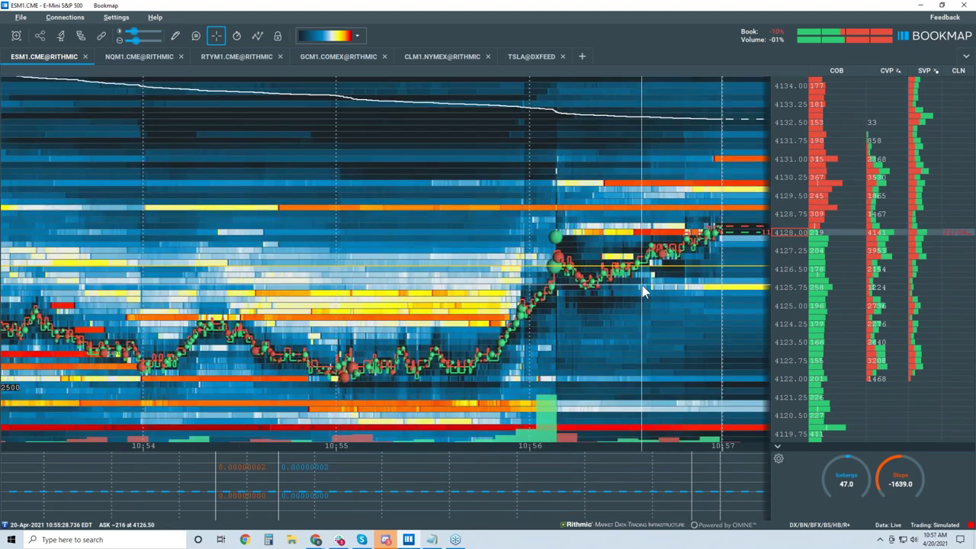
pyautogui.scroll(2, 642, 285)
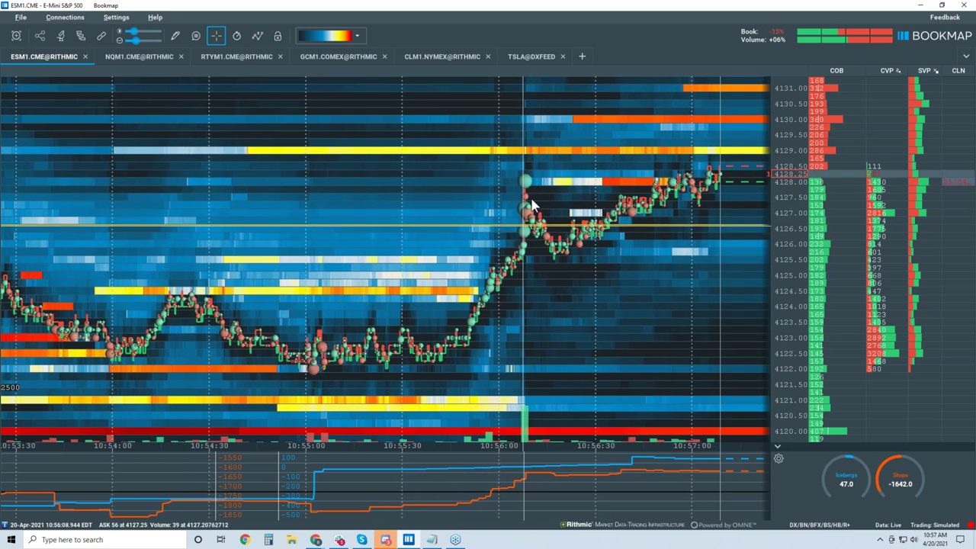
pyautogui.scroll(-2, 542, 197)
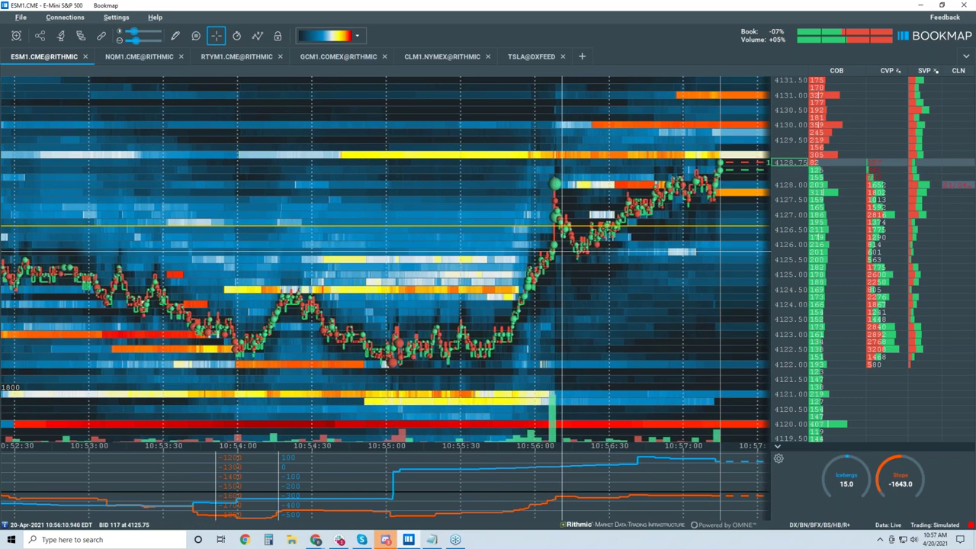
pyautogui.moveTo(784, 228); pyautogui.dragTo(801, 343)
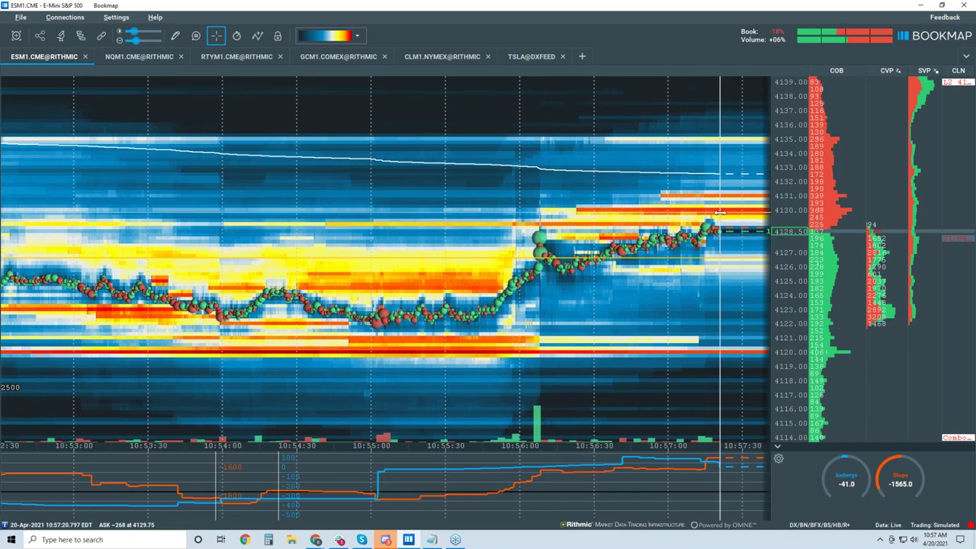
pyautogui.scroll(-3, 229, 218)
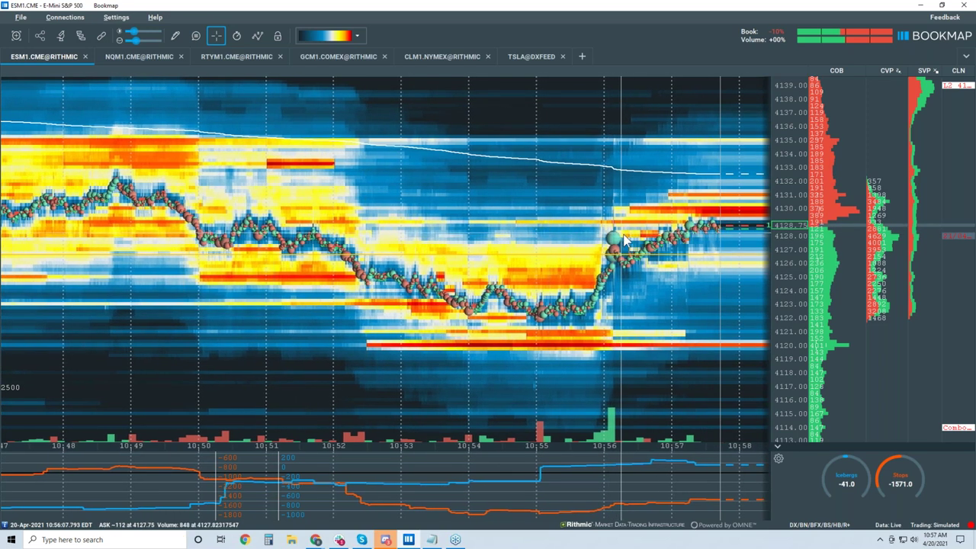
# Place a second horizontal line just below the first, then set the drawing tool back to None.
pyautogui.click(176, 36)
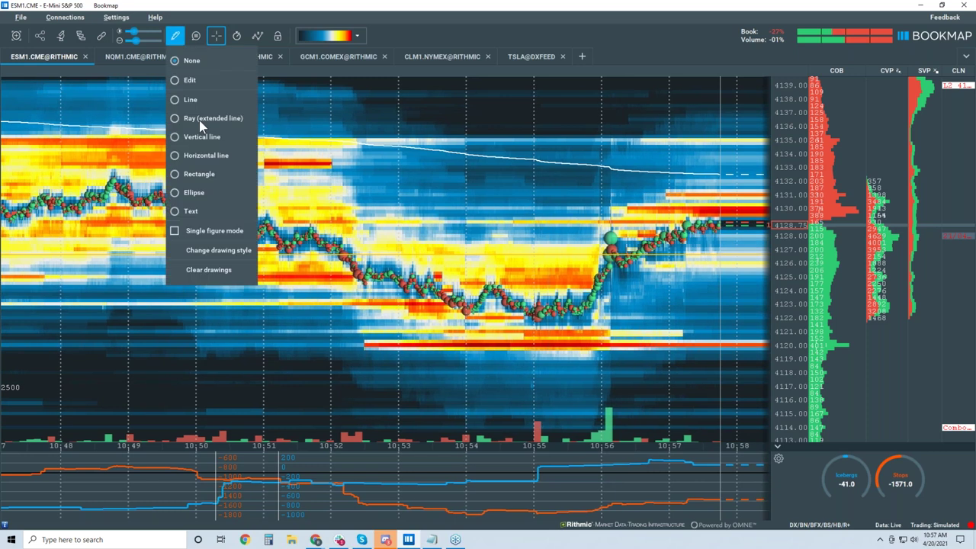
pyautogui.click(214, 155)
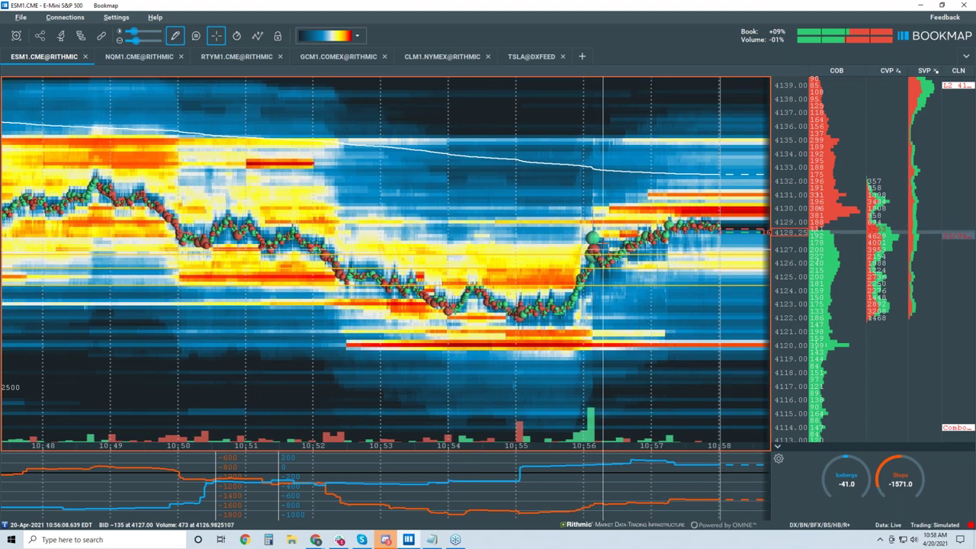
pyautogui.click(175, 35)
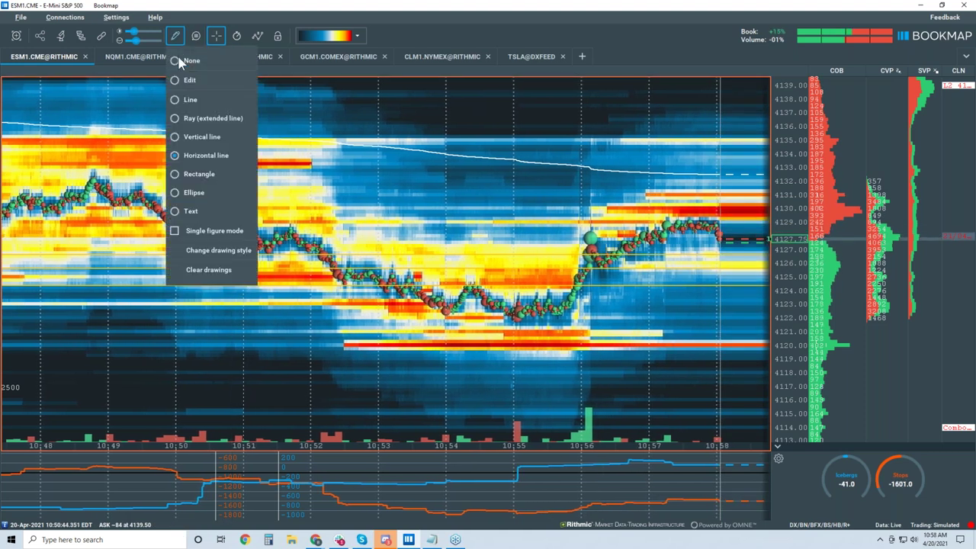
pyautogui.click(183, 61)
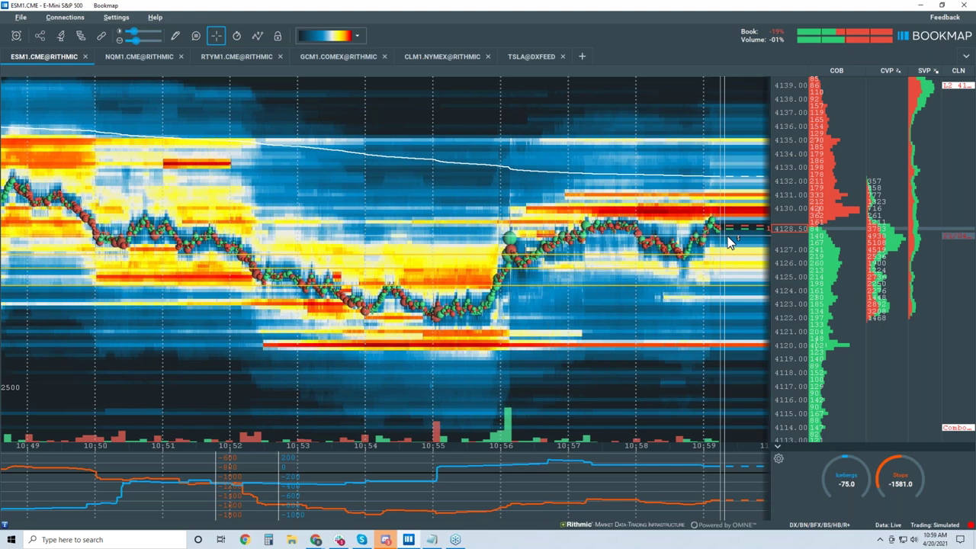
# Zoom the heatmap in and out to review the yellow level lines near 4145 and 4125–4128.
pyautogui.scroll(2, 721, 244)
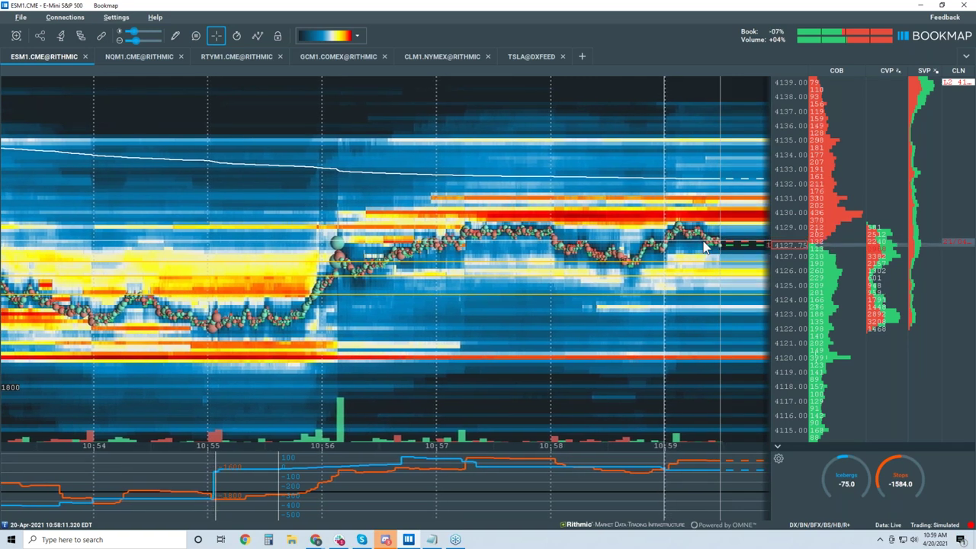
pyautogui.scroll(-5, 705, 245)
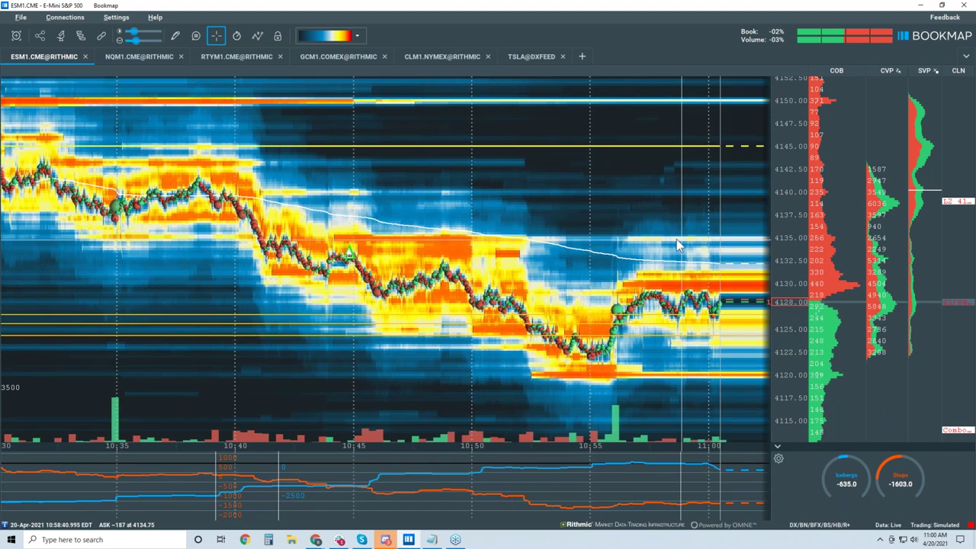
# Zoom the ES heatmap in to about 10:51–11:01, between roughly 4114 and 4139.
pyautogui.scroll(3, 676, 238)
pyautogui.scroll(3, 689, 204)
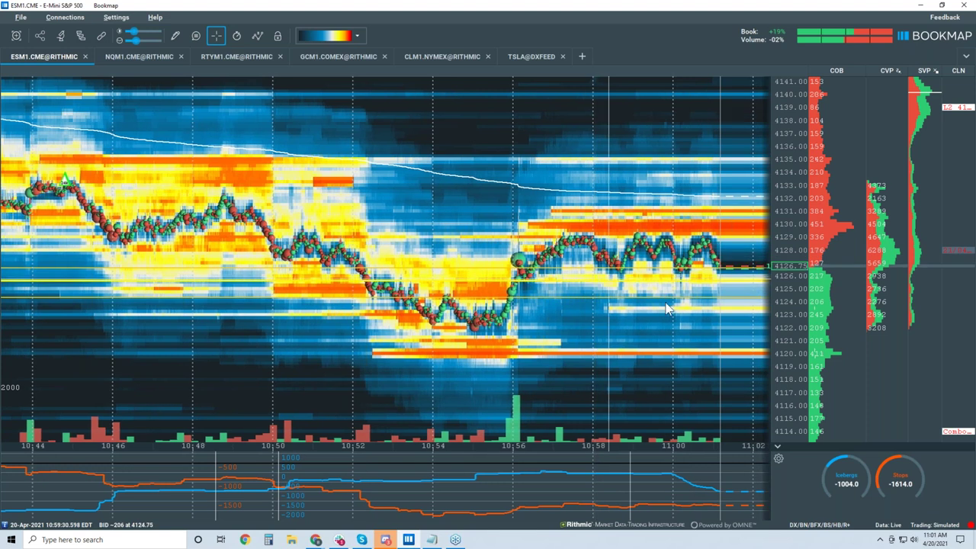
pyautogui.scroll(3, 699, 264)
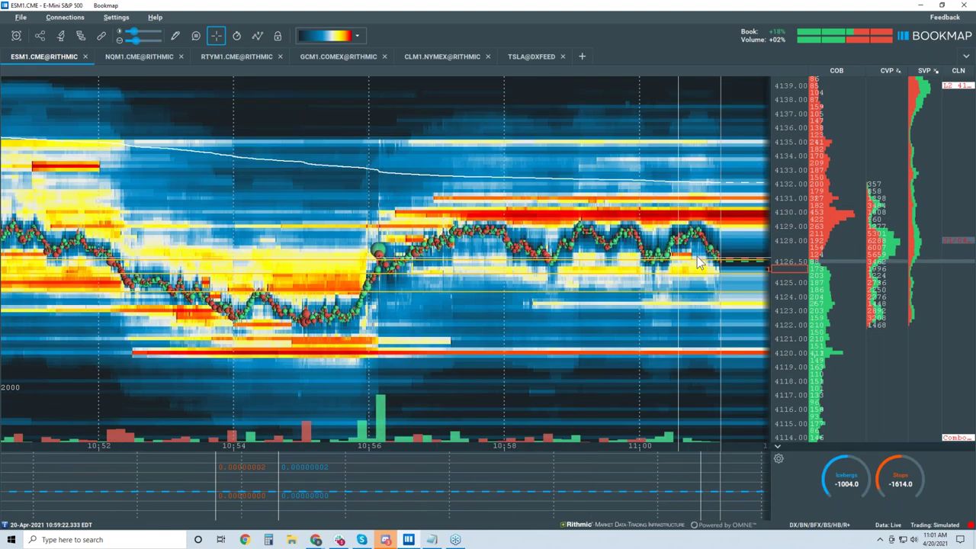
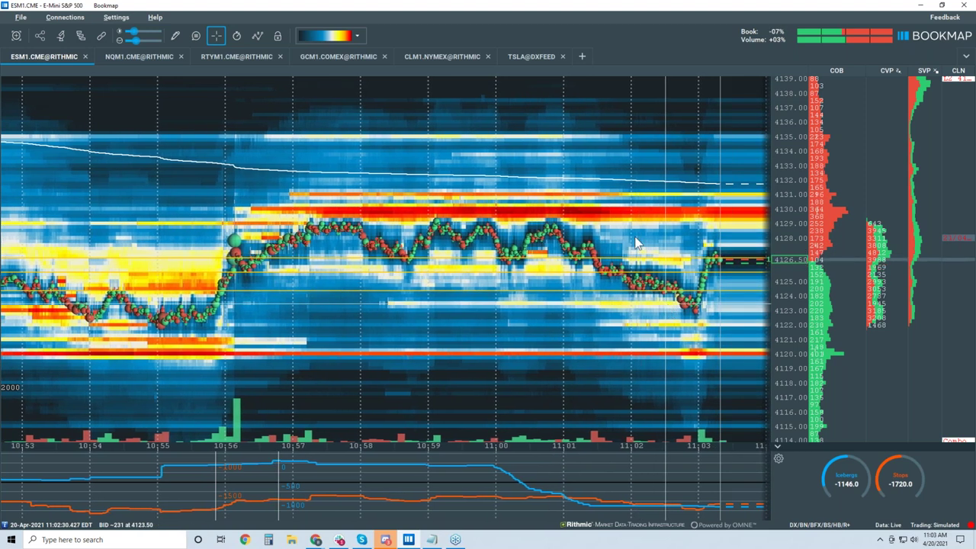
# Select the Rectangle tool from the pencil Drawing tools menu.
pyautogui.click(174, 35)
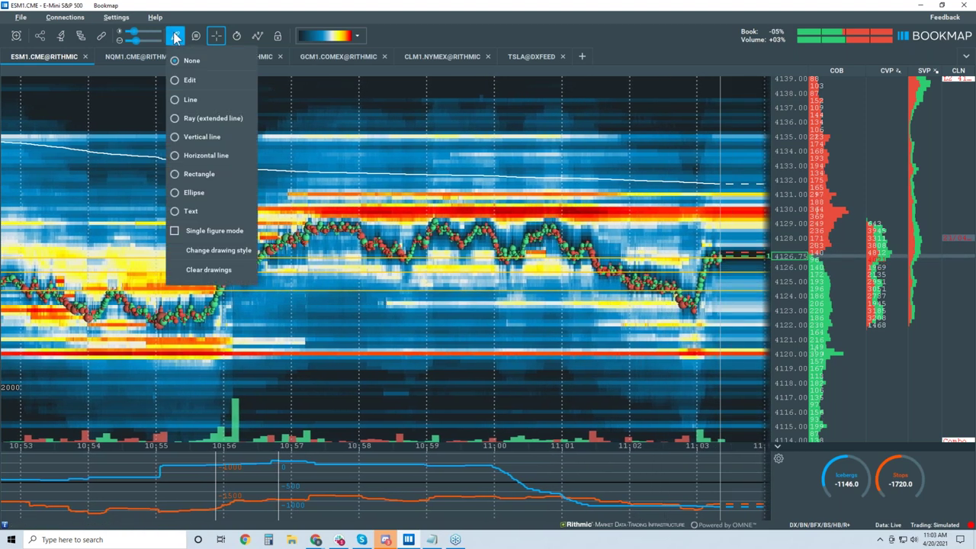
pyautogui.click(217, 176)
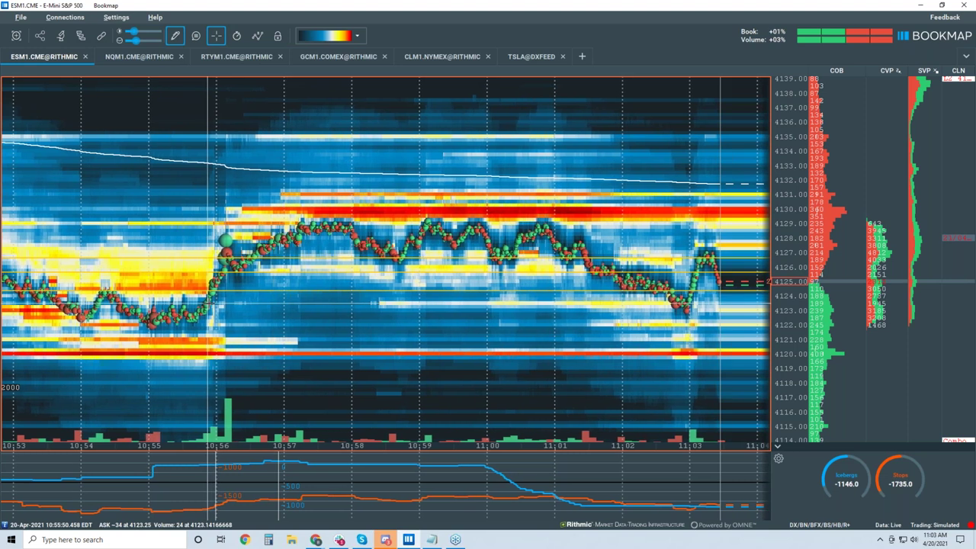
# Draw rectangles boxing the 4124–4127 price area, spanning roughly 10:53 to 11:04.
pyautogui.moveTo(202, 303)
pyautogui.mouseDown()
pyautogui.moveTo(171, 324)
pyautogui.moveTo(104, 326)
pyautogui.mouseUp()
pyautogui.moveTo(201, 303)
pyautogui.mouseDown()
pyautogui.moveTo(289, 275)
pyautogui.moveTo(305, 223)
pyautogui.moveTo(745, 222)
pyautogui.mouseUp()
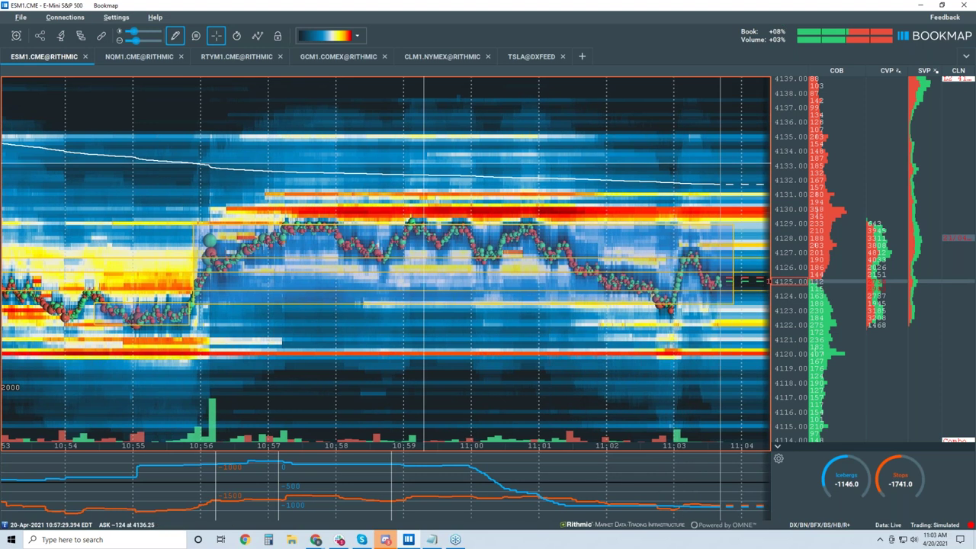
# Clear all drawings from the ESM1.CME chart and confirm their removal.
pyautogui.click(176, 36)
pyautogui.click(208, 270)
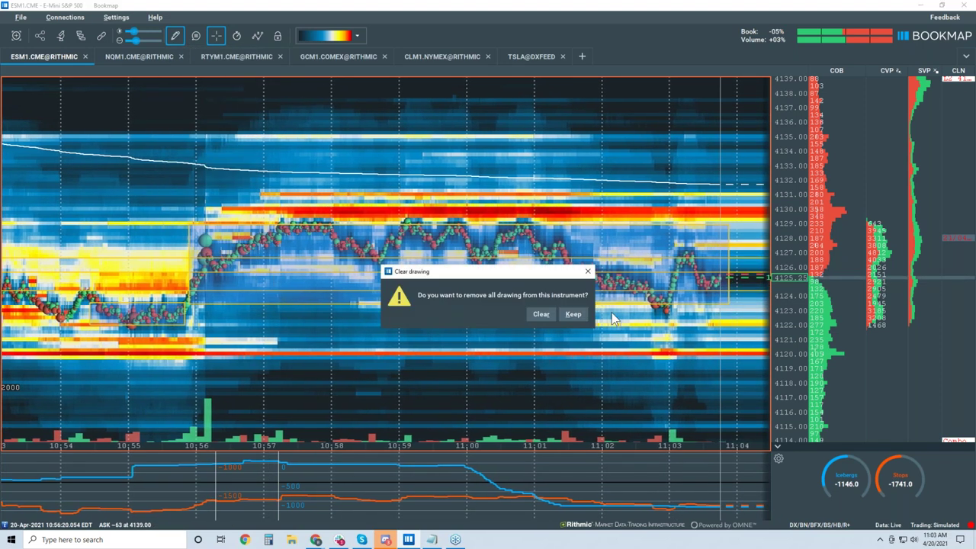
pyautogui.click(540, 310)
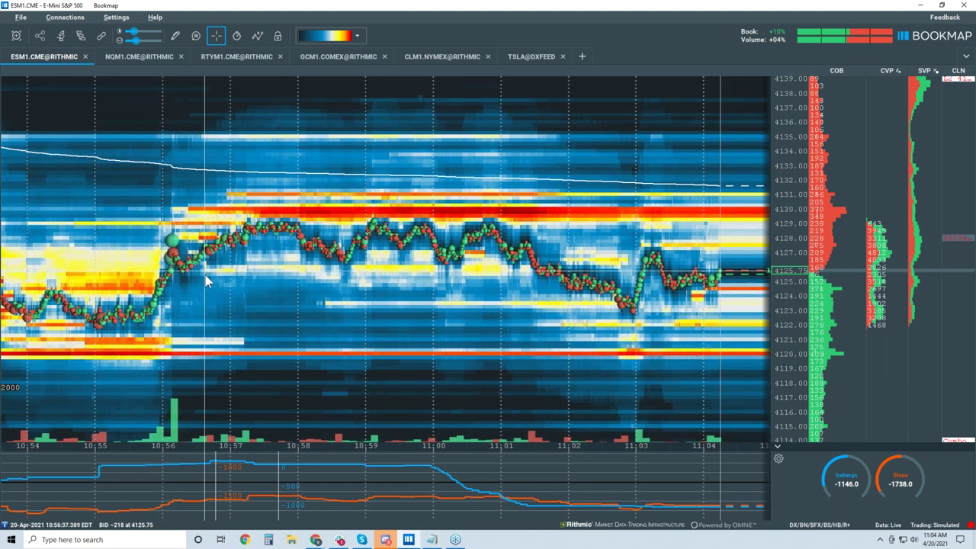
# Zoom the heatmap's price scale in to about 4118–4134.
pyautogui.scroll(-2, 305, 263)
pyautogui.scroll(-5, 332, 263)
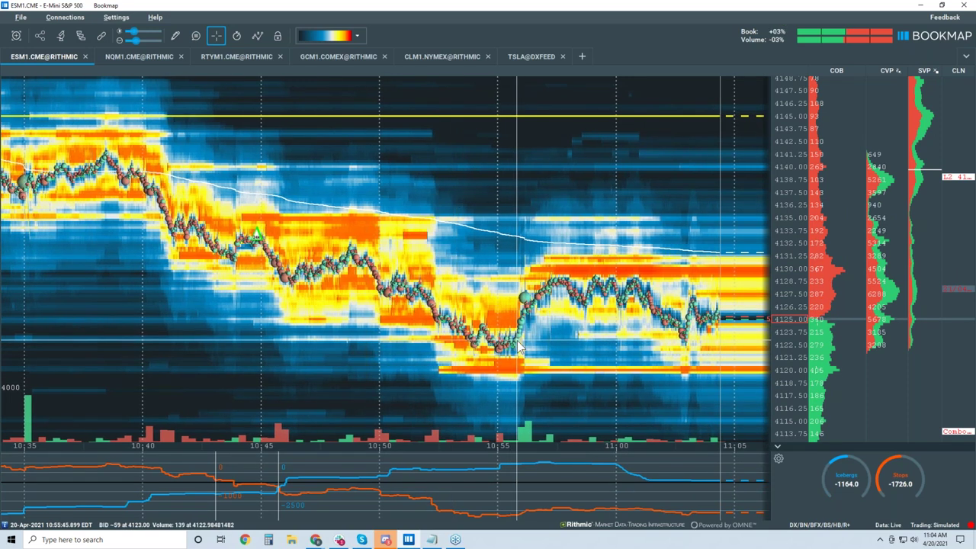
pyautogui.scroll(3, 529, 311)
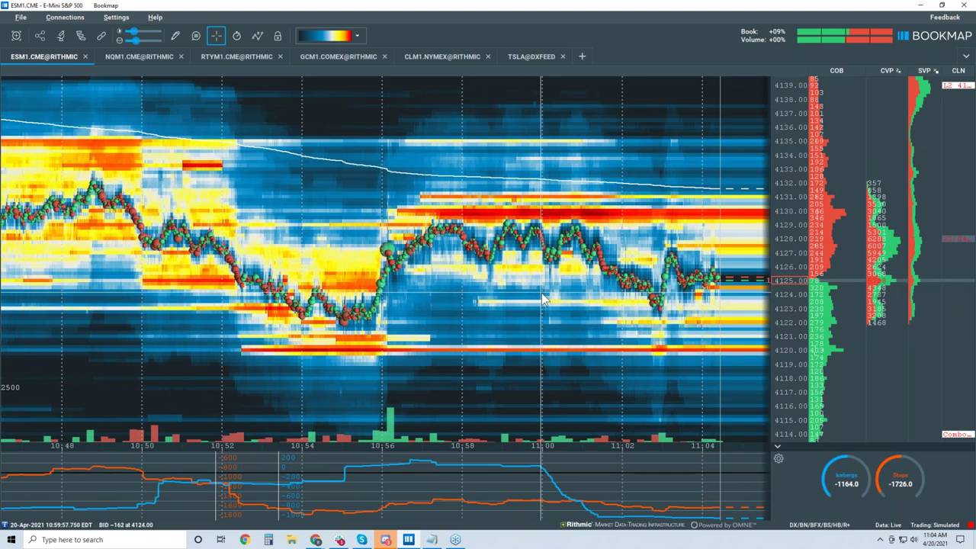
pyautogui.scroll(2, 536, 305)
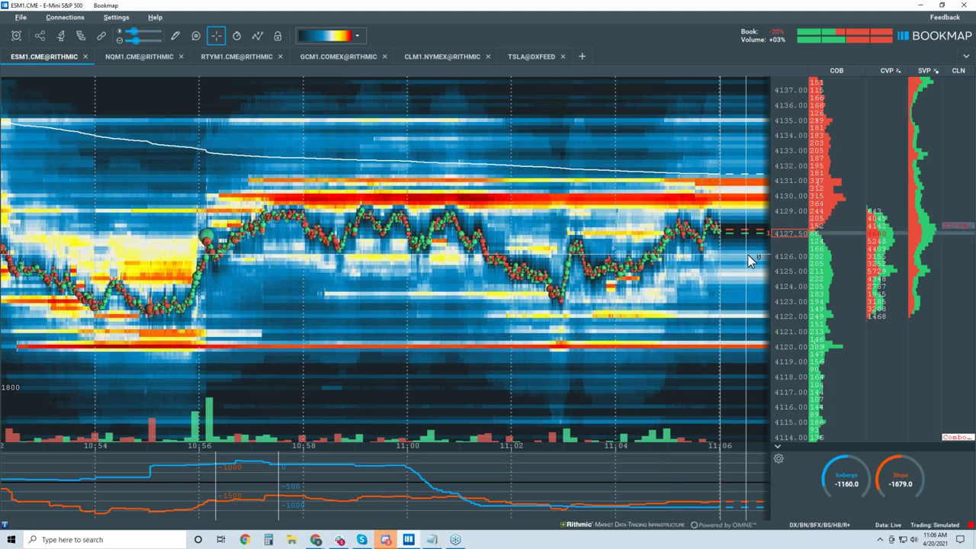
pyautogui.scroll(3, 747, 254)
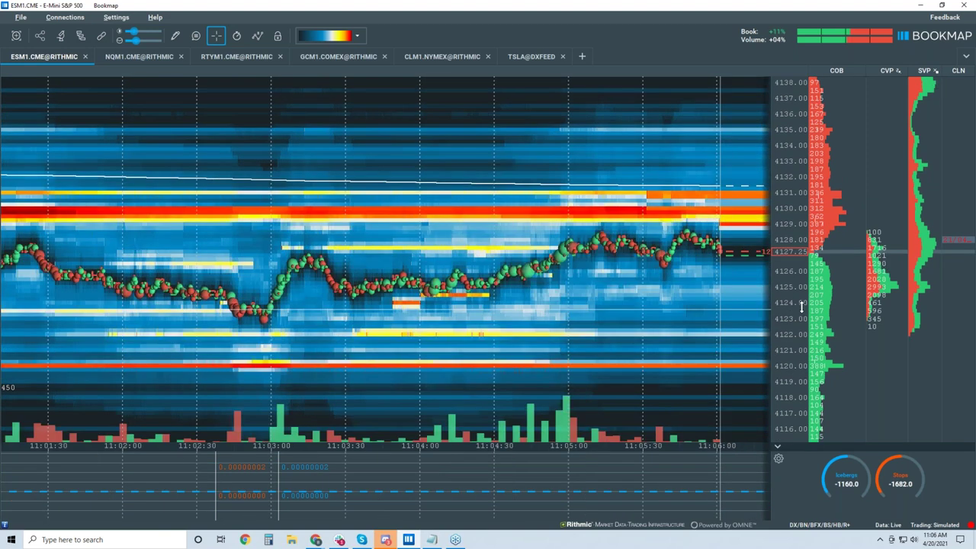
pyautogui.scroll(3, 800, 307)
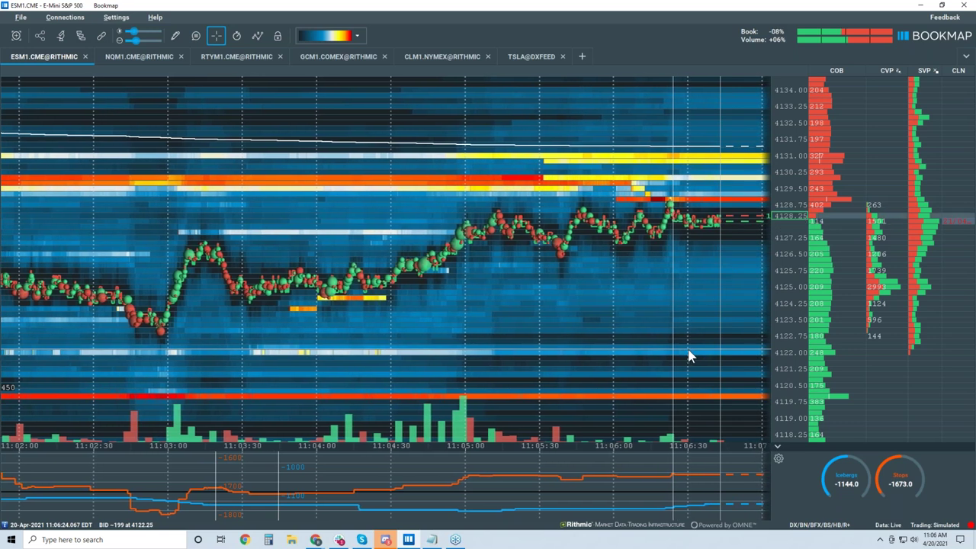
# Zoom the time axis out to show history from about 09:15, including the slide from 4150.
pyautogui.scroll(-2, 688, 357)
pyautogui.scroll(-2, 689, 356)
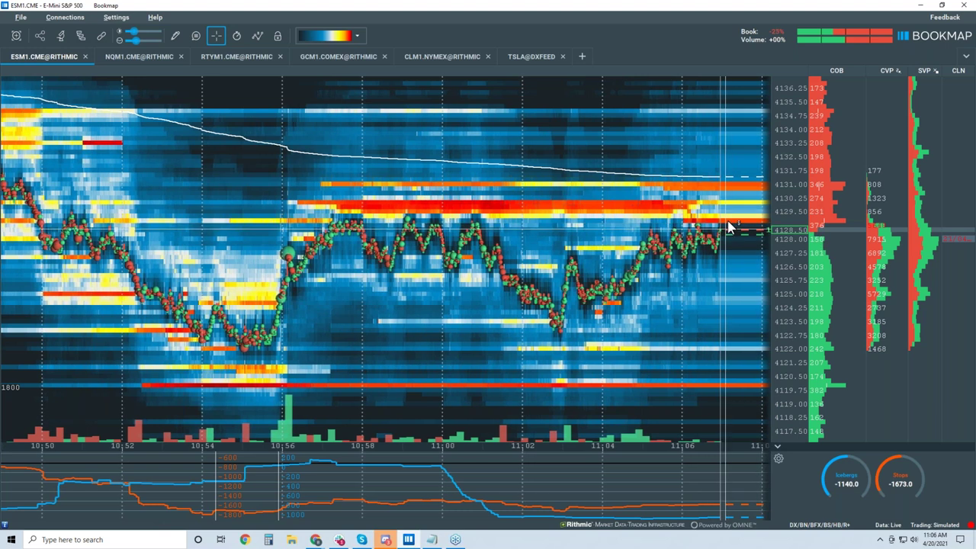
pyautogui.scroll(3, 724, 215)
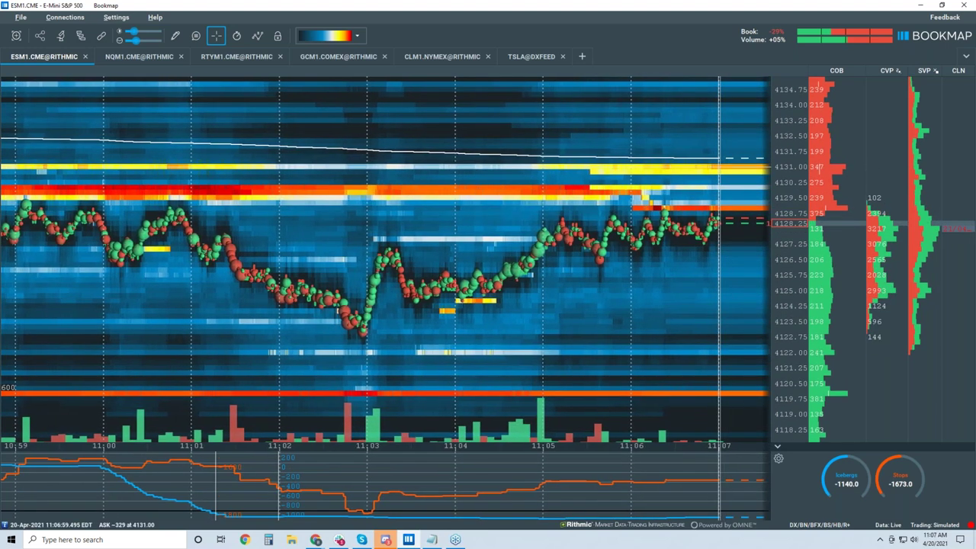
pyautogui.scroll(-5, 693, 219)
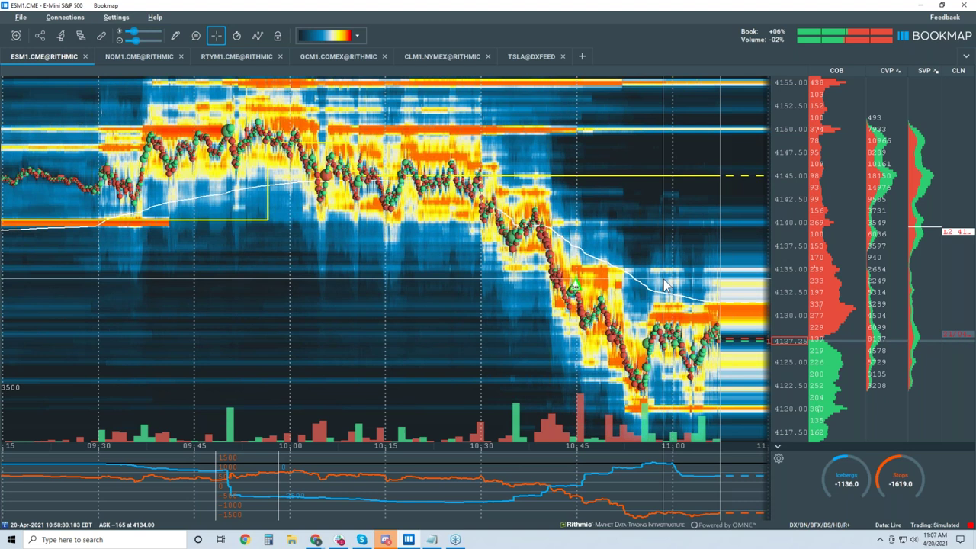
pyautogui.scroll(5, 665, 284)
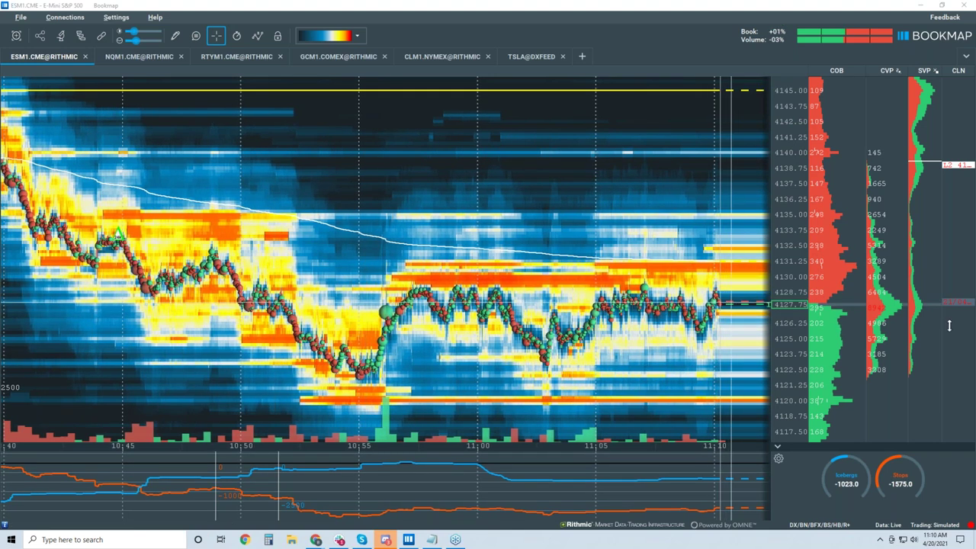
# Zoom back in to show 10:40–11:10 with prices from about 4117 to 4145.
pyautogui.scroll(1, 713, 297)
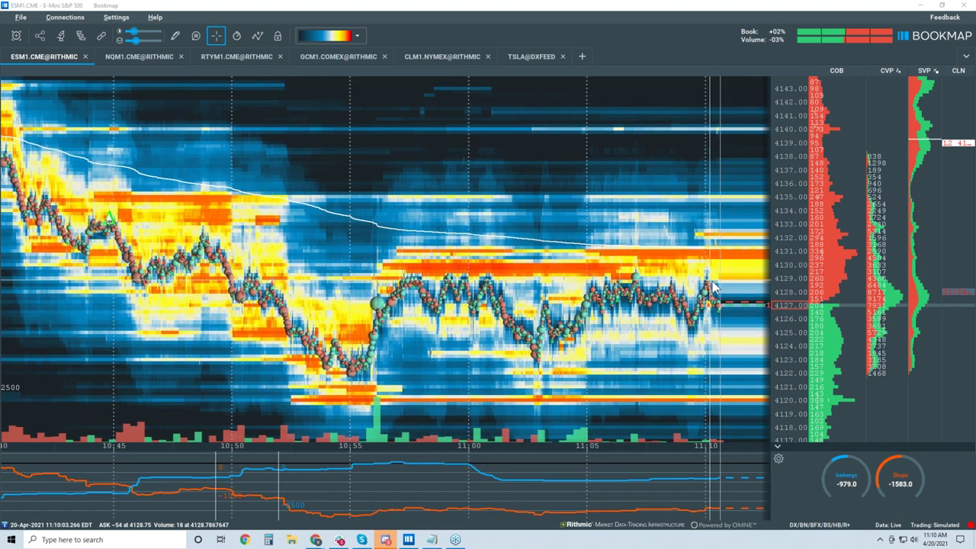
# Zoom in on the 10:58–11:11 window with prices around 4118–4134.
pyautogui.scroll(3, 712, 283)
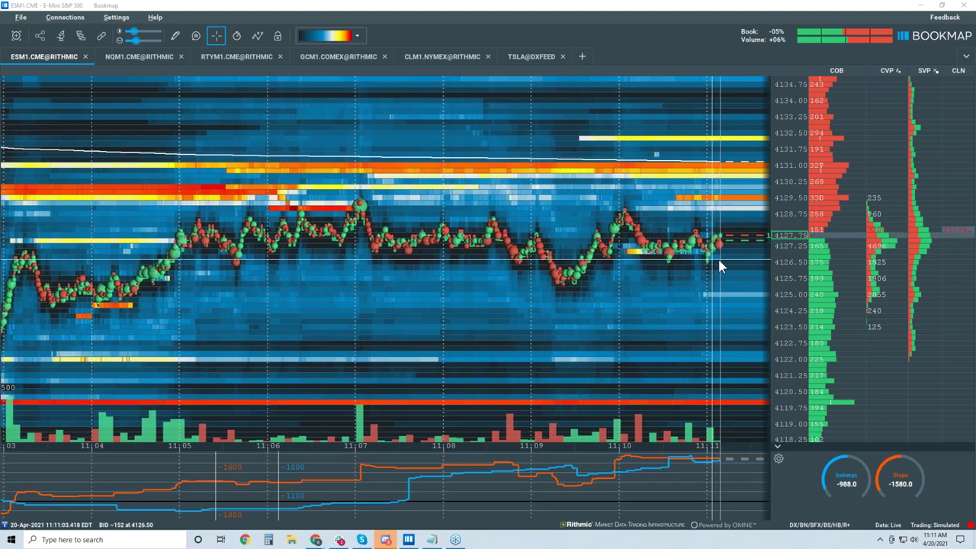
pyautogui.scroll(-3, 727, 294)
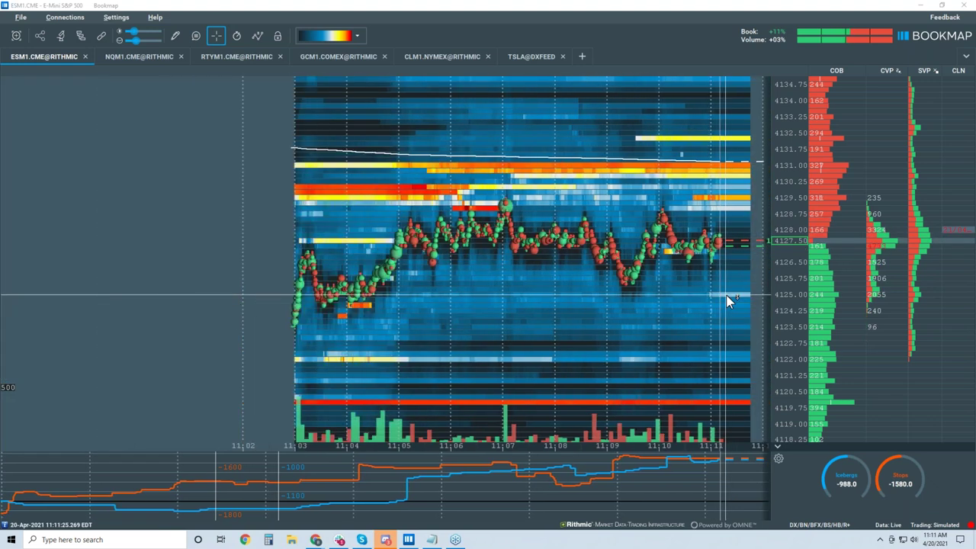